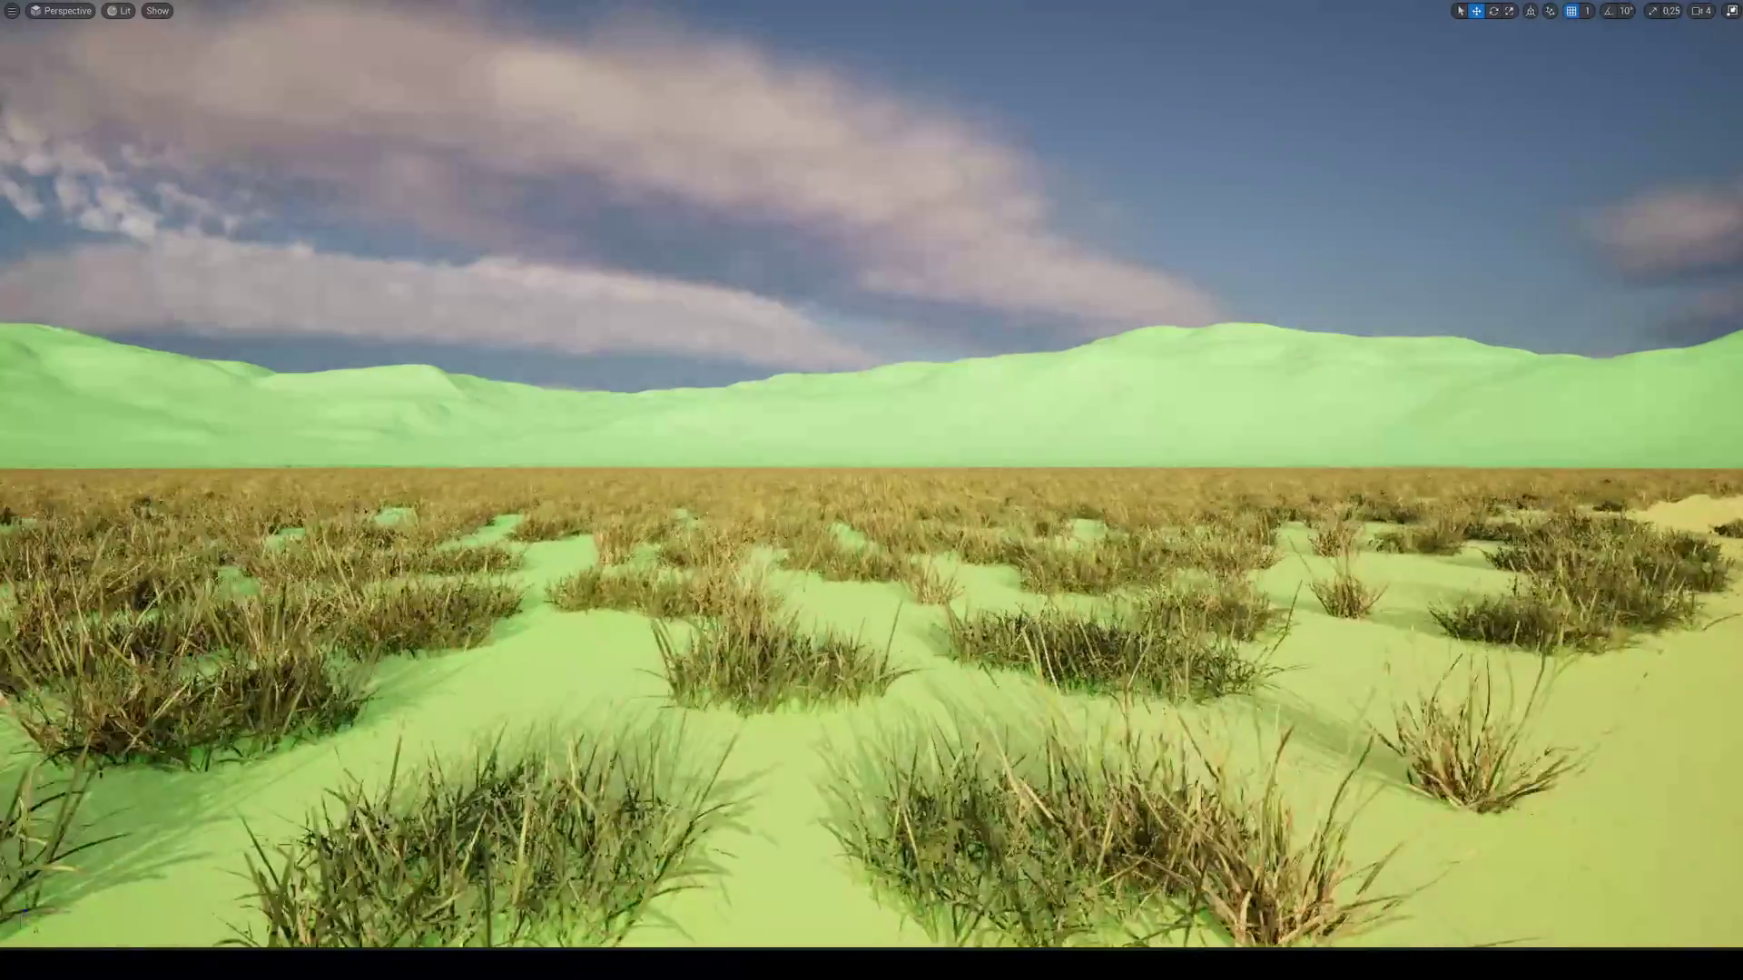
Step: Paint a stroke of the Sand layer across the grass-covered area of the landscape
right_drag(872, 490, 1080, 541)
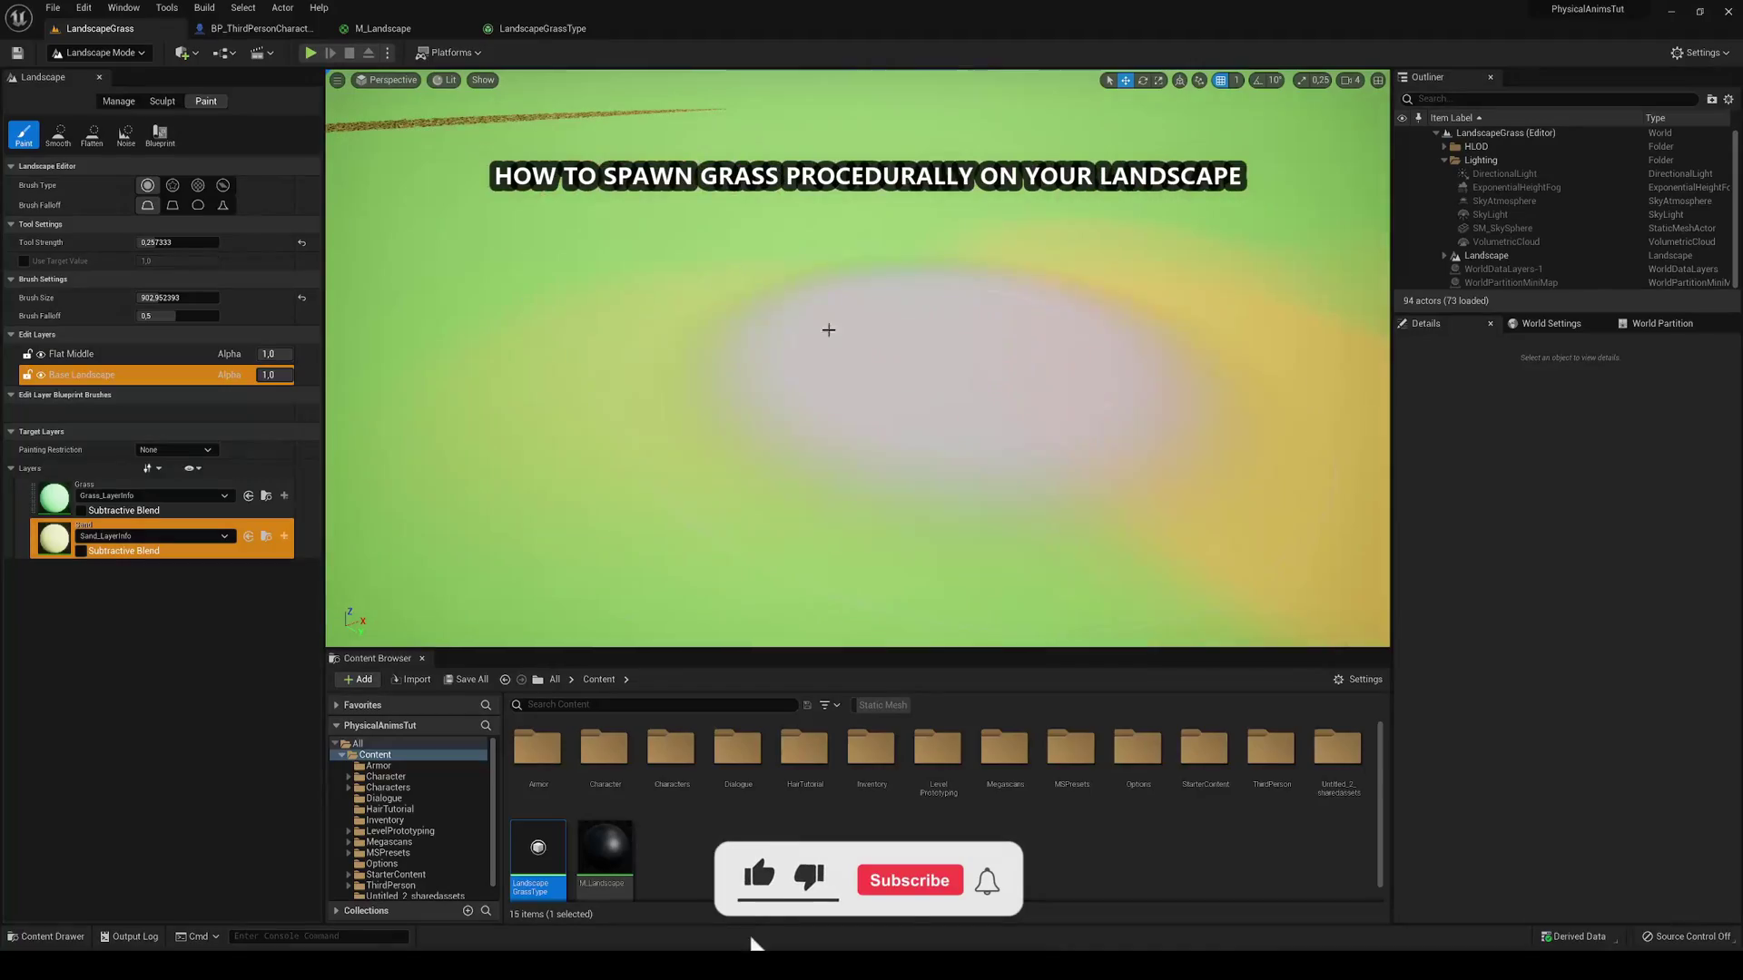
drag(829, 330, 891, 206)
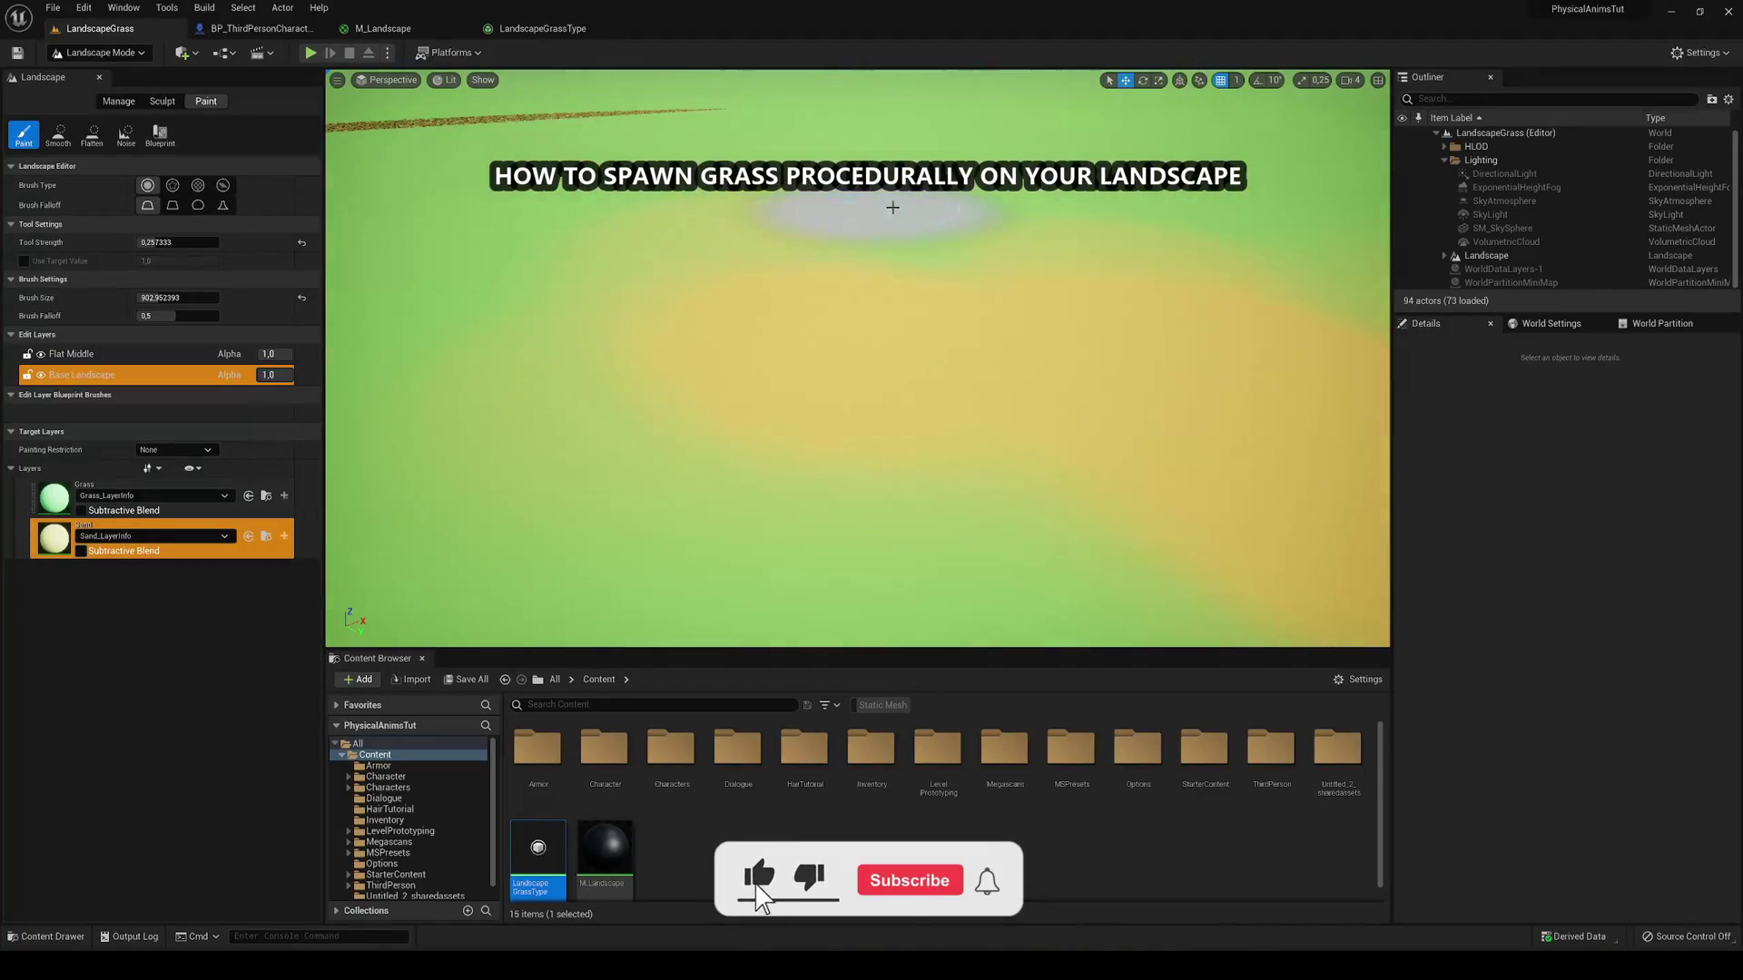
right_drag(1143, 285, 1244, 304)
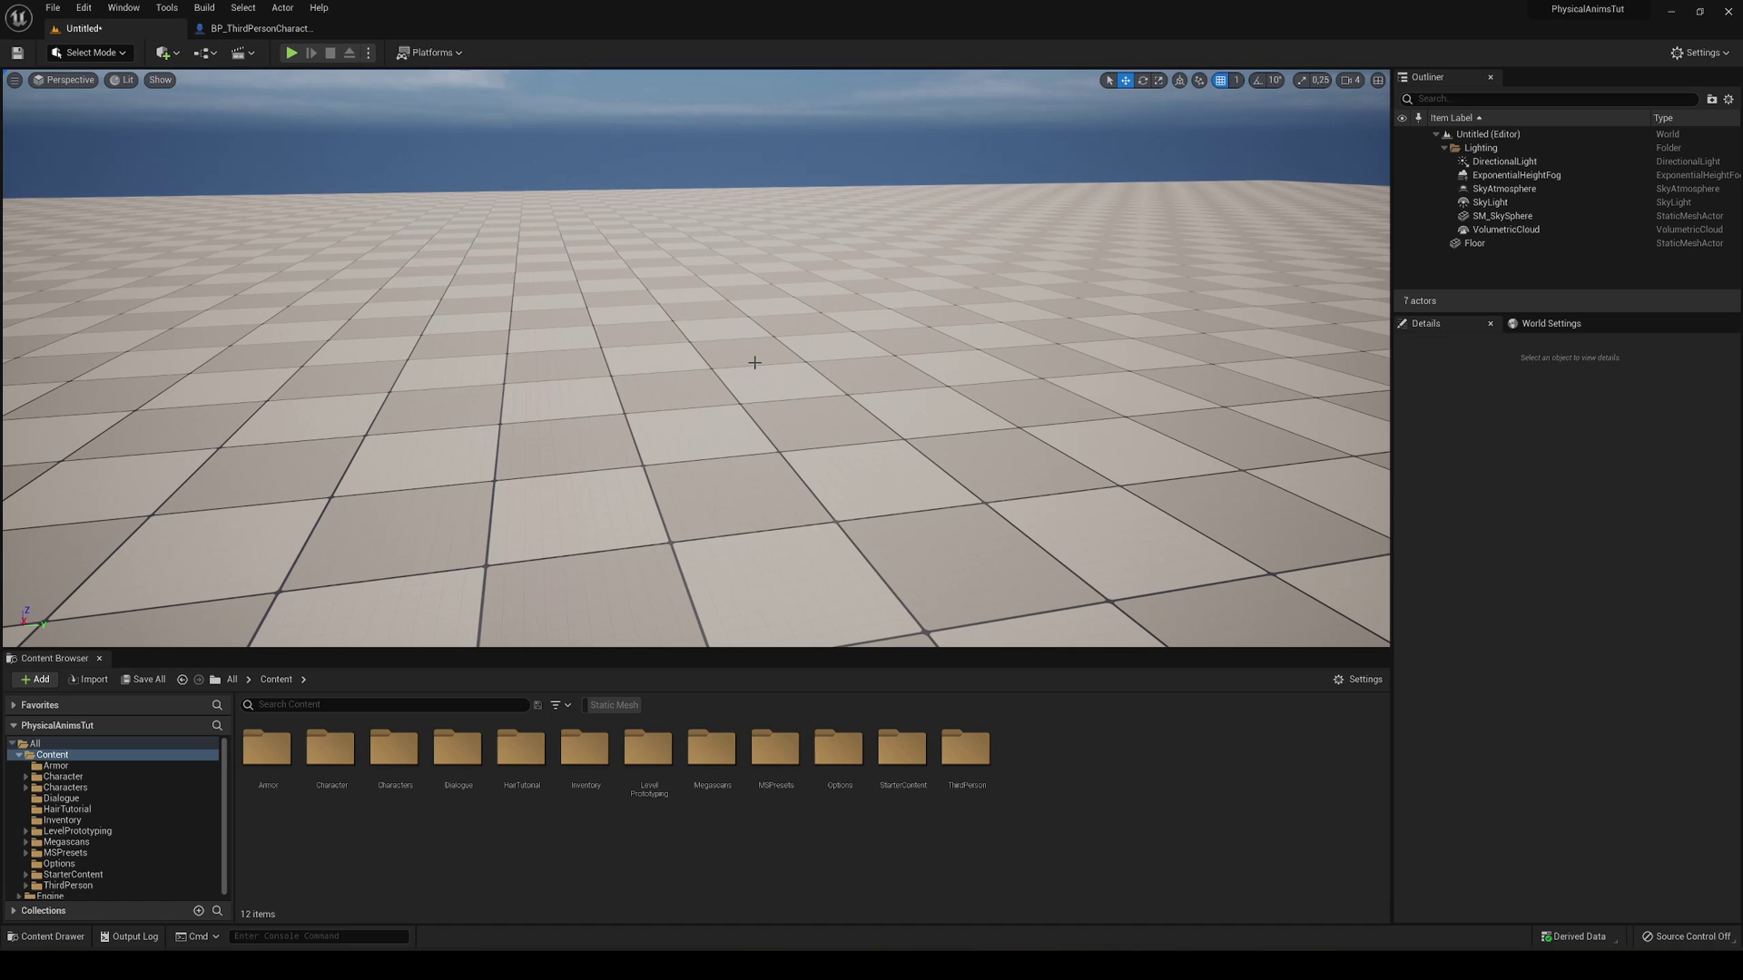
Step: Create a new level from the Open World template, discarding the unsaved changes of the current level
click(53, 8)
click(72, 43)
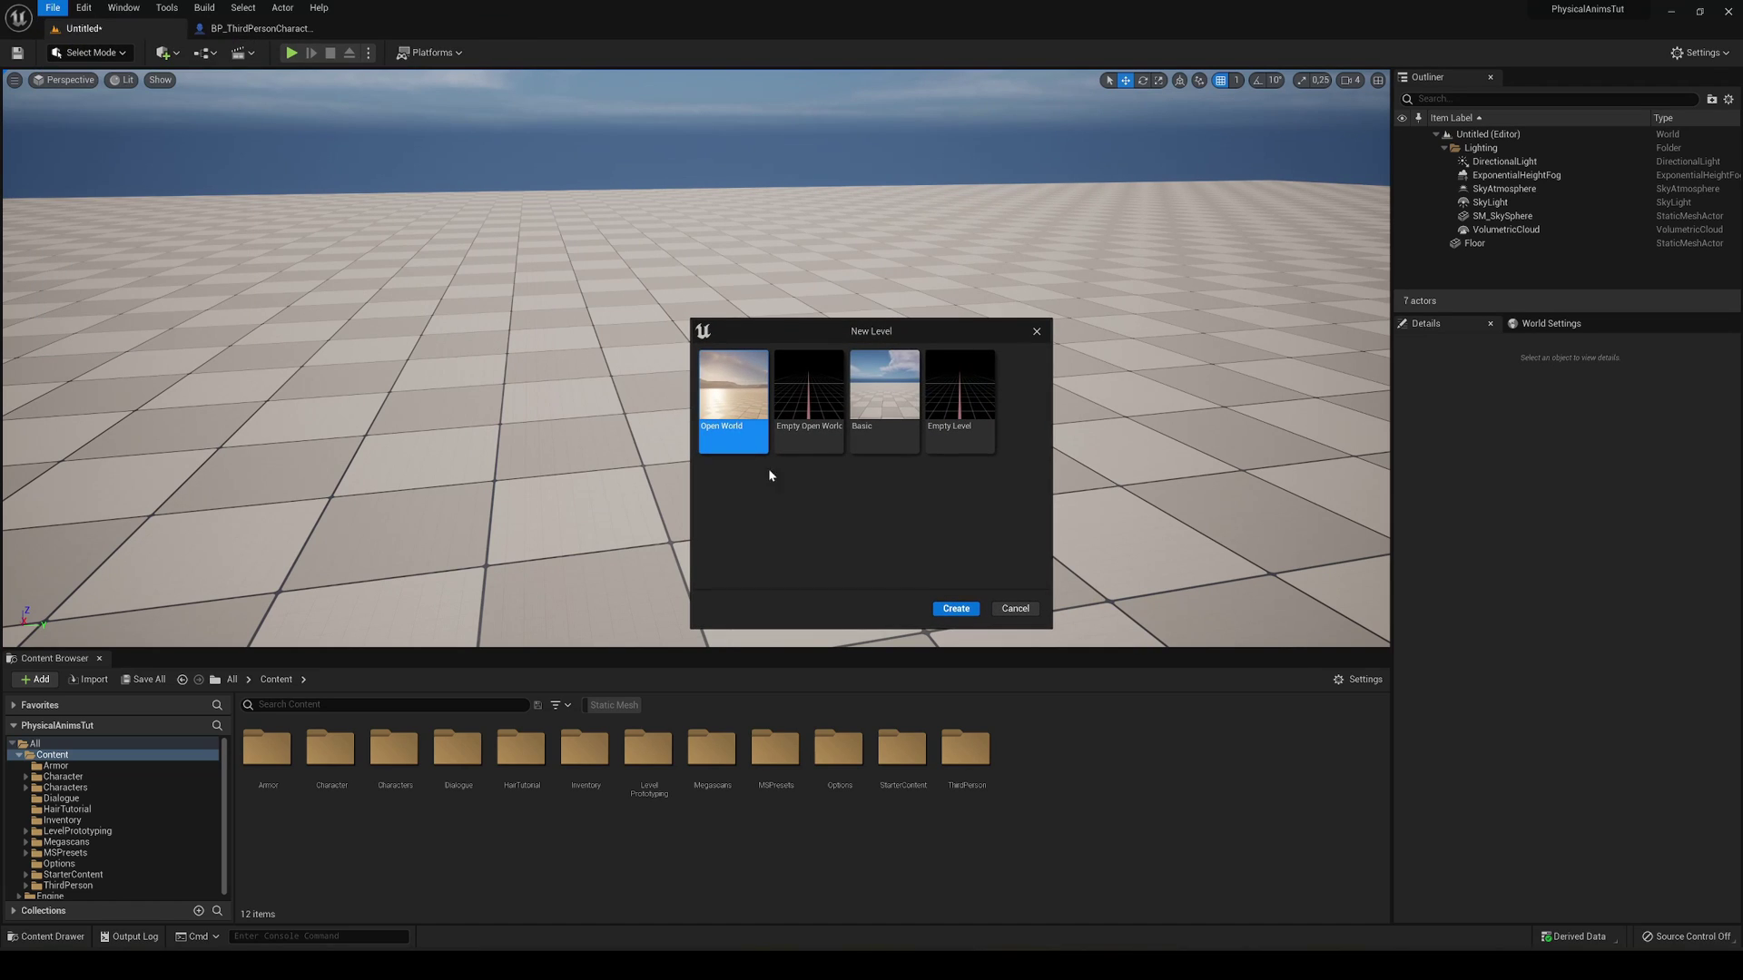
click(954, 609)
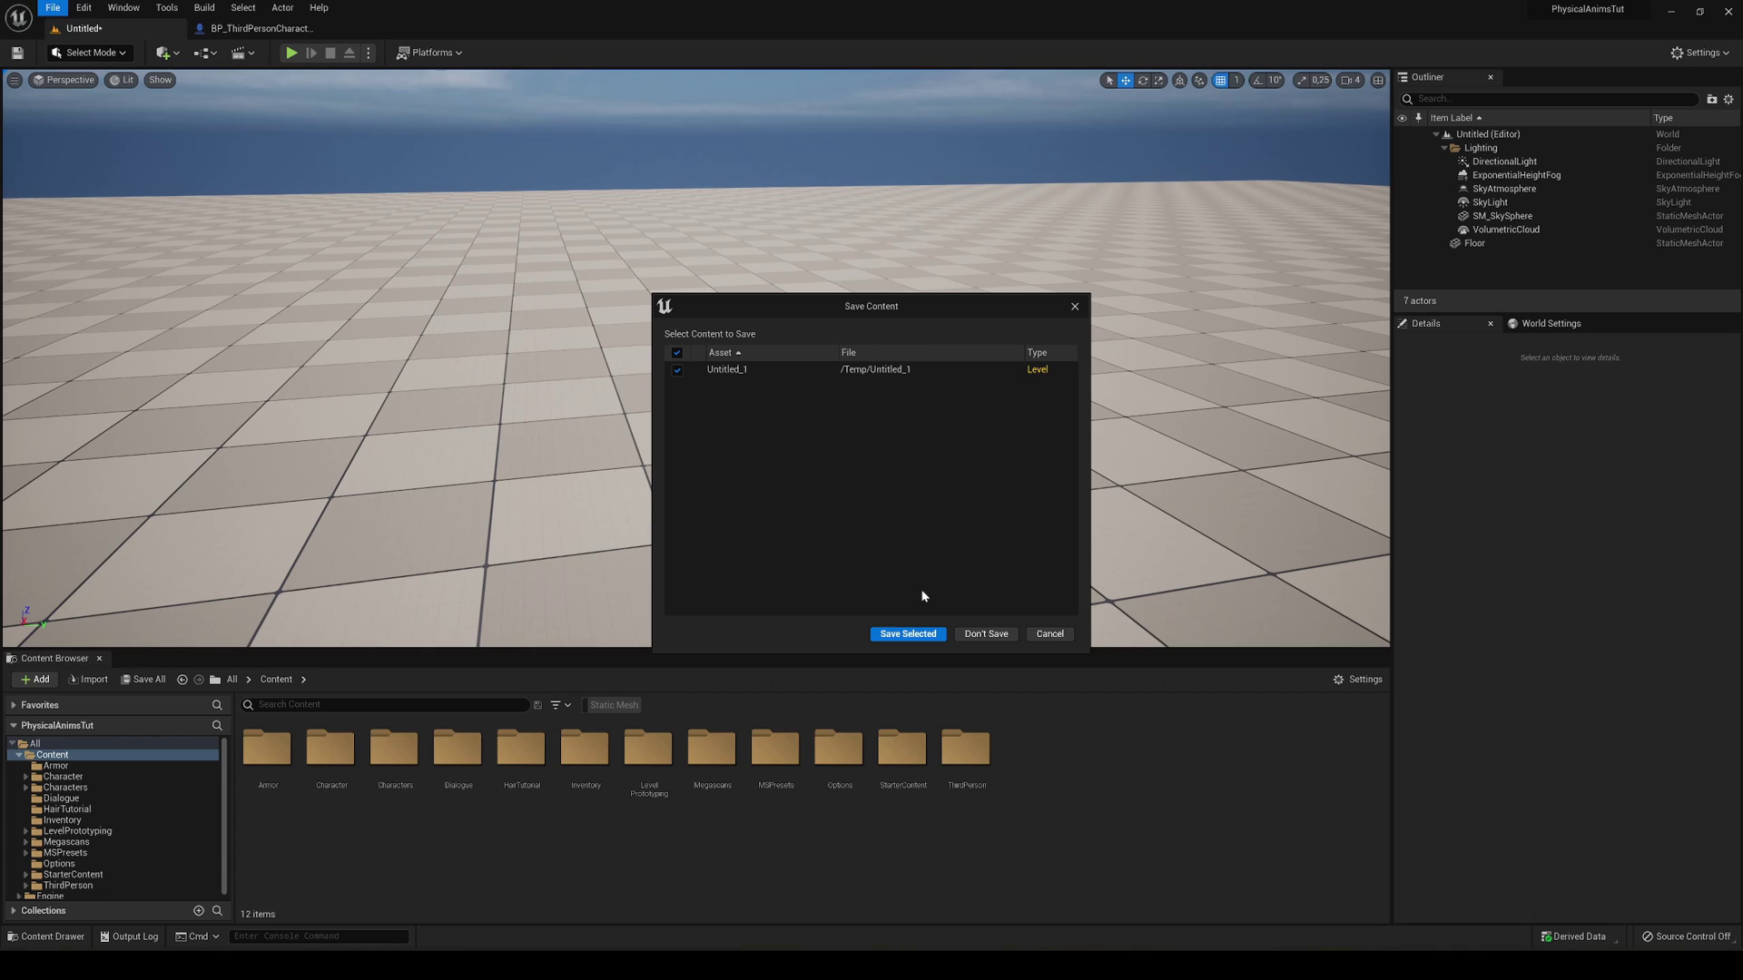
click(987, 634)
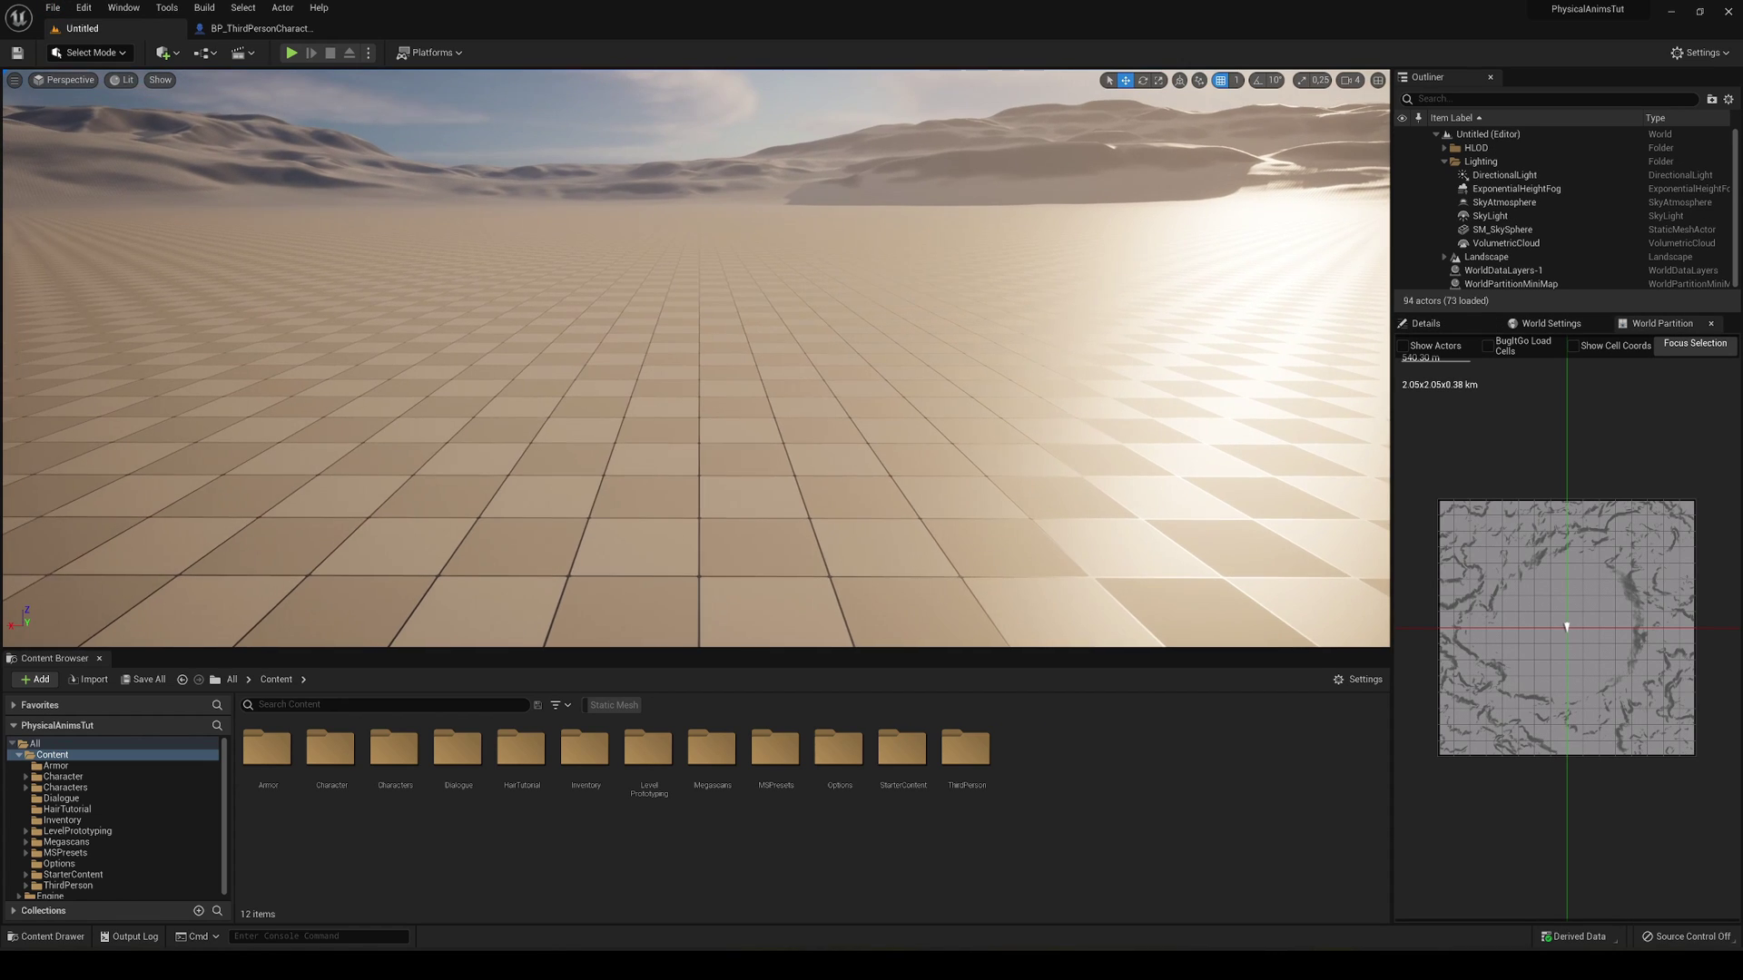
Step: Select the parent Landscape actor and examine its Landscape Material setting in its properties
scroll(696, 358, down, 3)
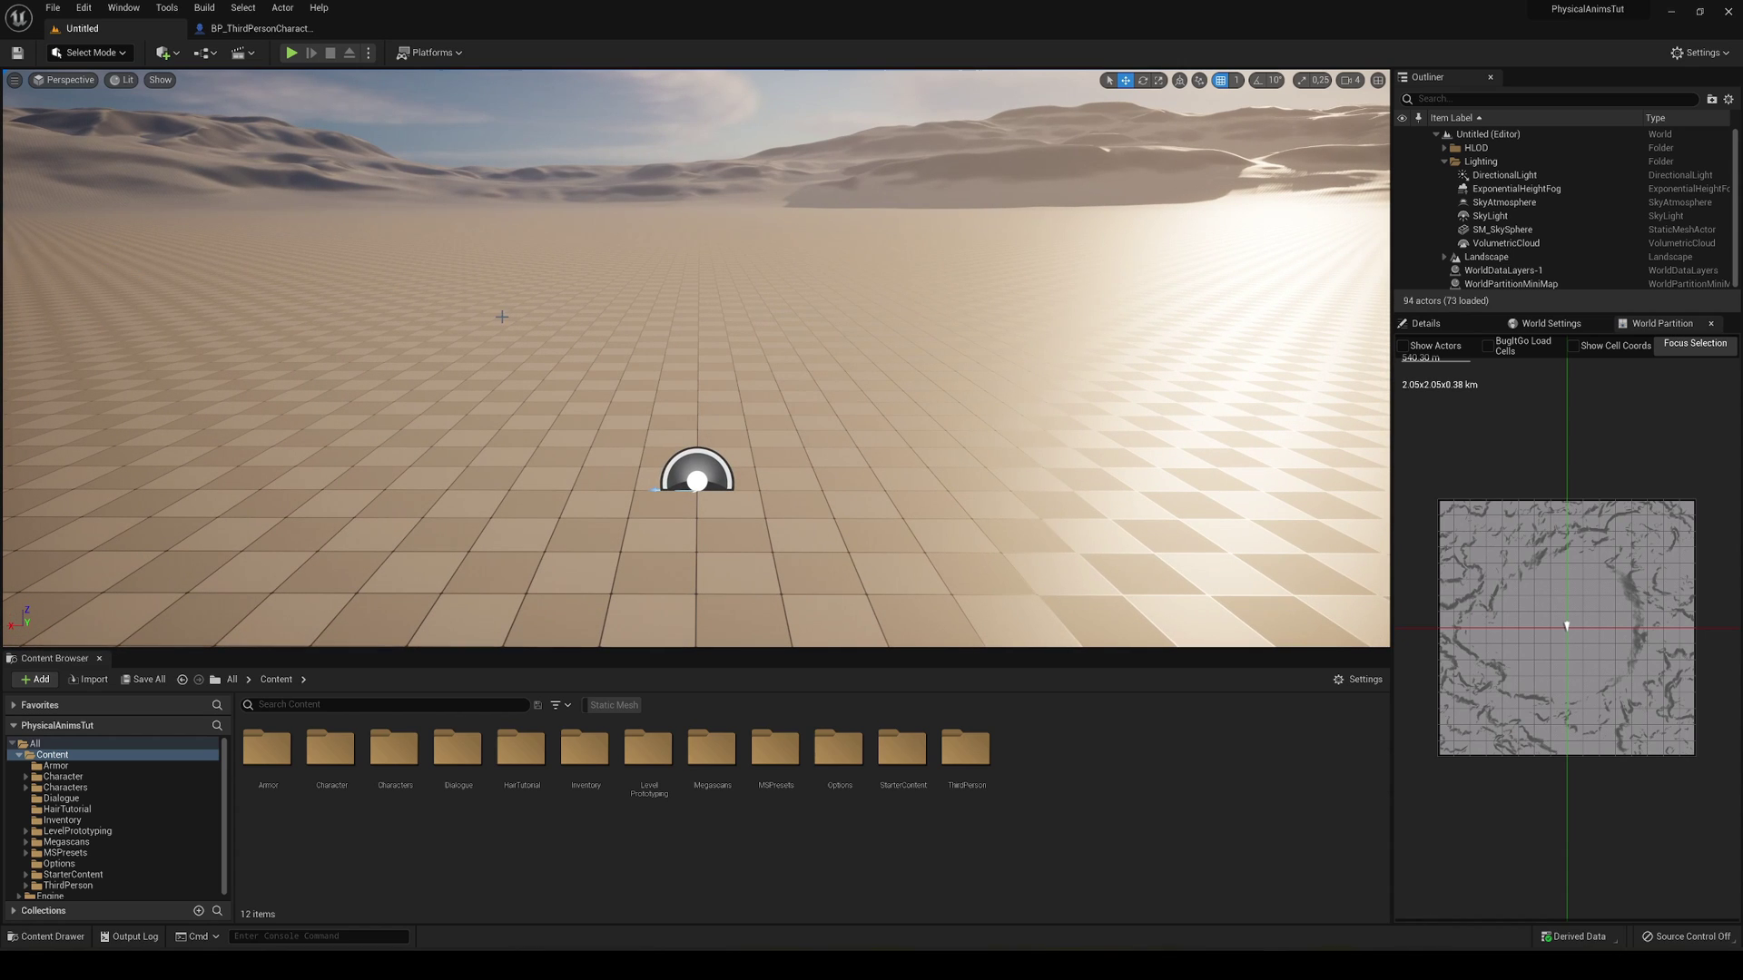
right_drag(640, 343, 604, 357)
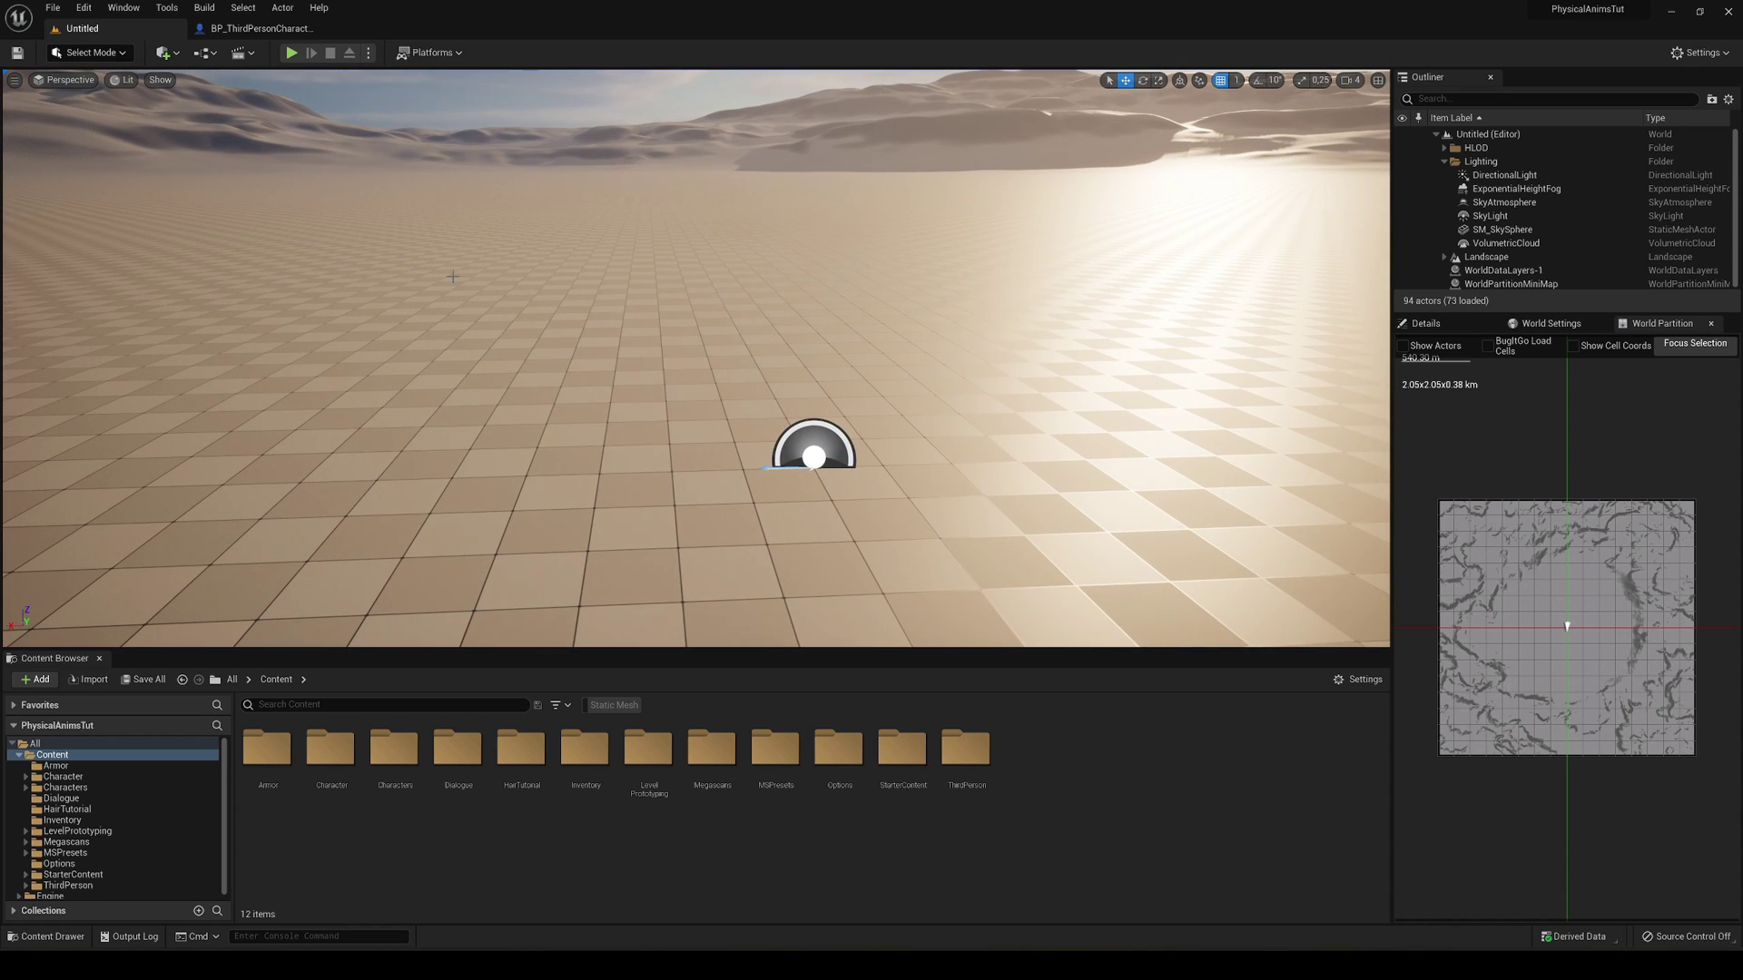
click(635, 337)
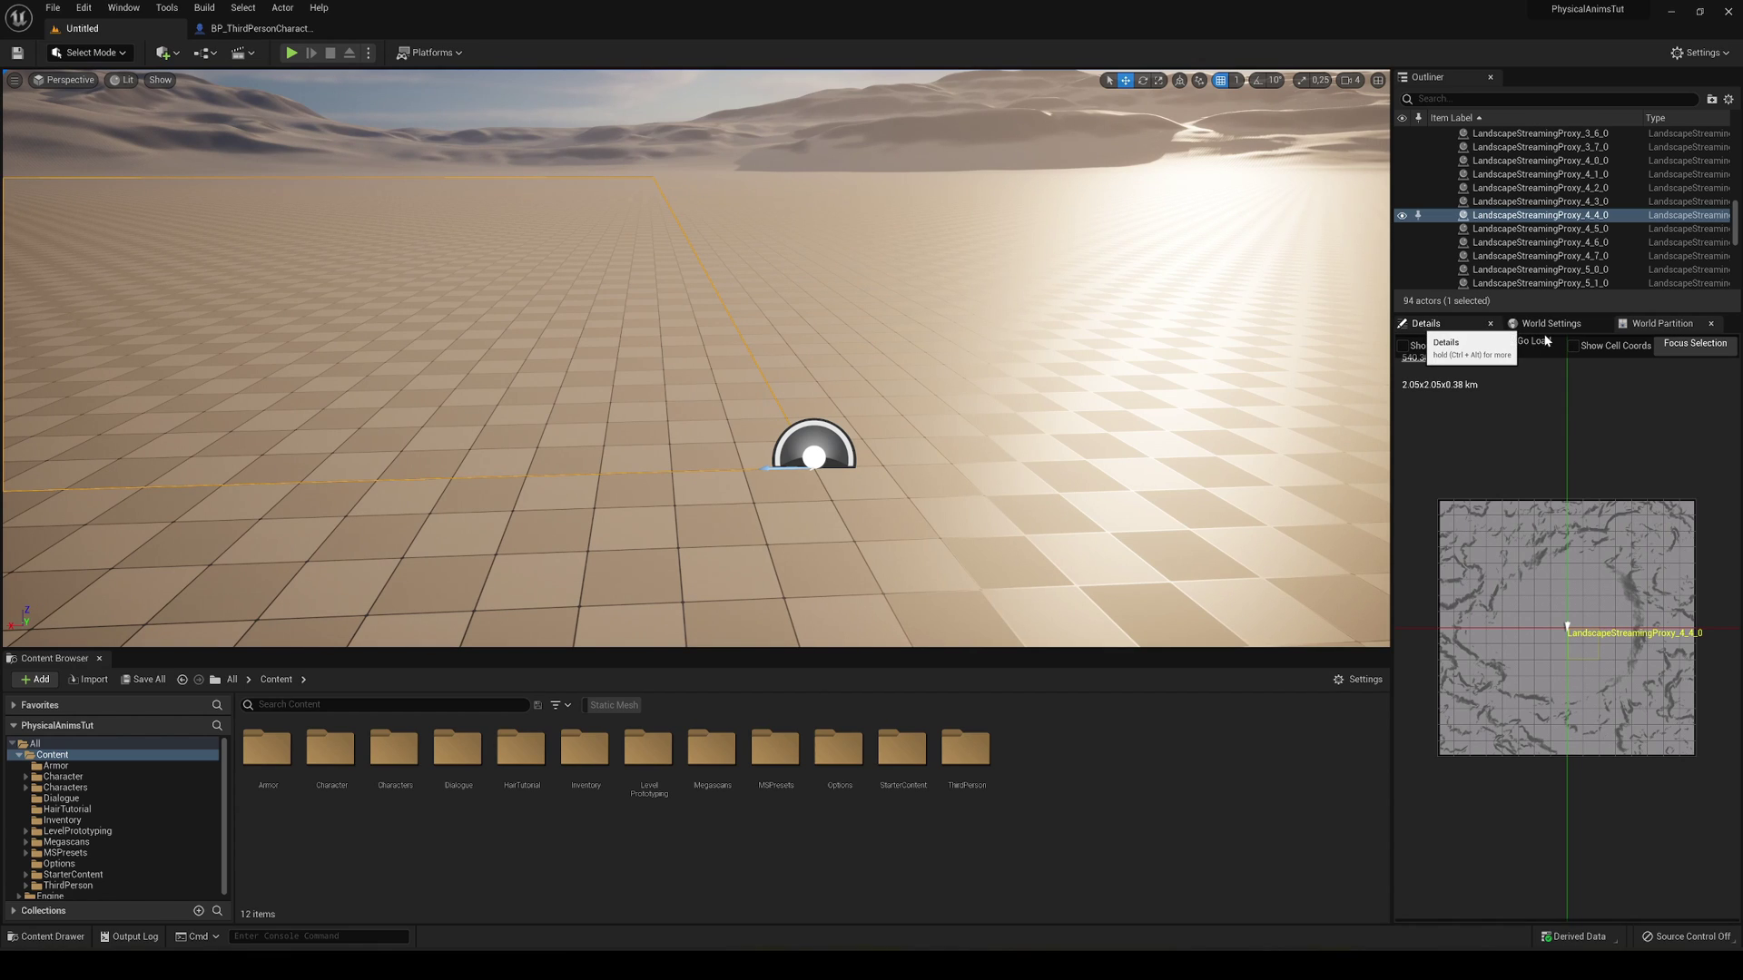
click(1425, 323)
scroll(1485, 249, up, 10)
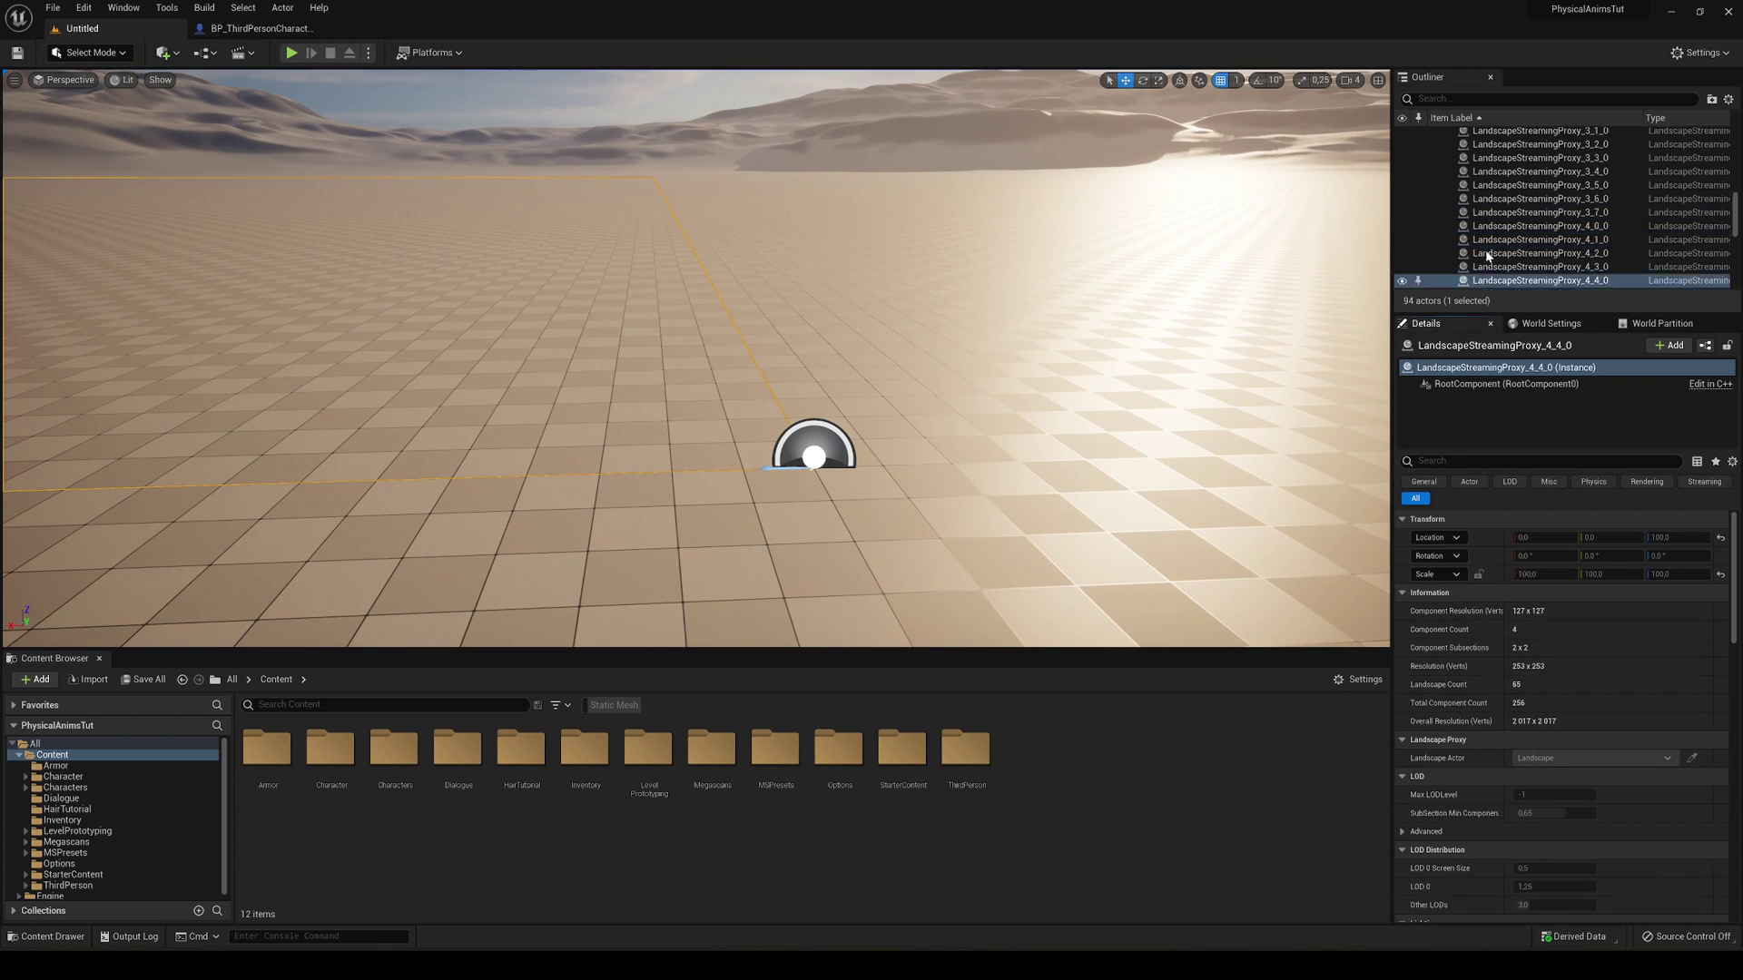
click(1486, 257)
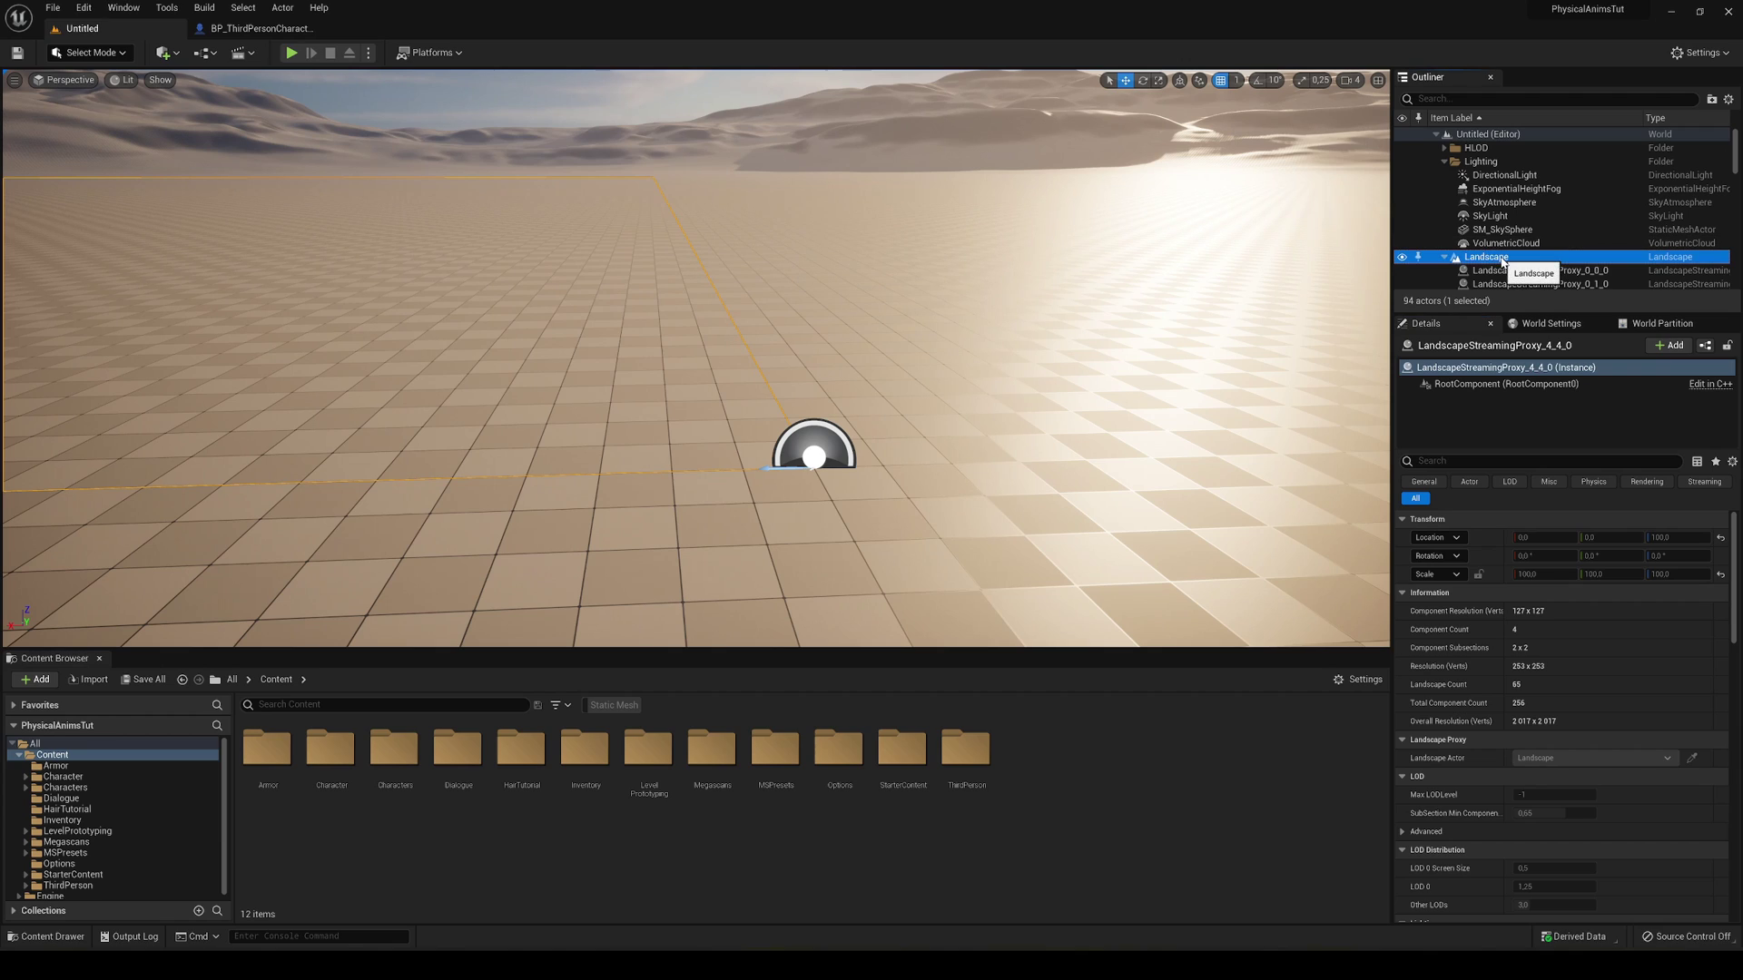
scroll(1456, 699, down, 2)
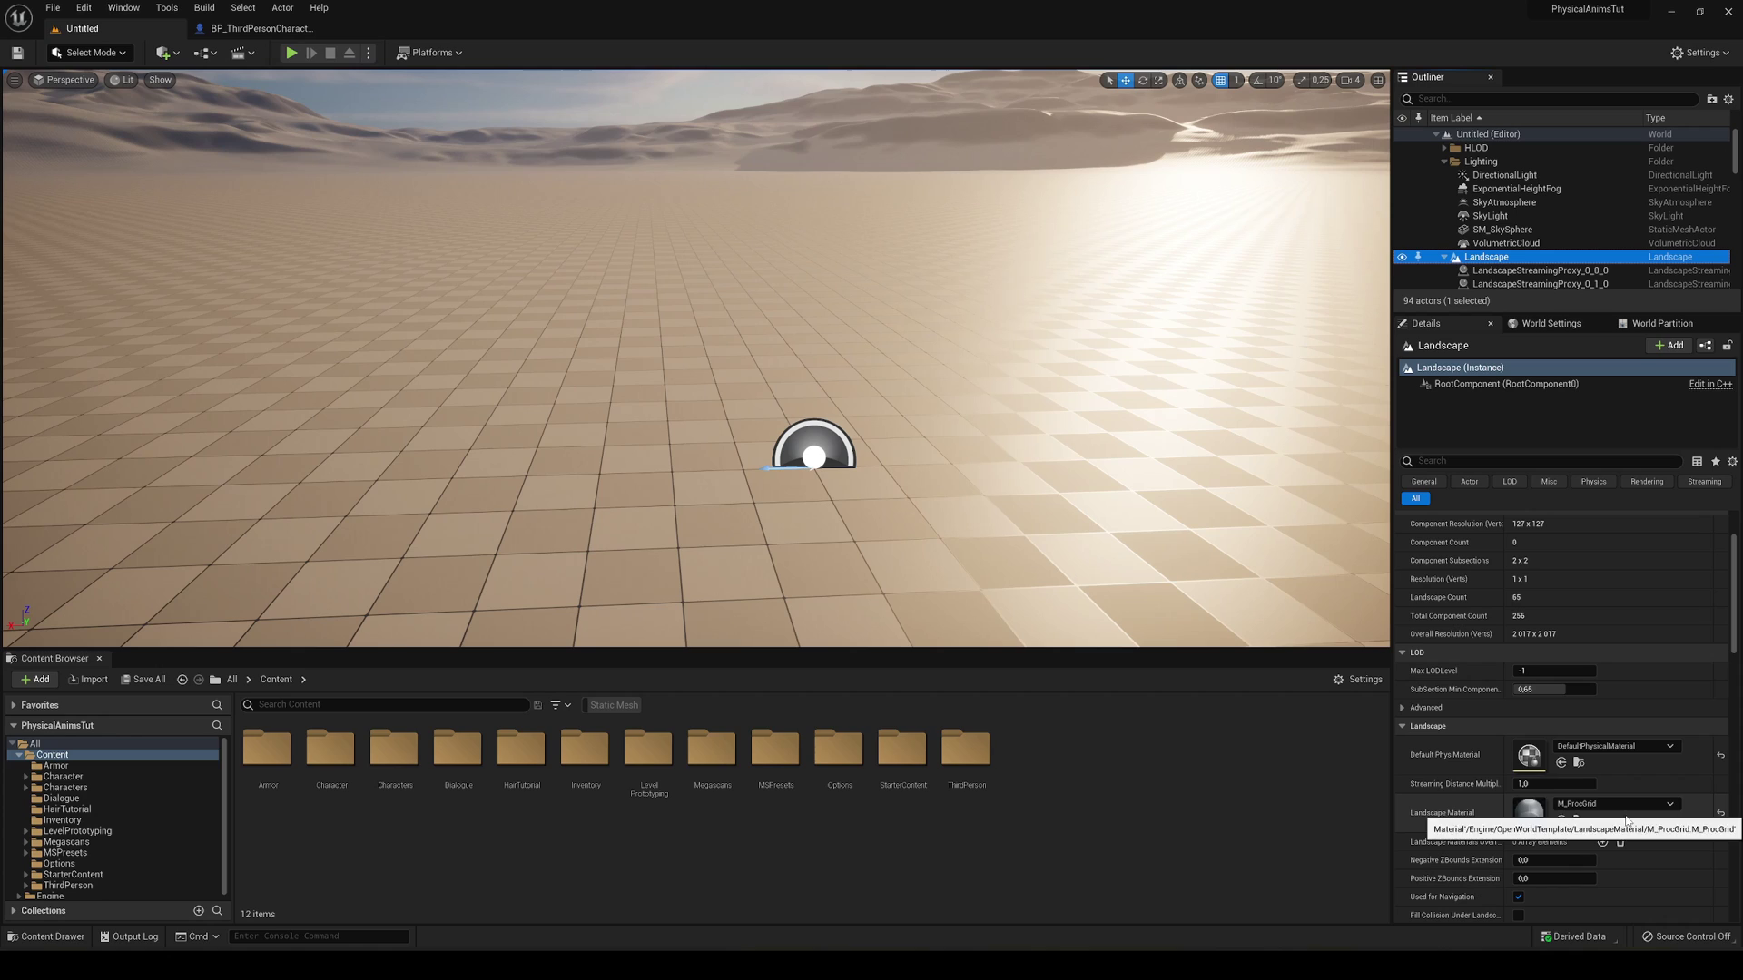
Step: Create a material named M_Landscape in the Content folder and open it for editing
right_click(1032, 811)
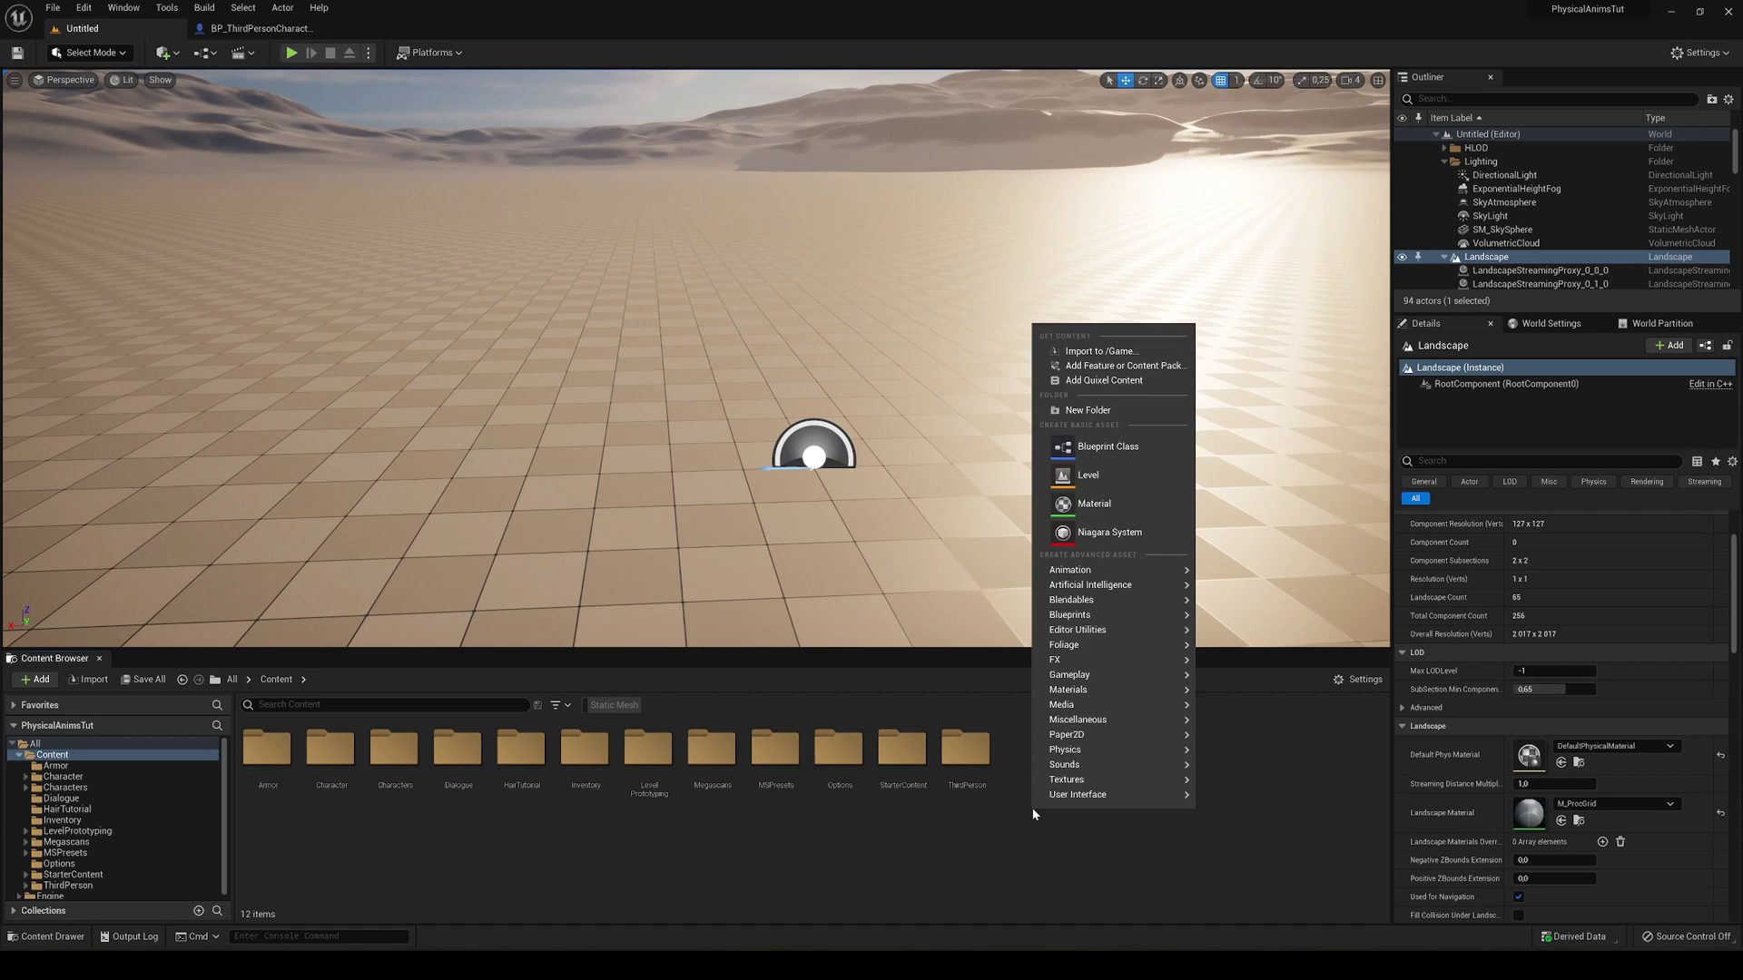
click(1098, 505)
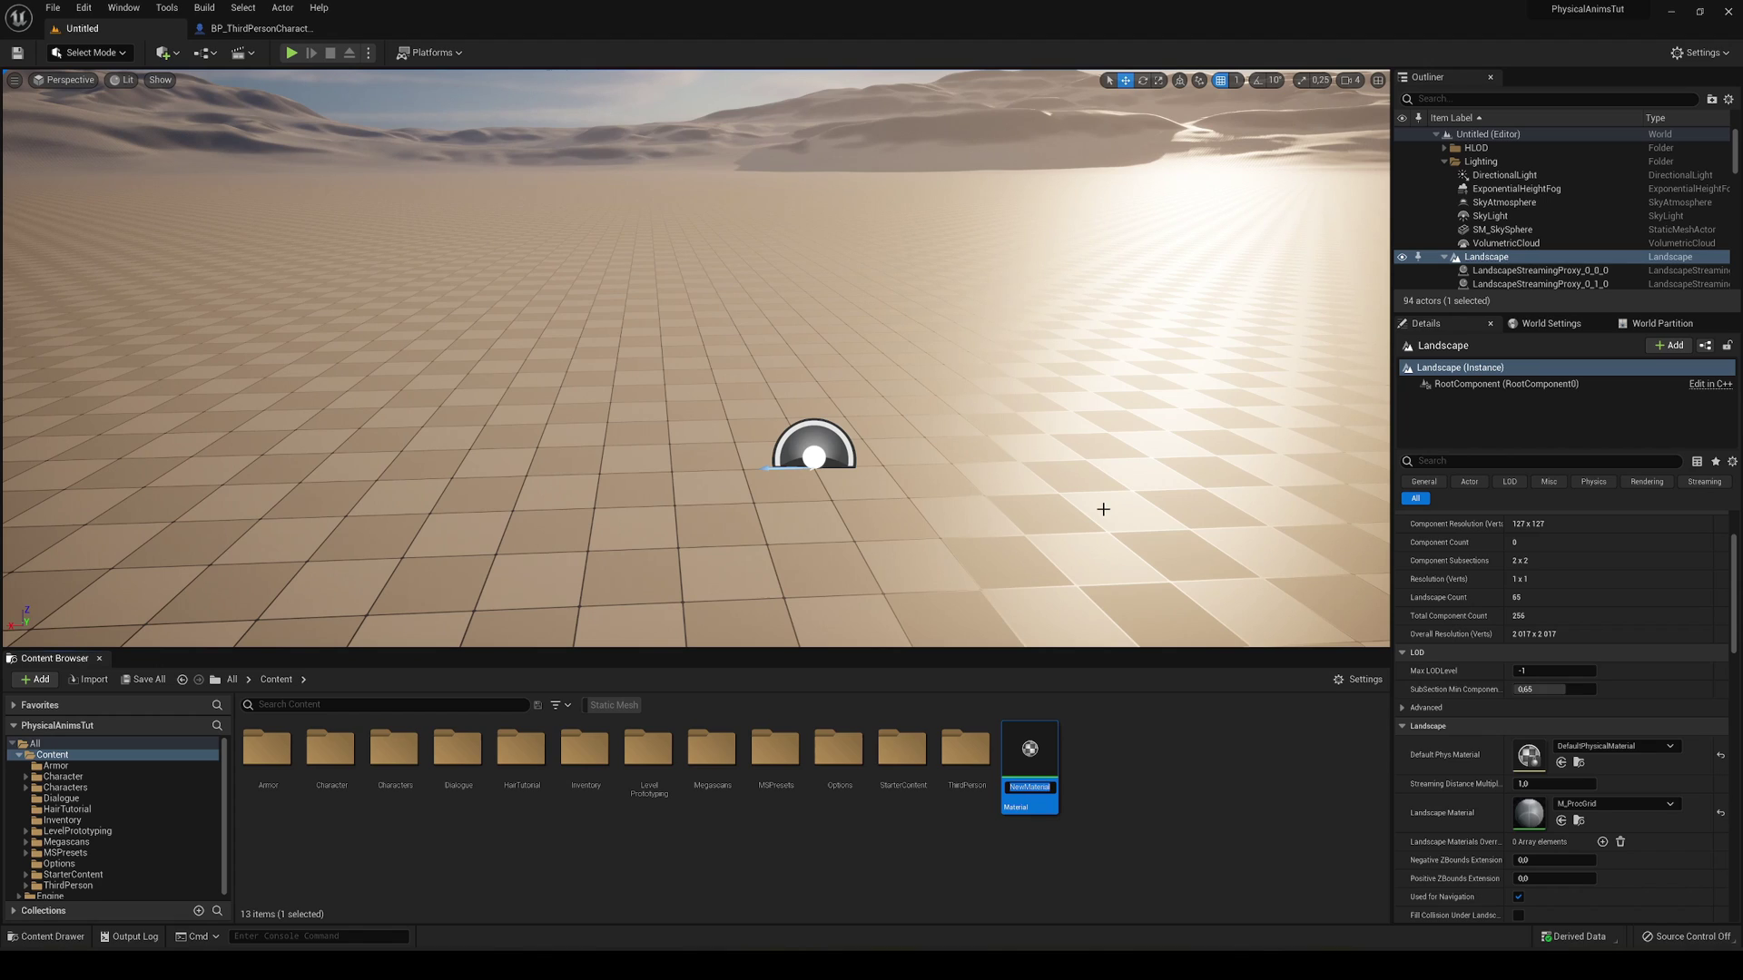
text(M_Landscape)
key(Return)
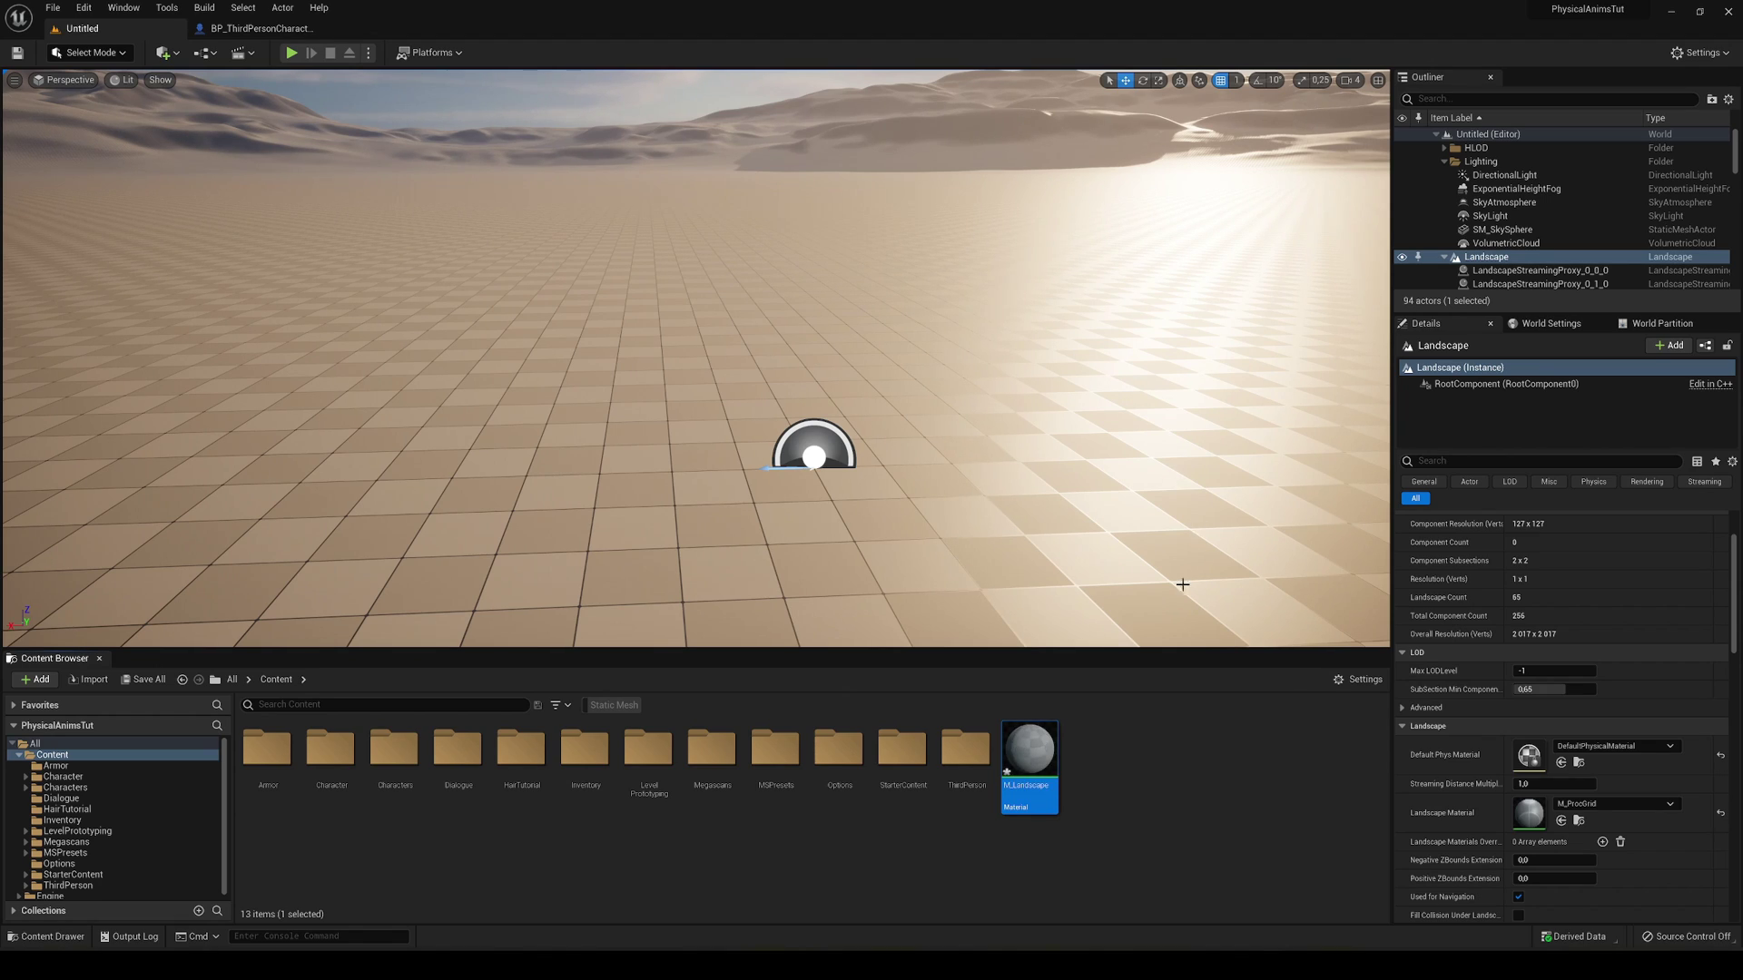
double_click(1028, 754)
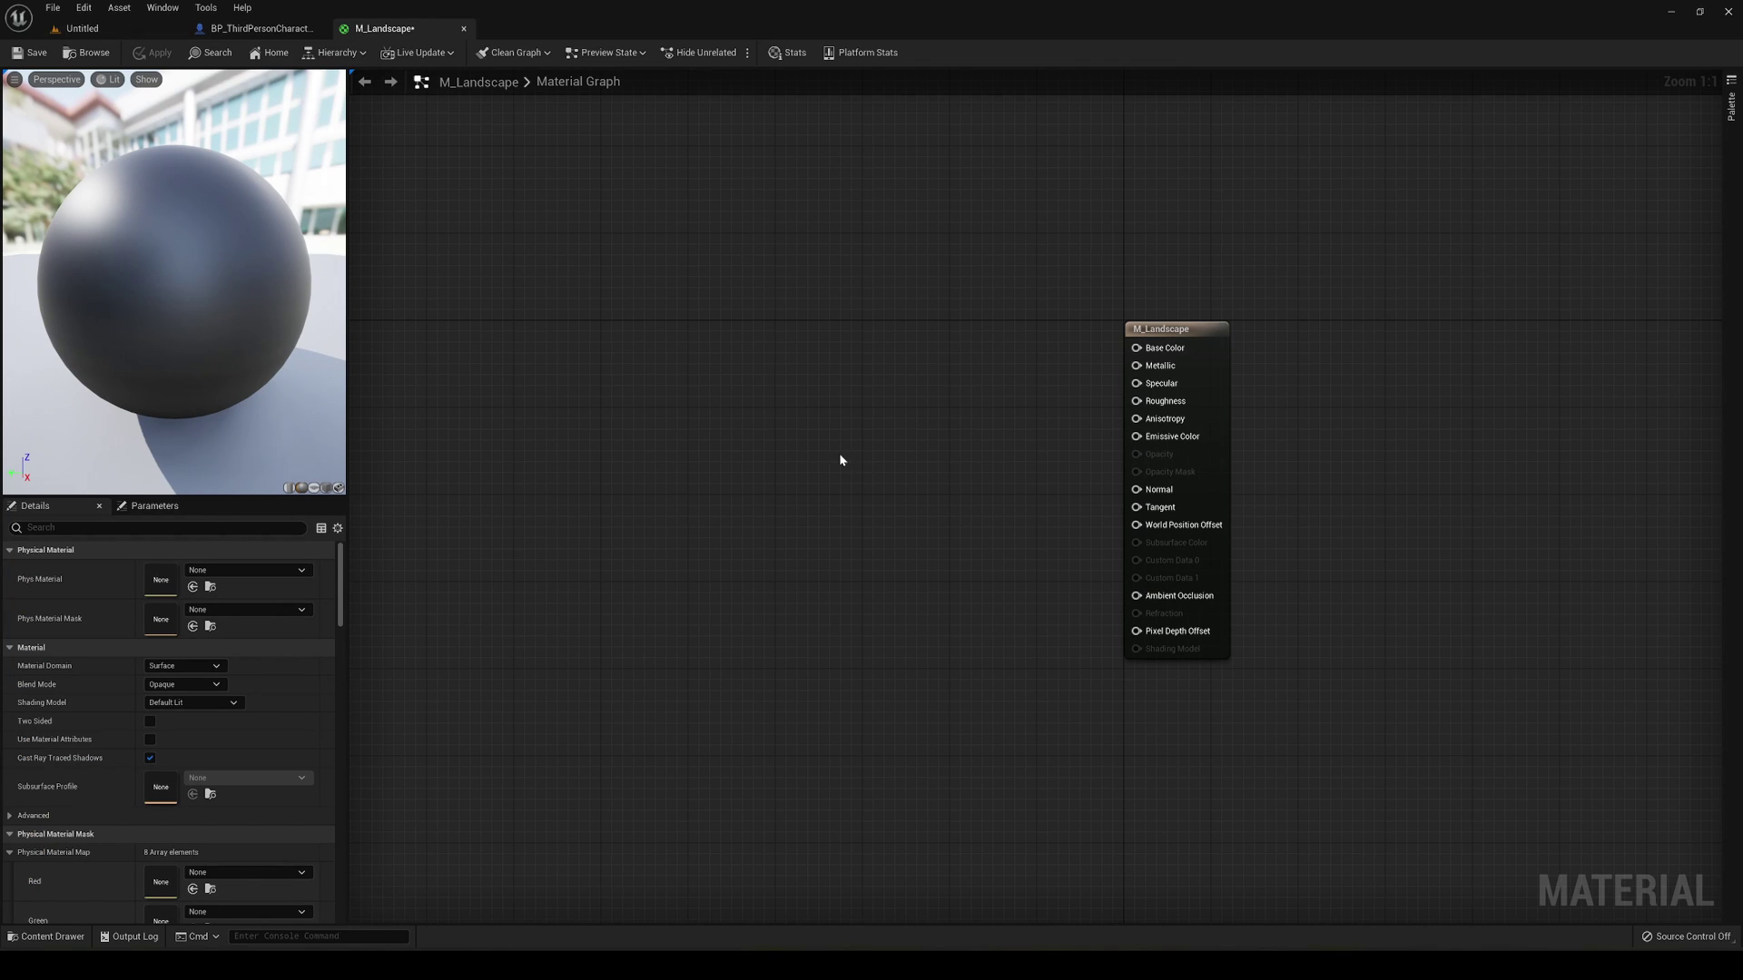
Step: Add a LandscapeLayerBlend node to the material graph, placed before the M_Landscape output node
right_click(816, 445)
text(lands)
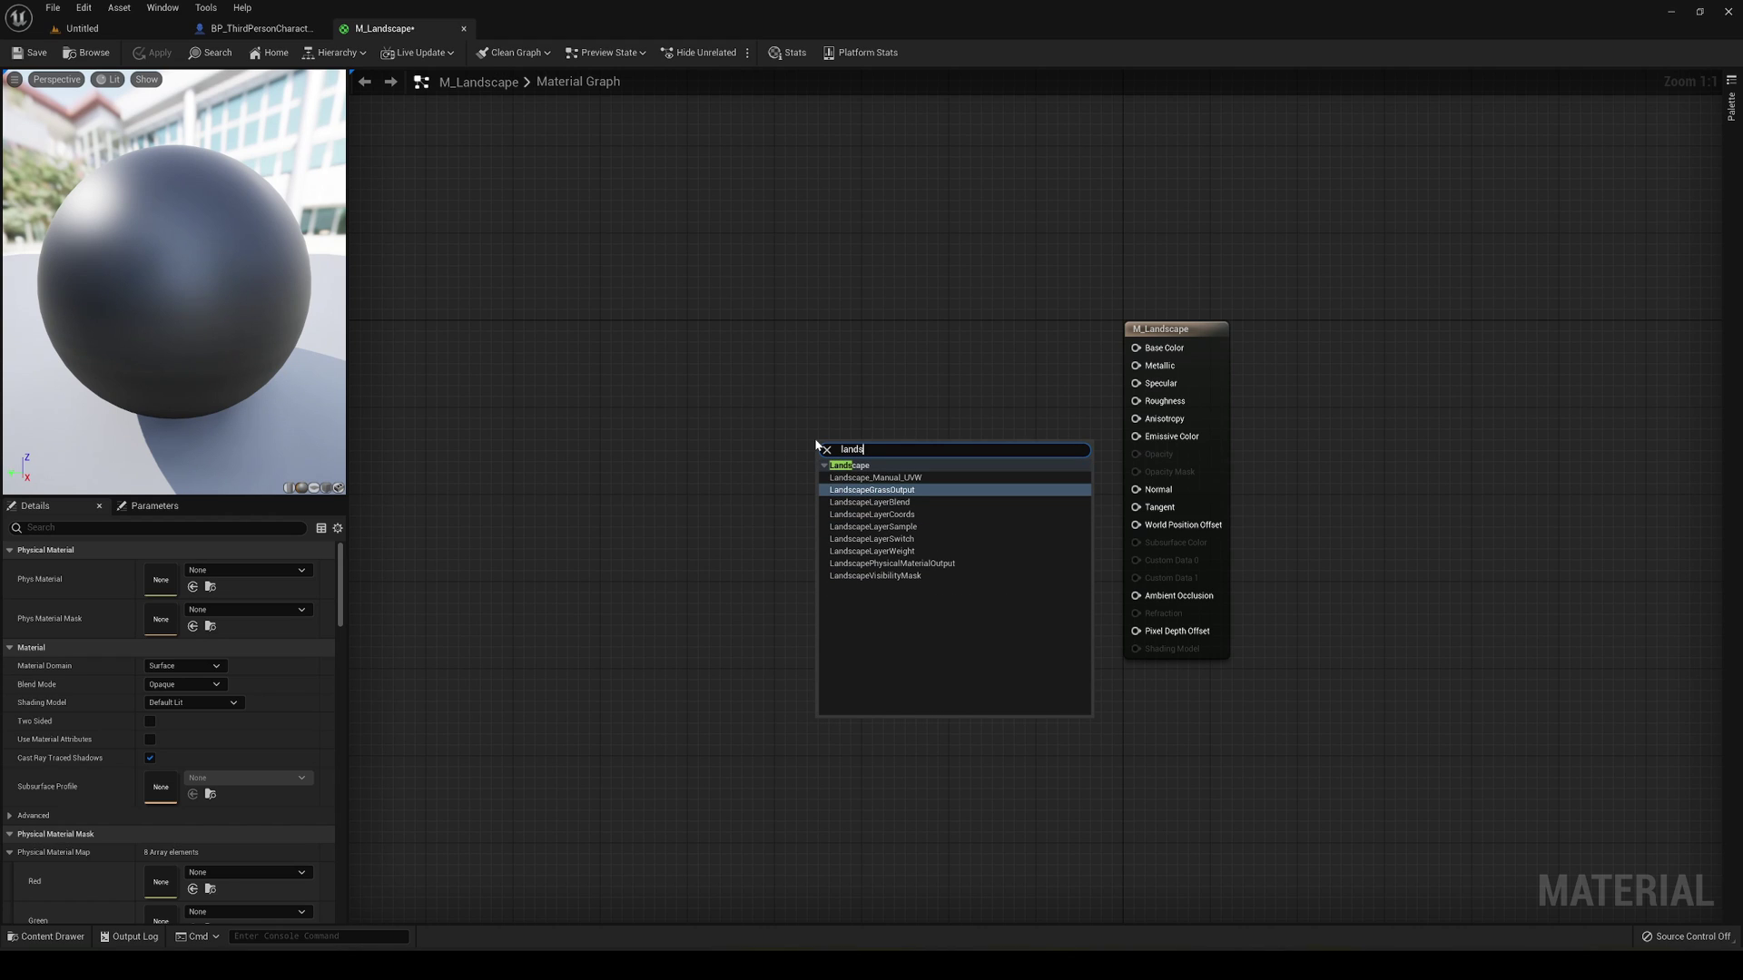
click(863, 502)
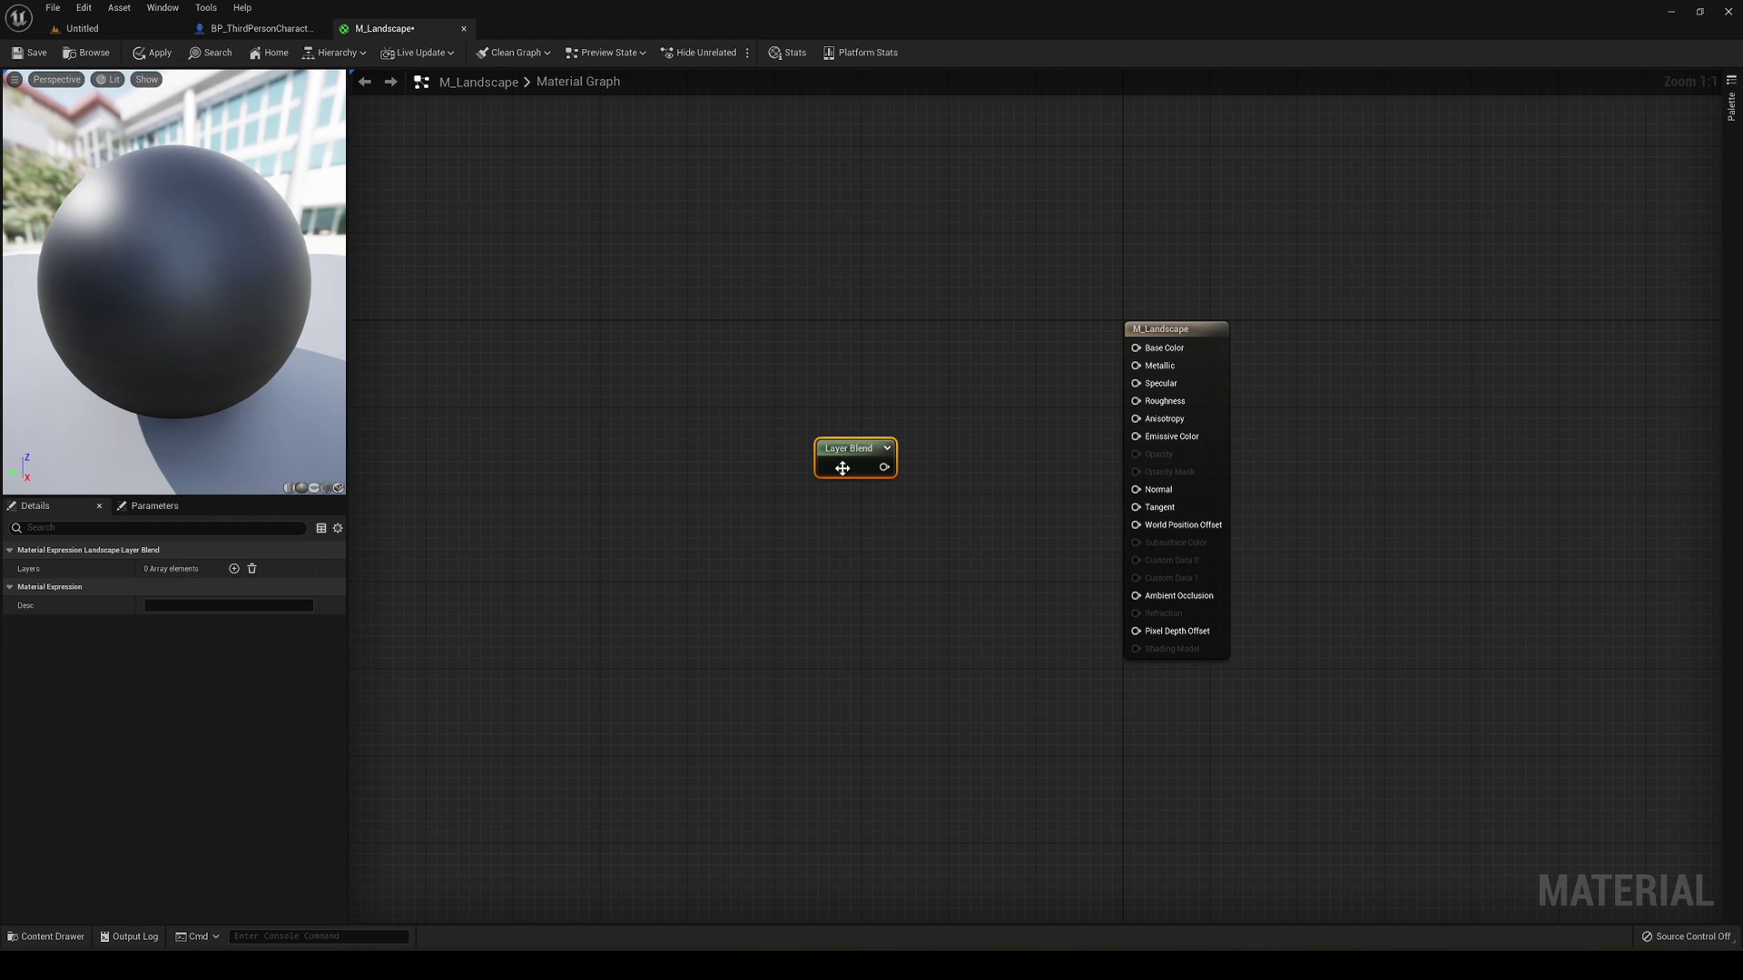
drag(843, 468, 856, 437)
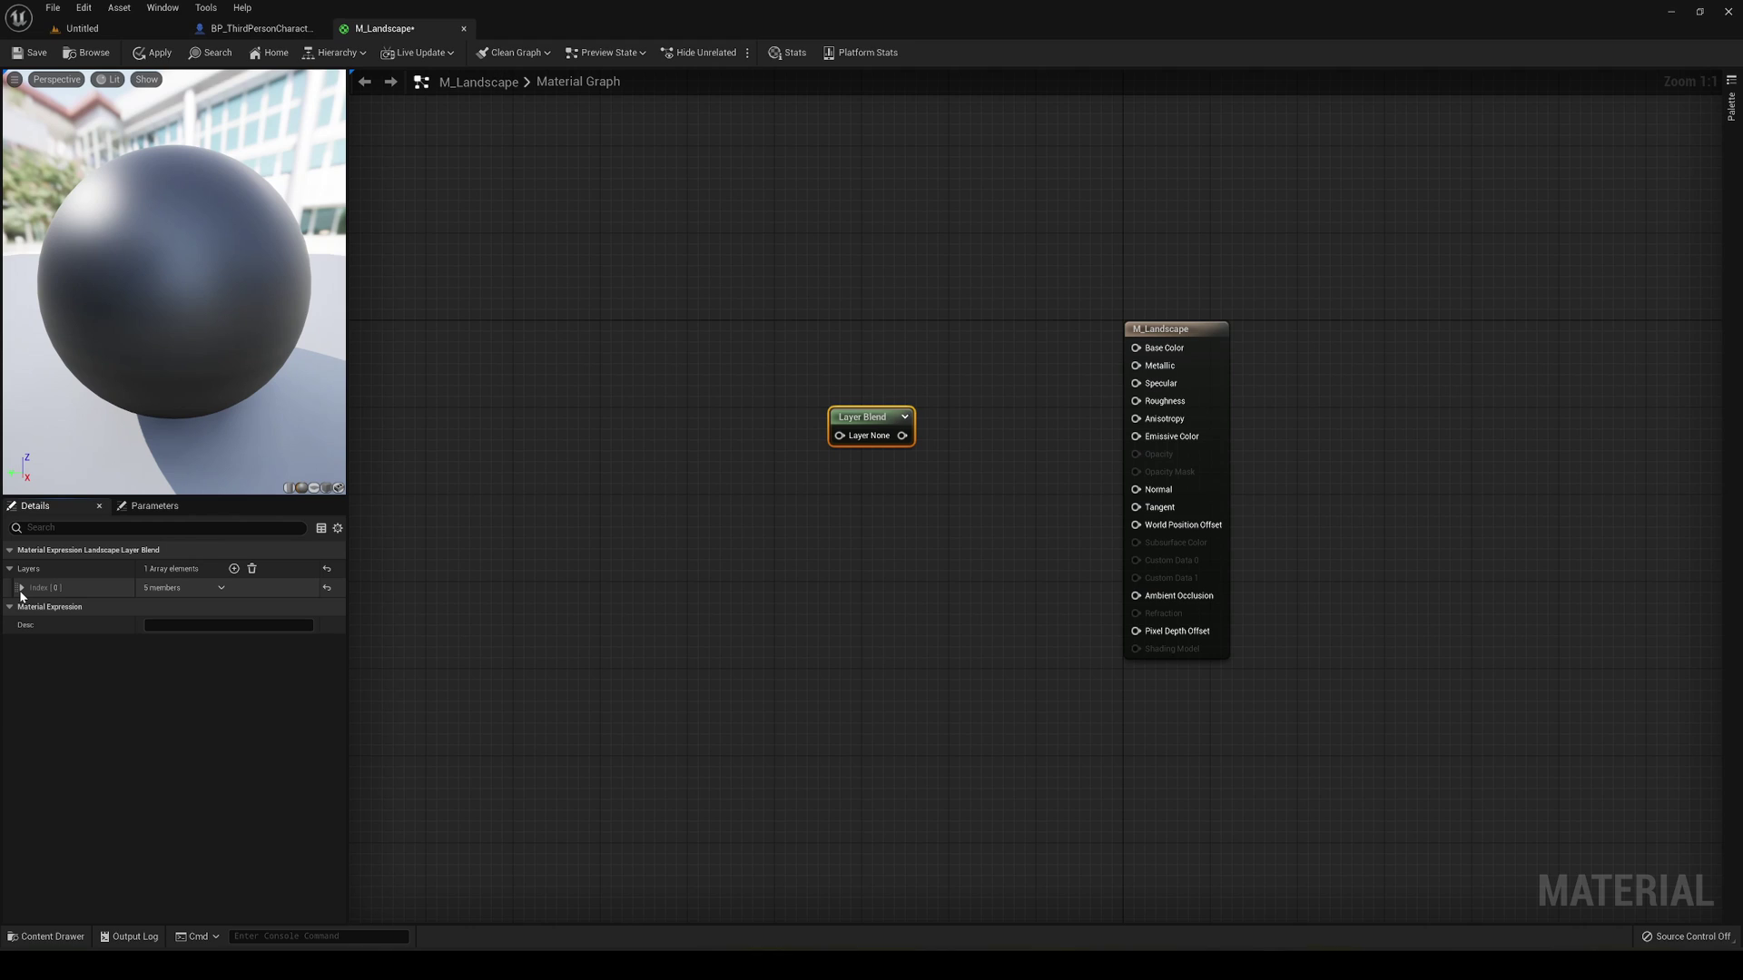
Step: Add a first layer to the Layer Blend node and name it Grass
click(21, 587)
click(159, 607)
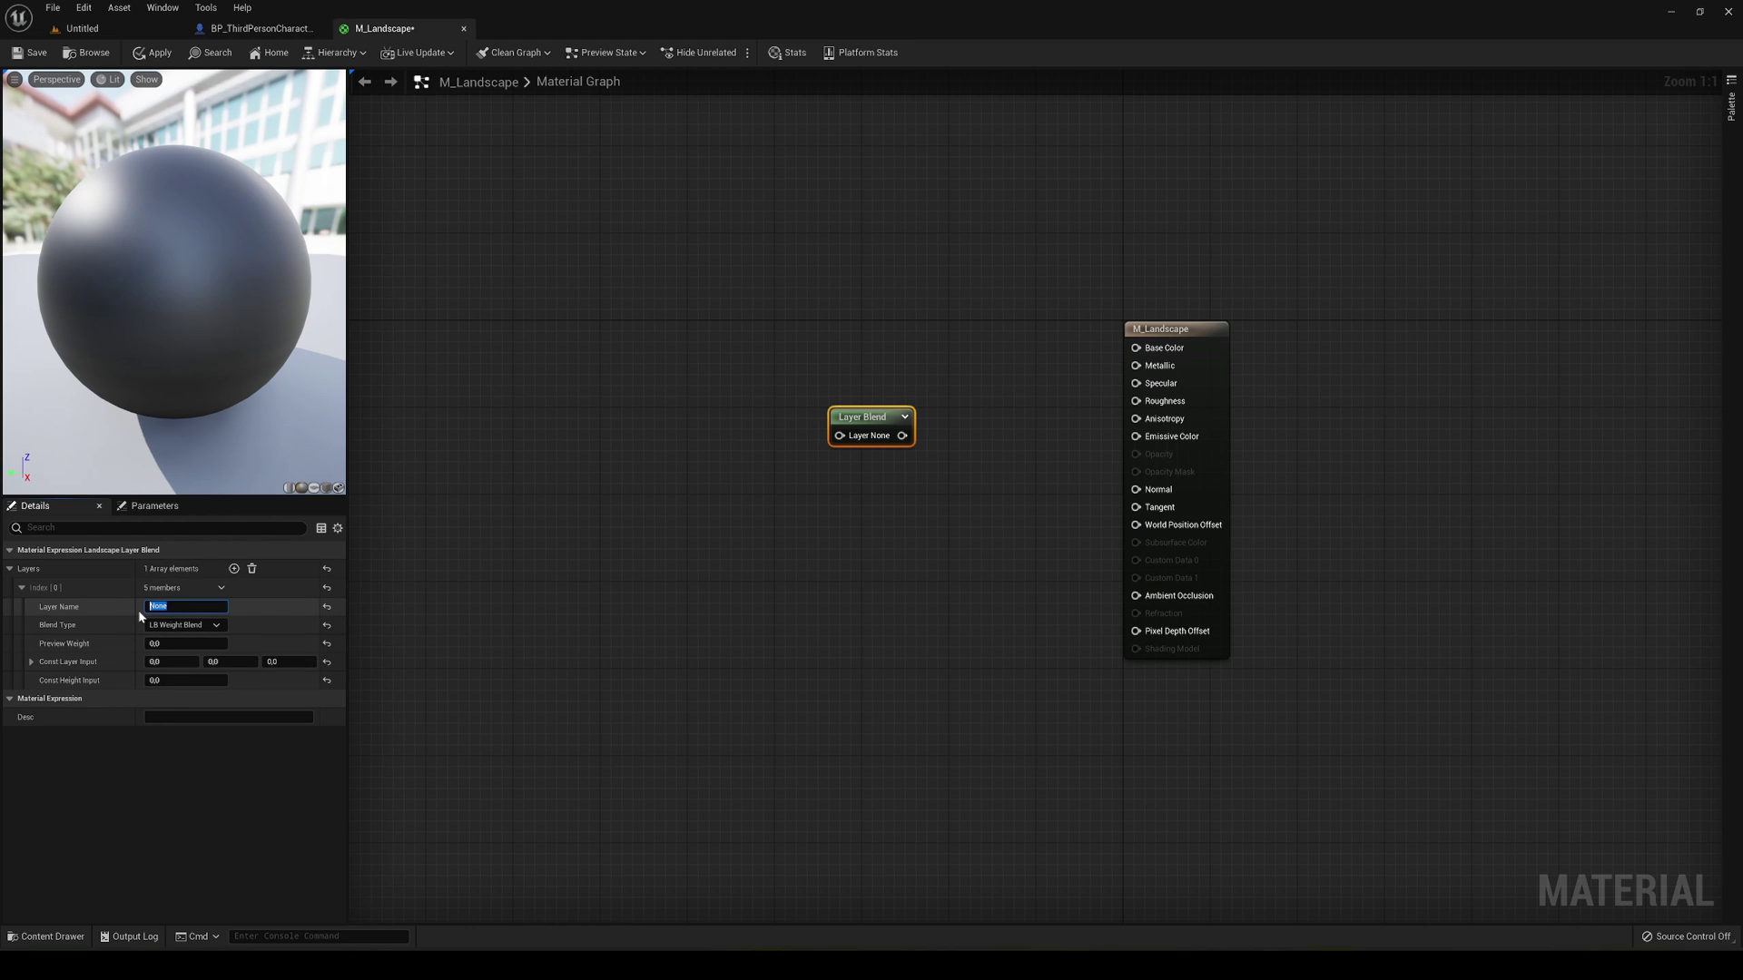
text(Grass)
key(Return)
Step: Add a second layer to the Layer Blend node and name it Sand
click(234, 568)
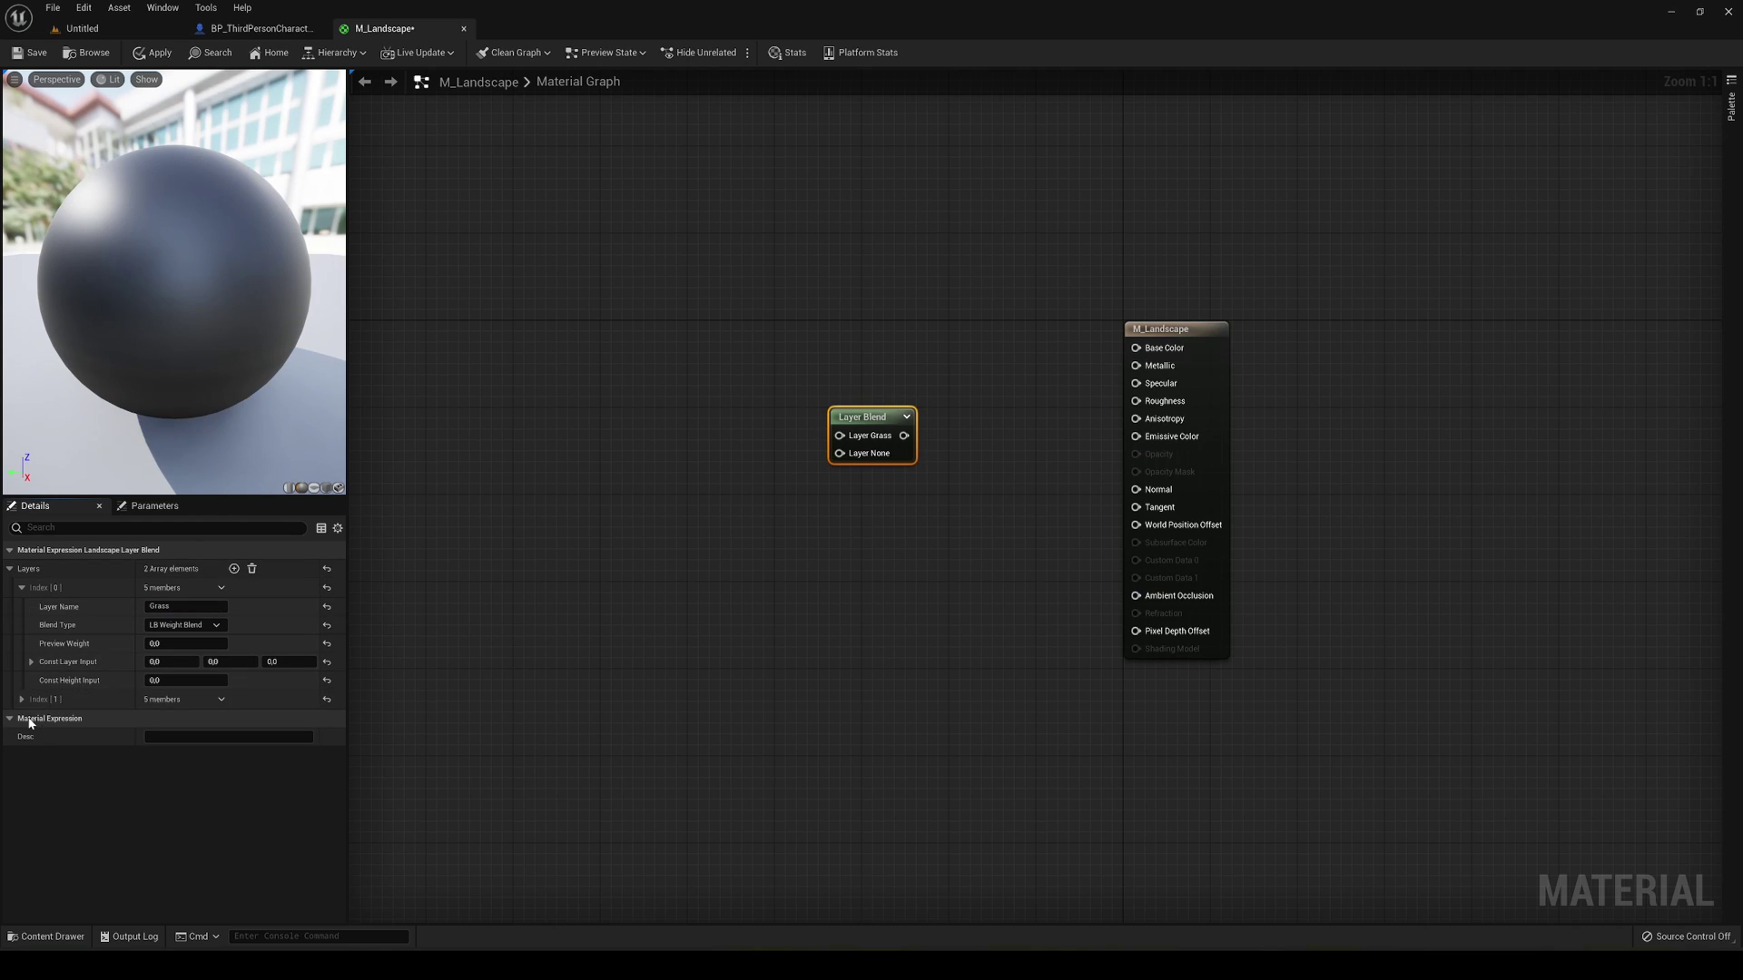
click(22, 699)
click(158, 718)
text(S)
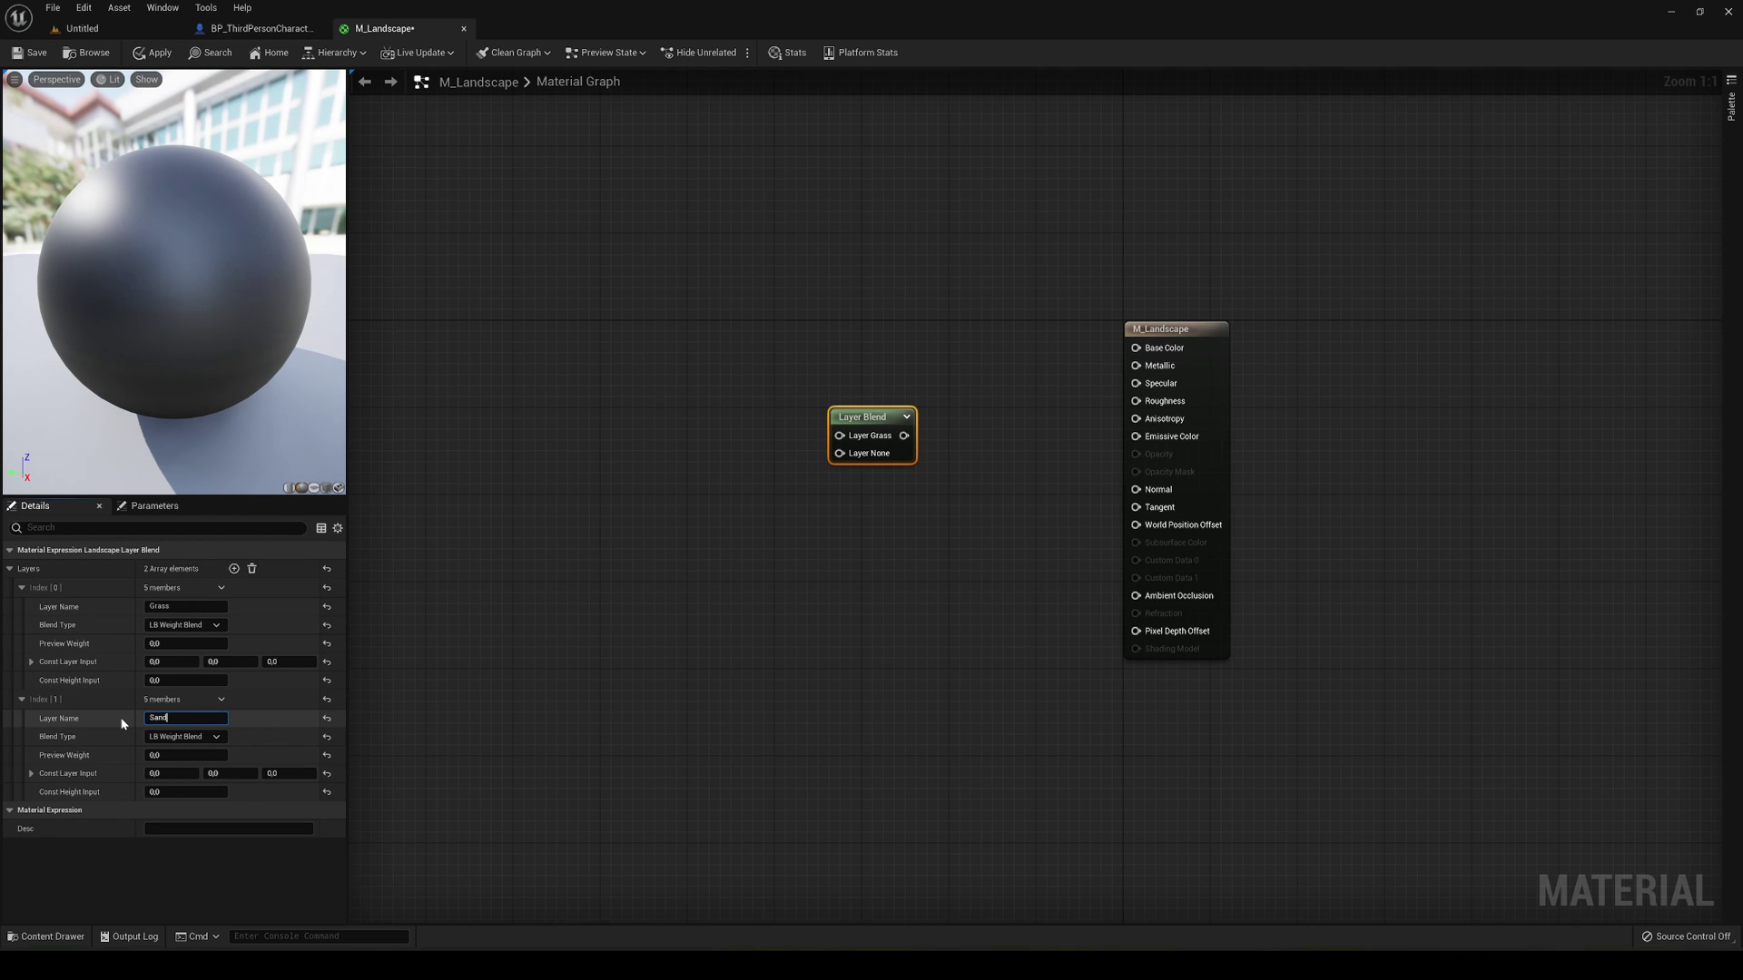
text(and)
key(Return)
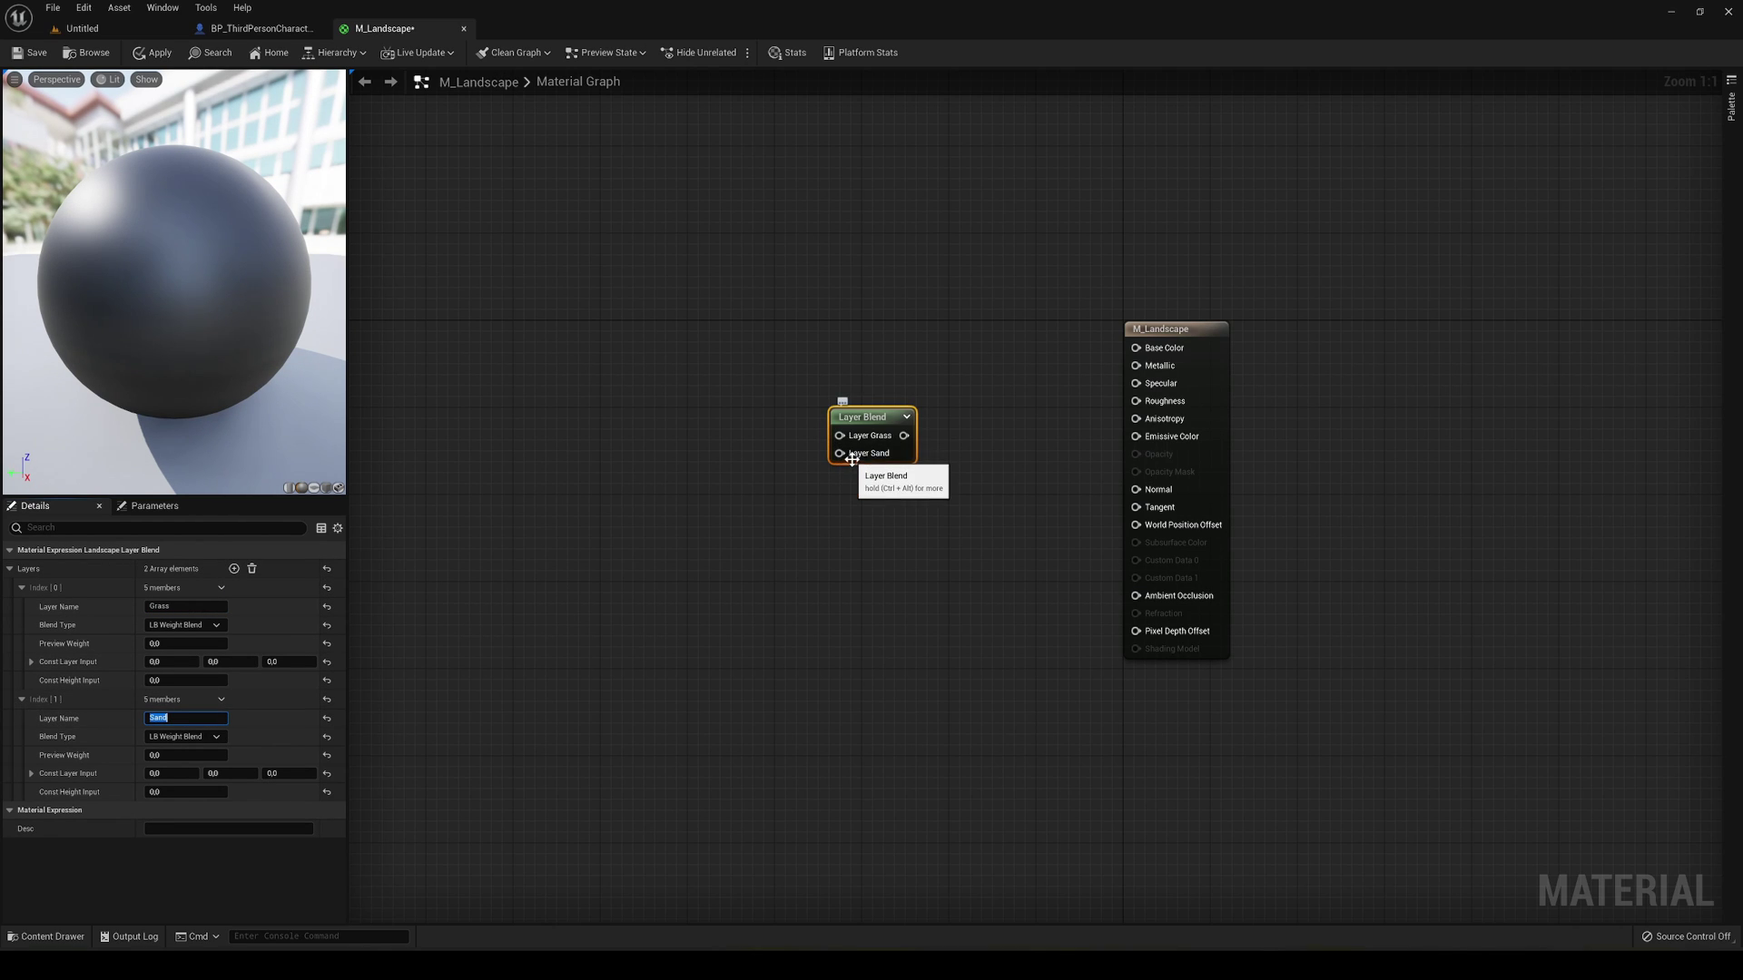
Step: Connect the Layer Blend output to the material's Base Color and align the node beside the output node
drag(851, 458, 1141, 353)
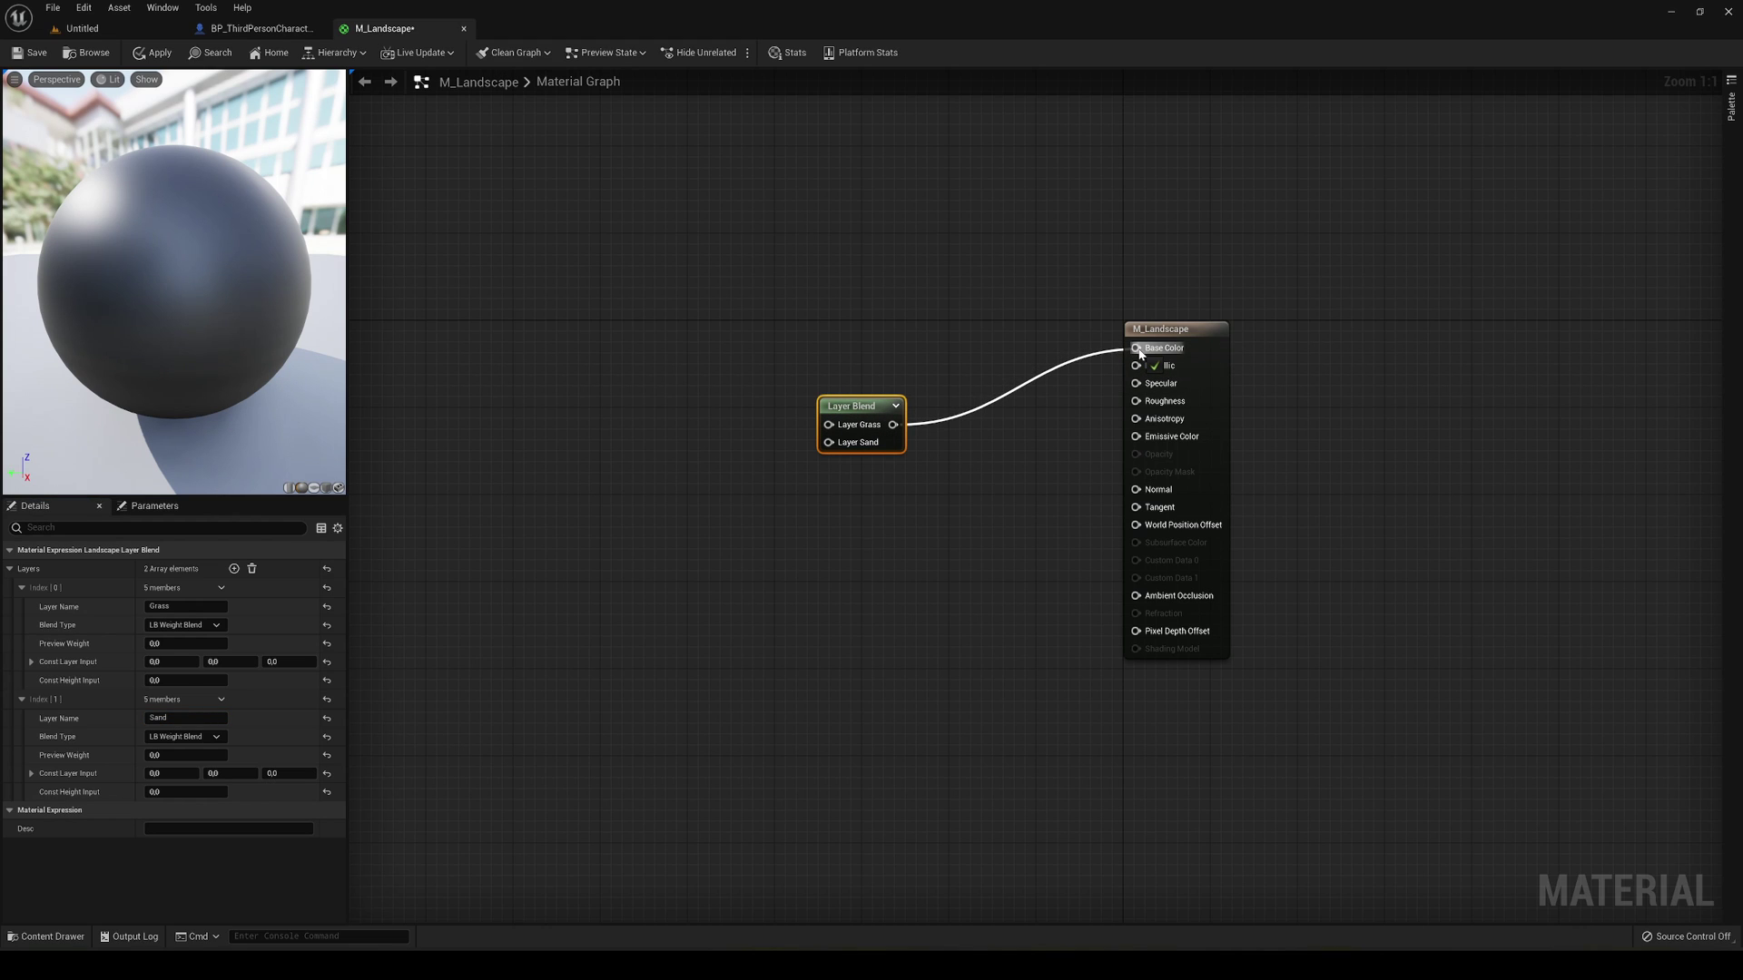
drag(864, 406, 953, 328)
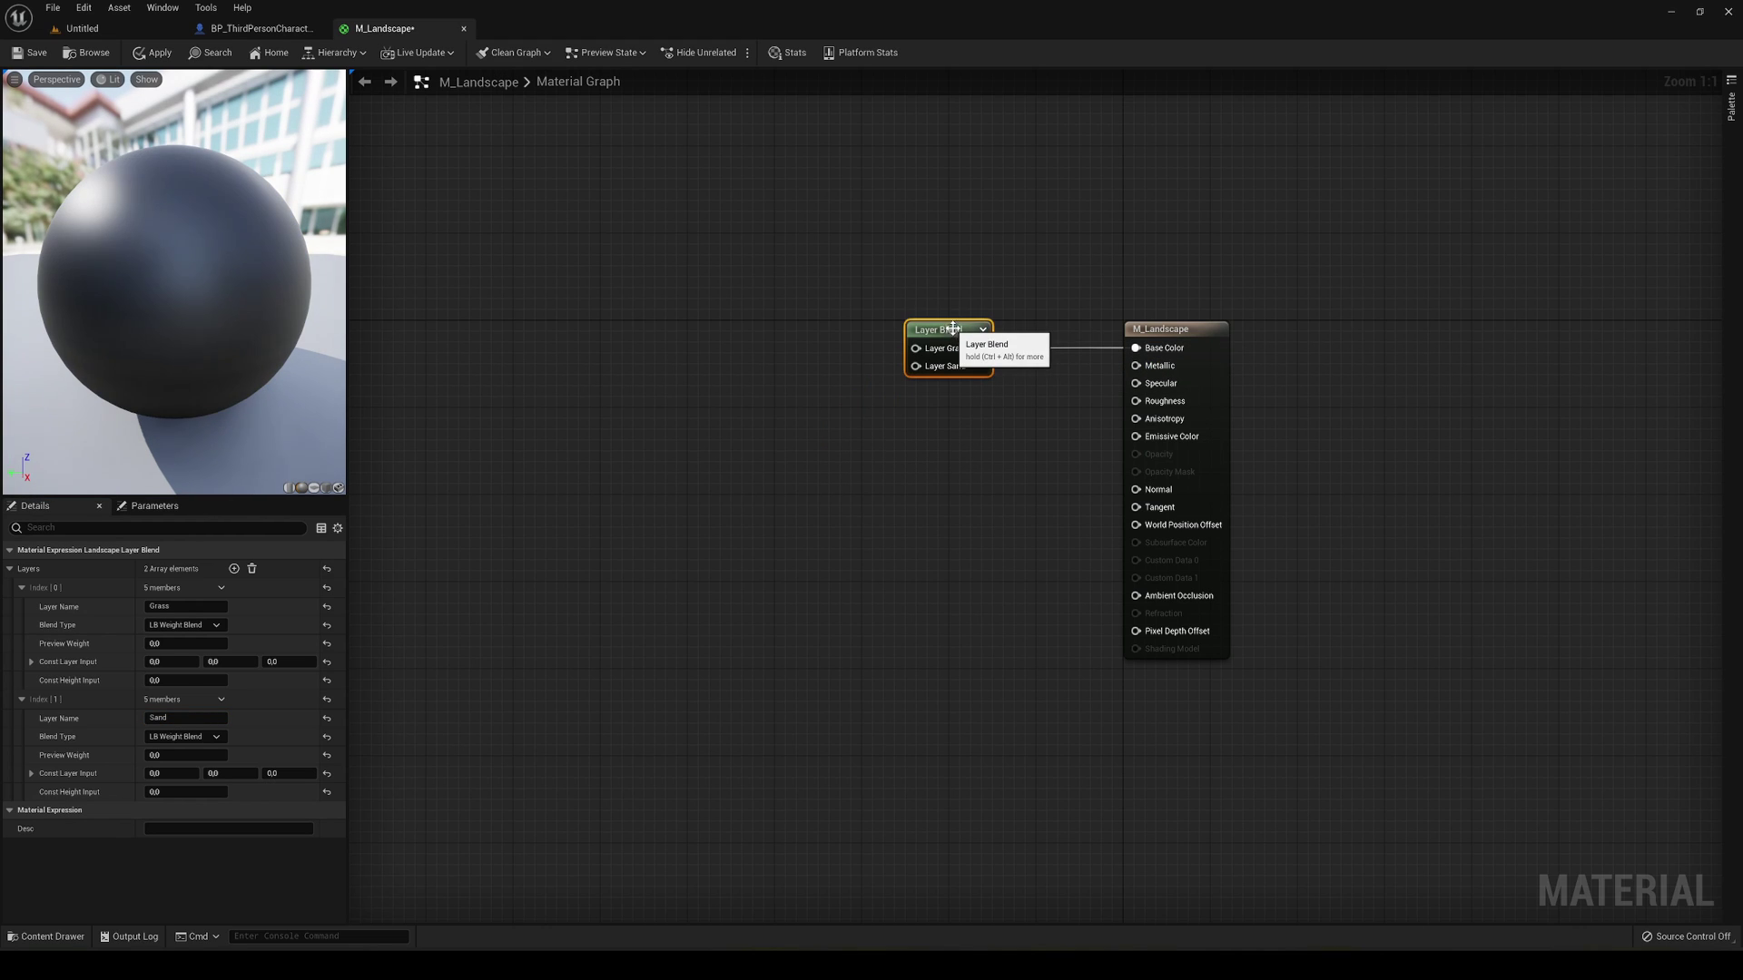
right_drag(952, 329, 896, 413)
right_drag(820, 457, 941, 536)
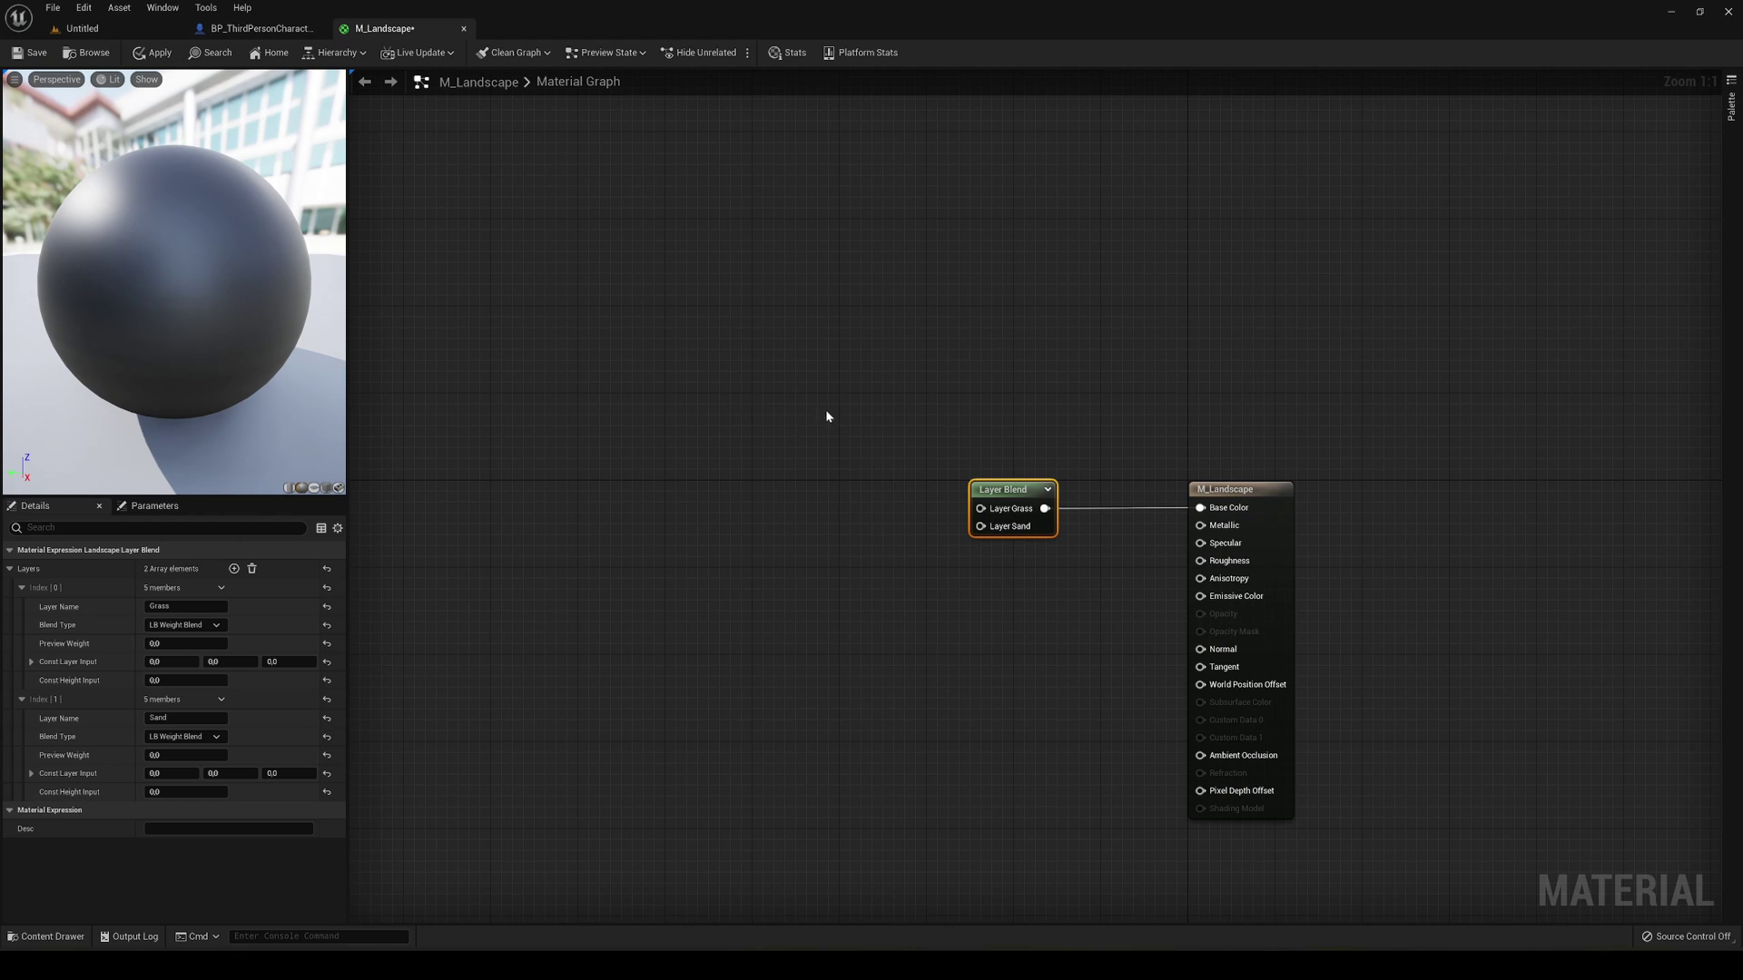
Step: Add a Constant3Vector node before the Layer Blend node and set its color to light green (0.575, 1, 0.337)
key(3)
click(759, 401)
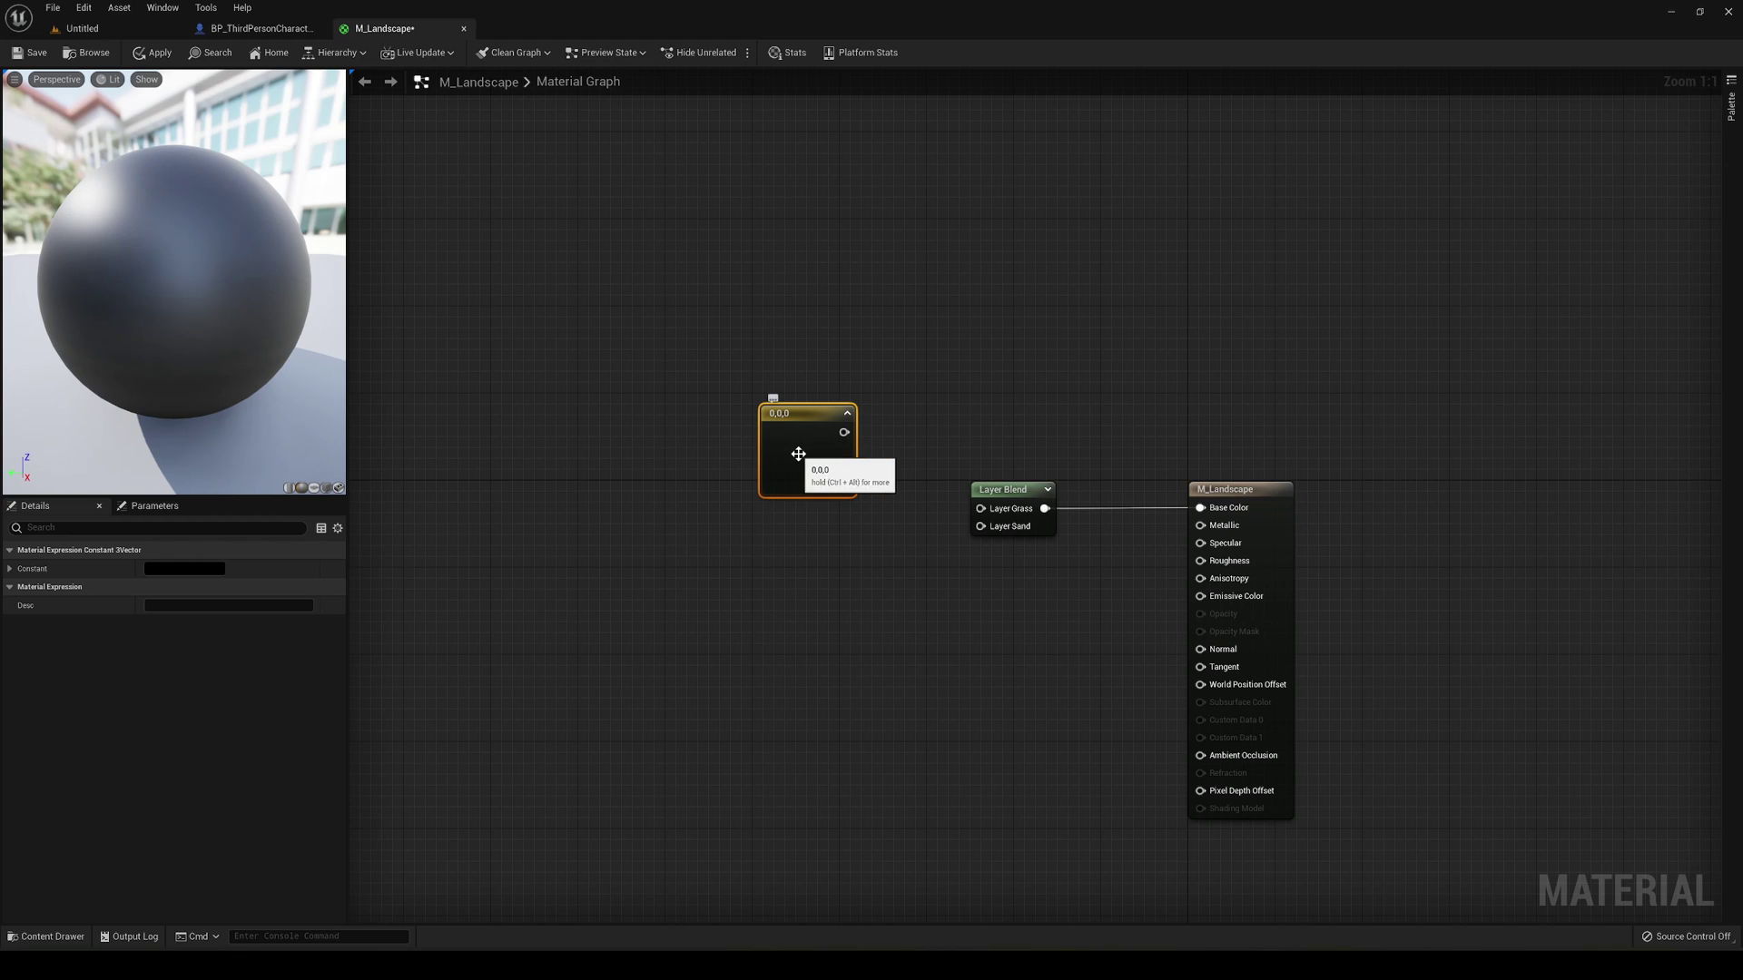
drag(798, 454, 789, 426)
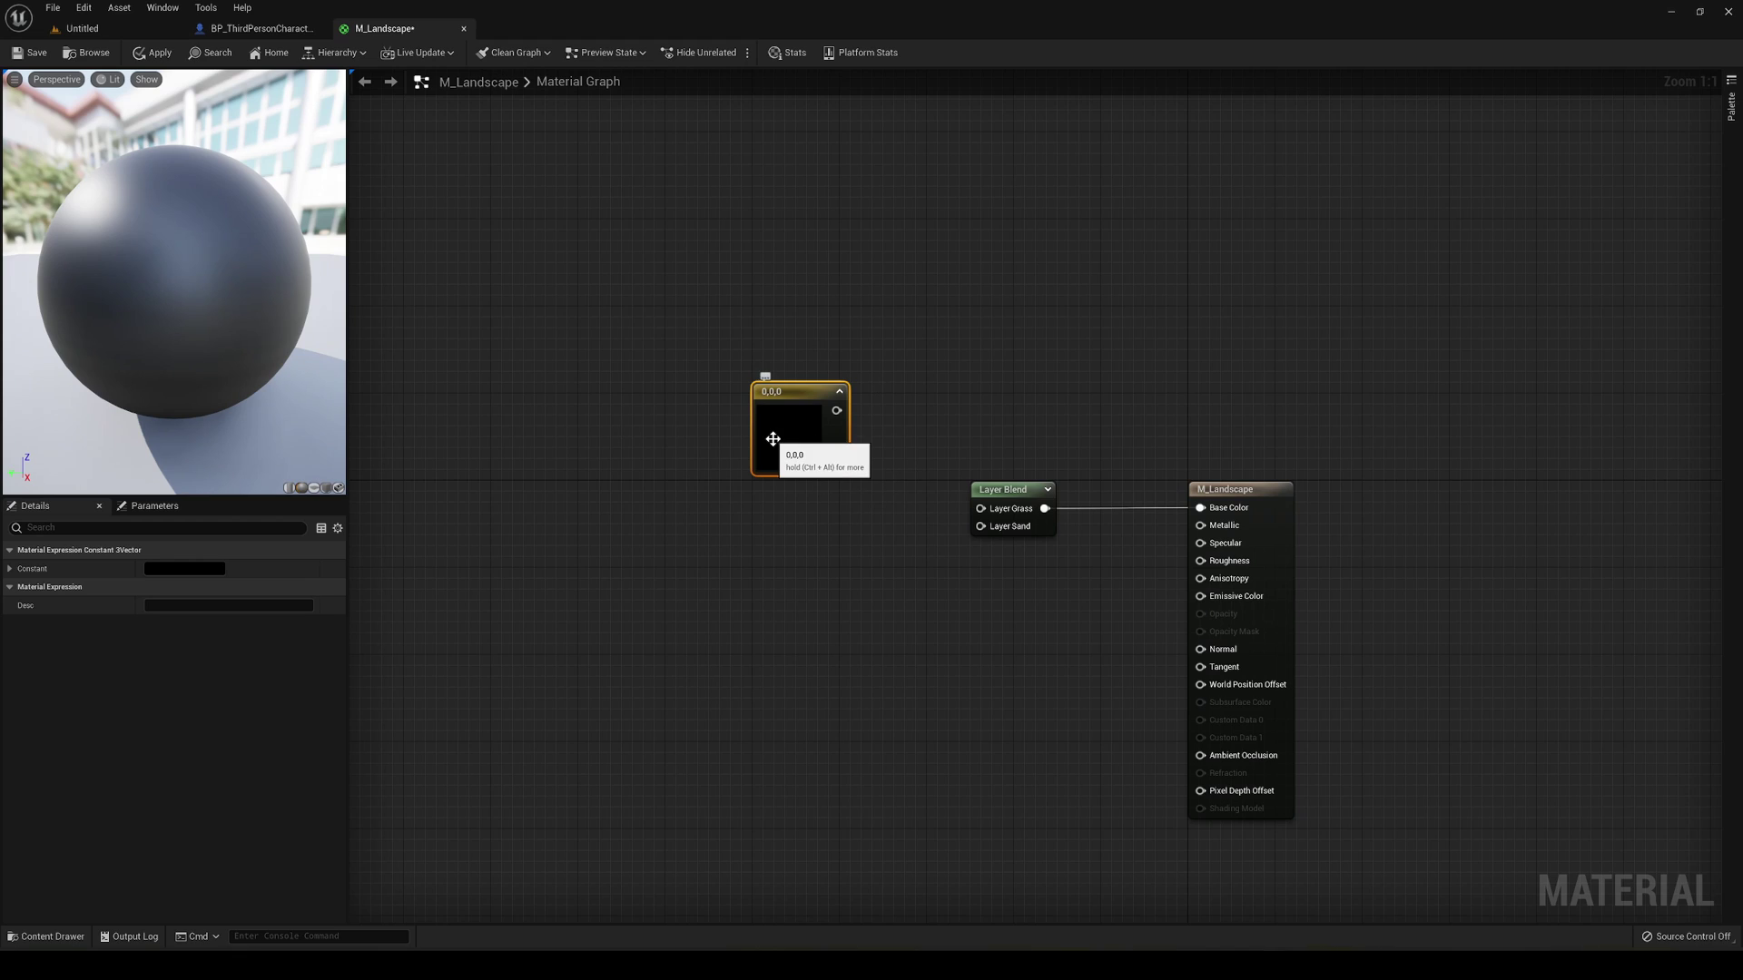
double_click(576, 491)
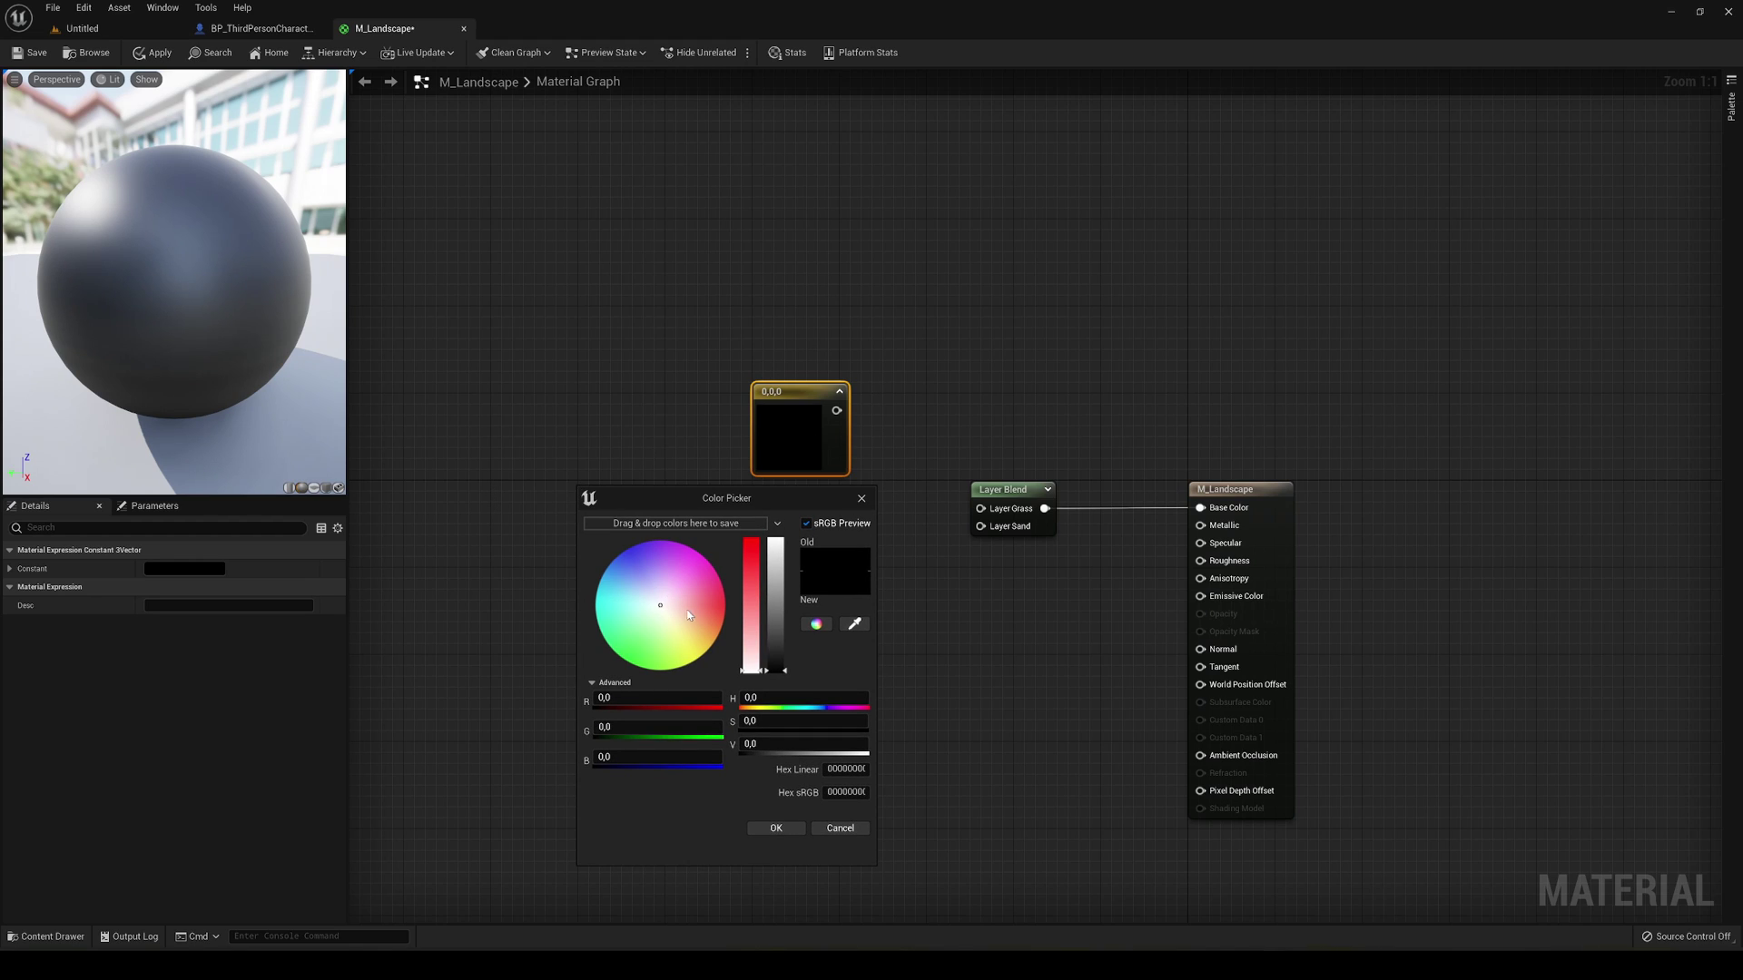
click(708, 652)
drag(776, 663, 779, 529)
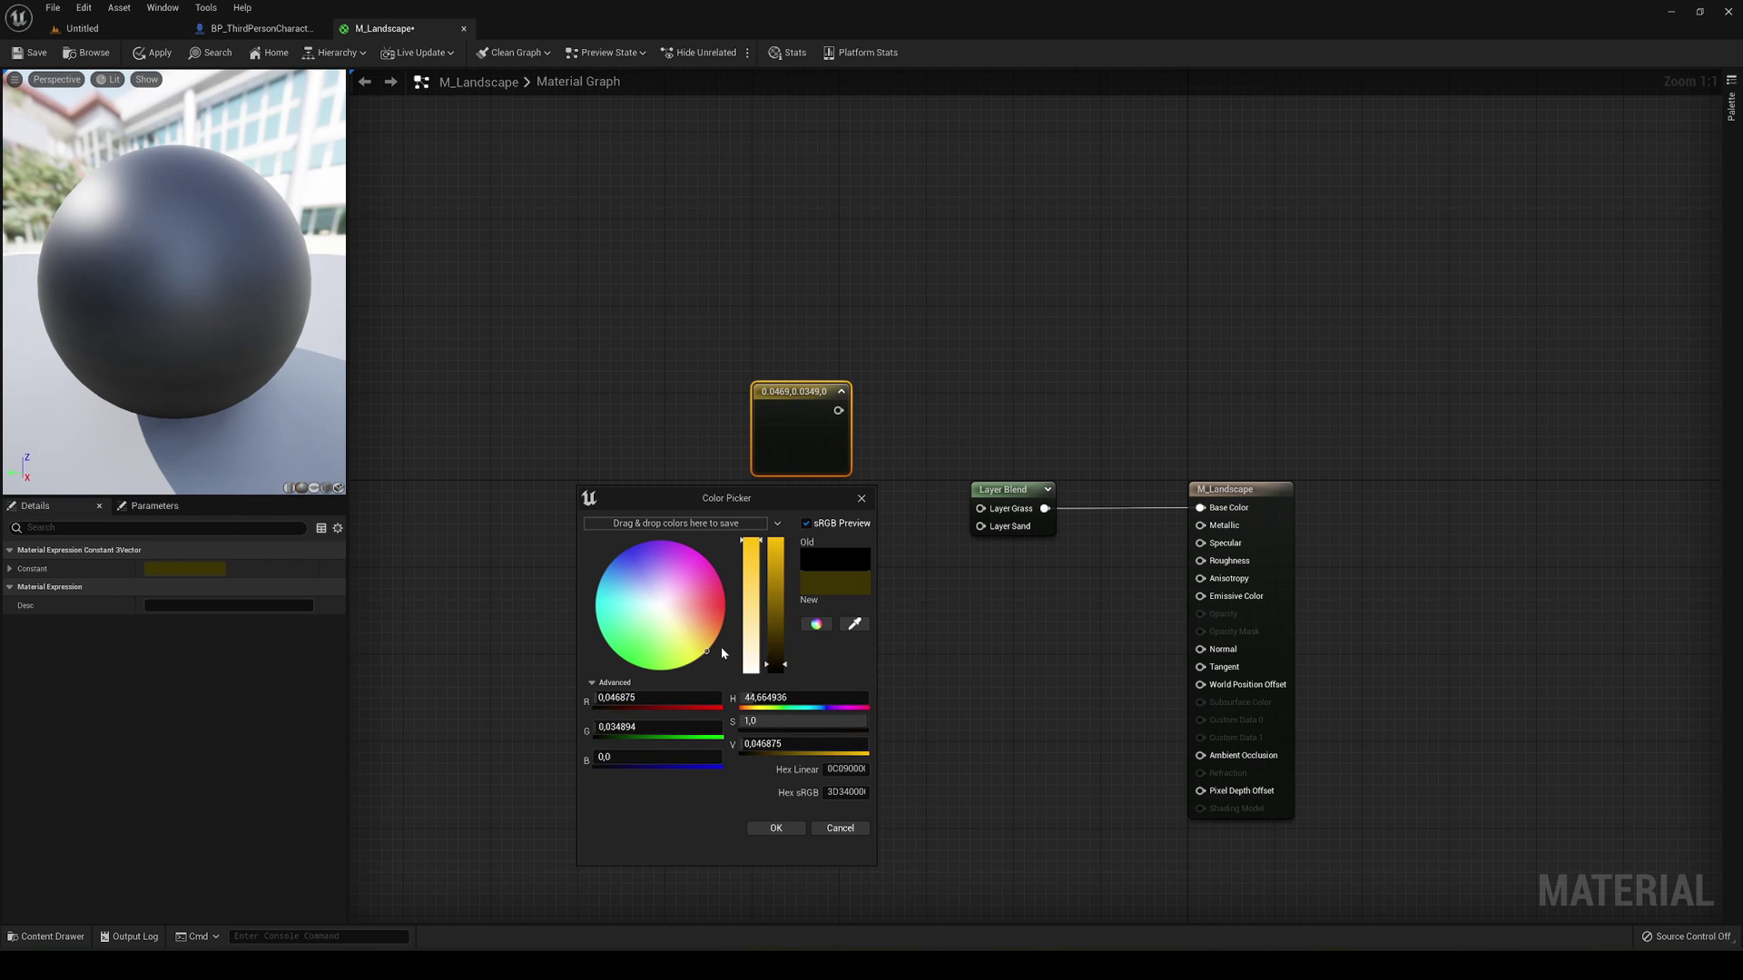
drag(720, 647, 632, 664)
drag(783, 503, 782, 505)
drag(649, 661, 654, 648)
Step: Connect the light green color node to the Layer Grass input of the Layer Blend node
click(838, 414)
drag(836, 412, 981, 510)
click(827, 577)
Step: Duplicate the green color node below the original and connect the copy to the Layer Sand input
click(811, 464)
key(ctrl+c)
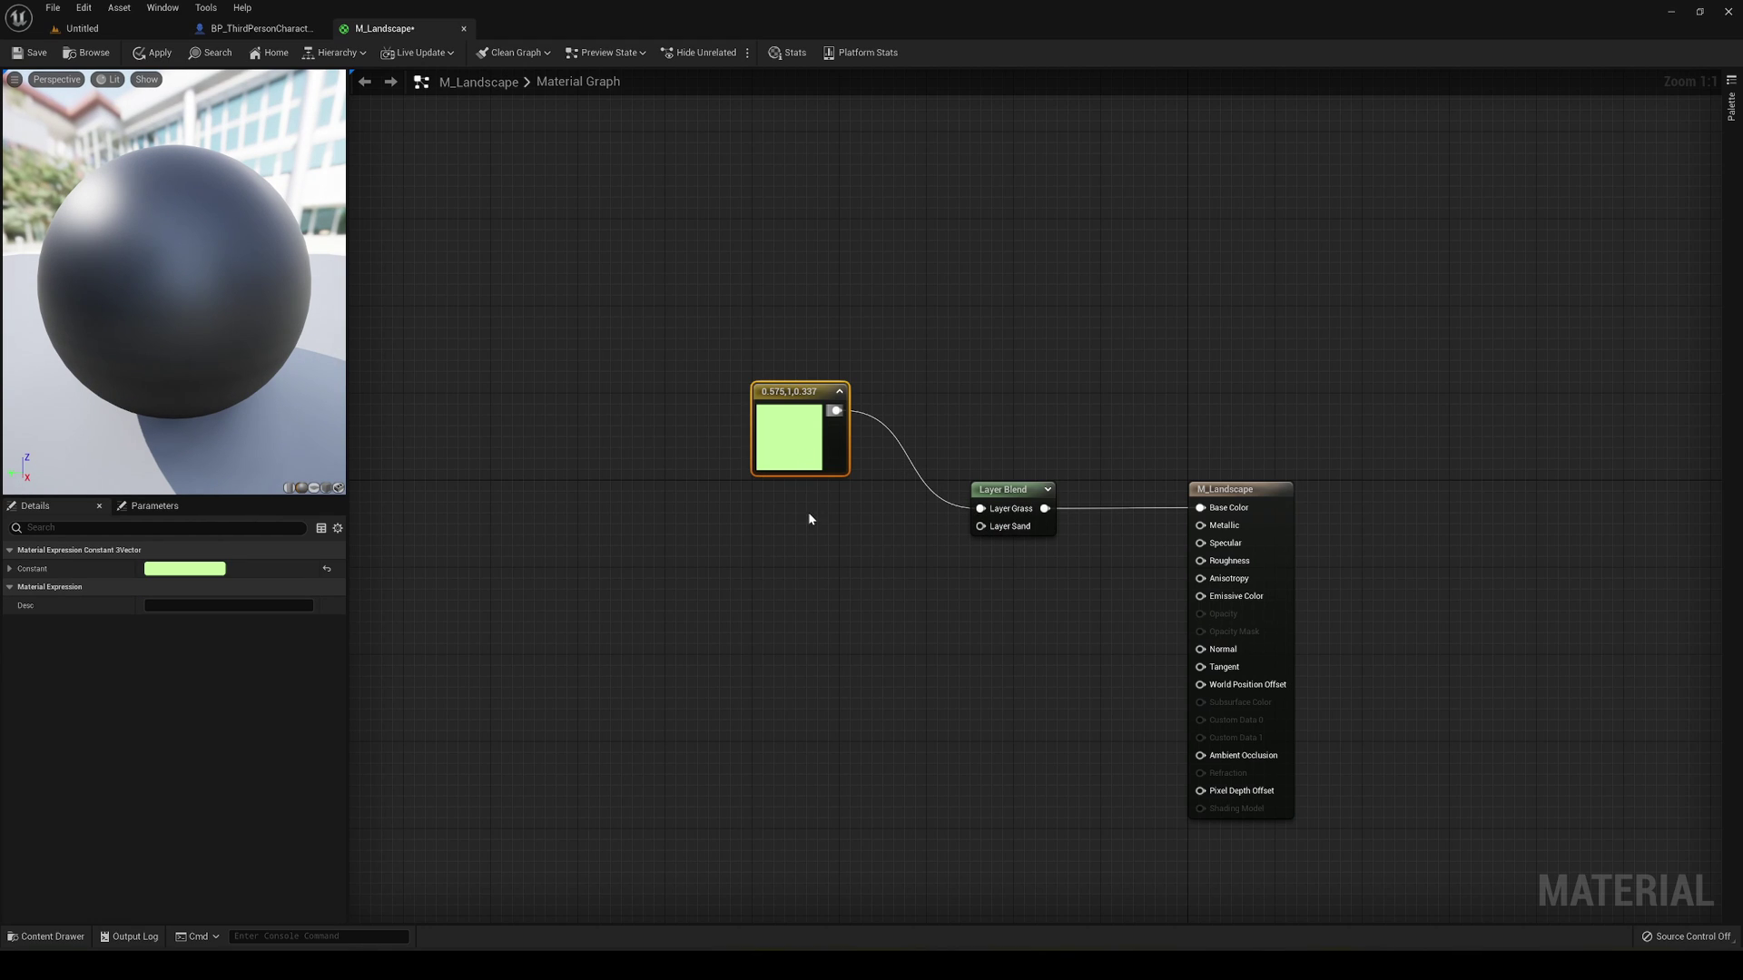
click(790, 558)
key(ctrl+v)
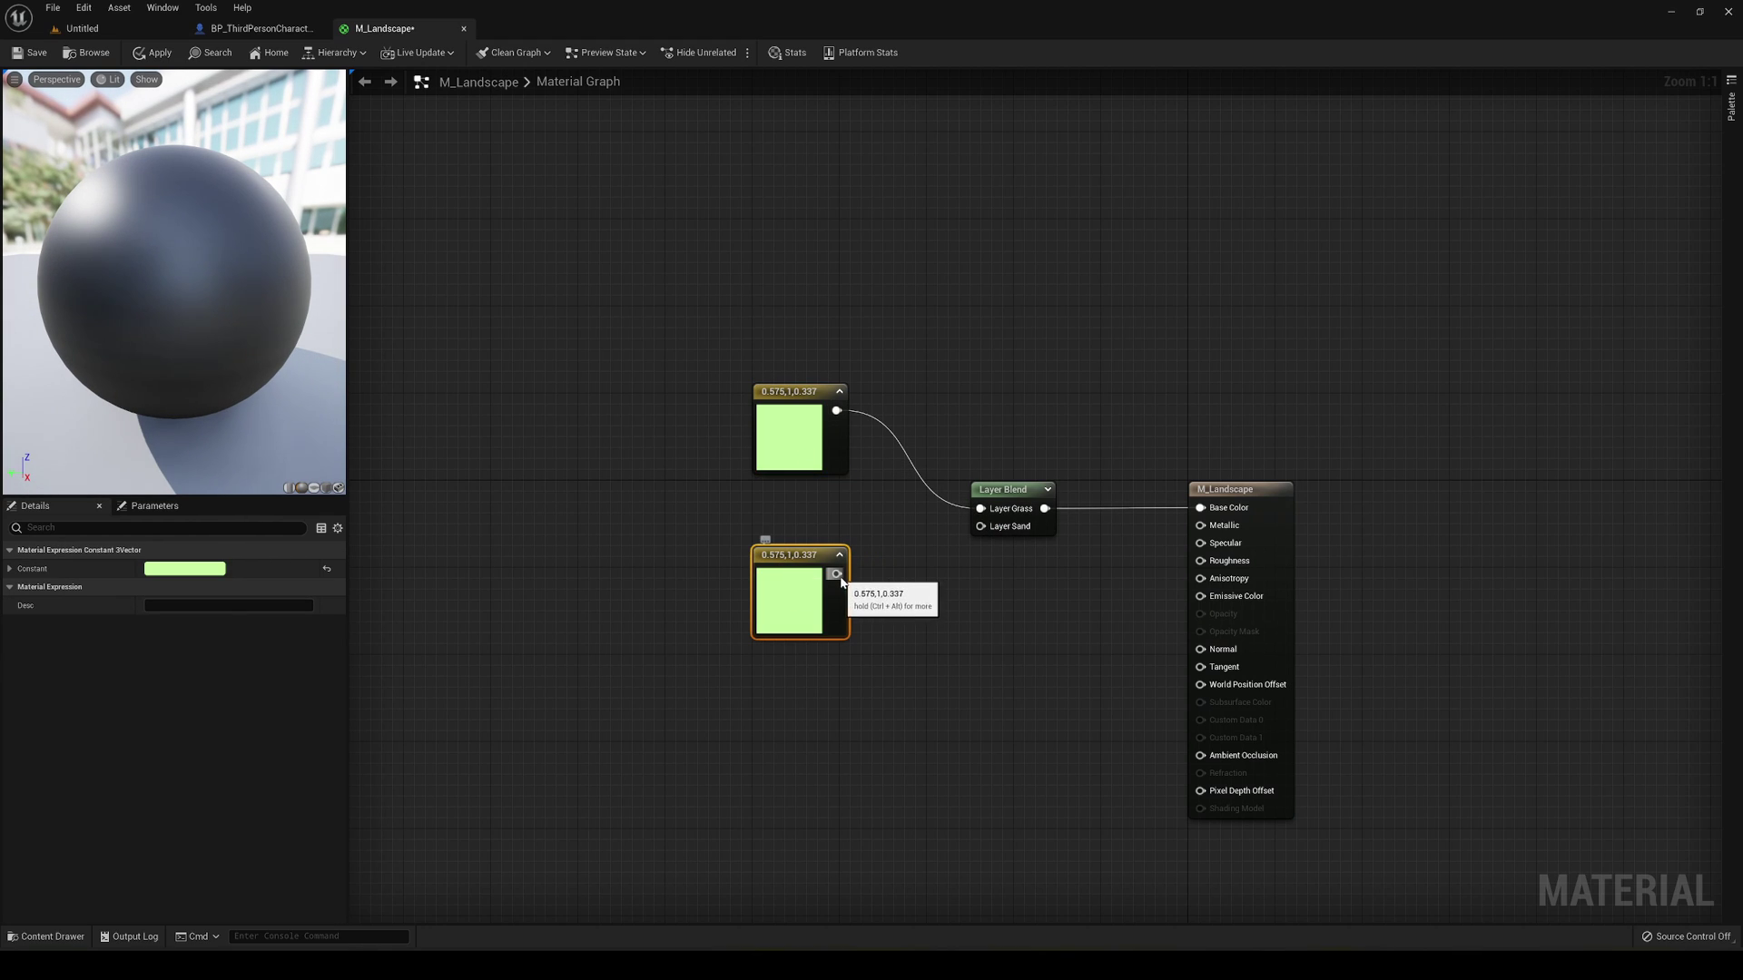
drag(836, 574, 980, 526)
Step: Set the color of the node feeding Layer Sand to pale yellow (1, 0.895, 0.251)
double_click(794, 579)
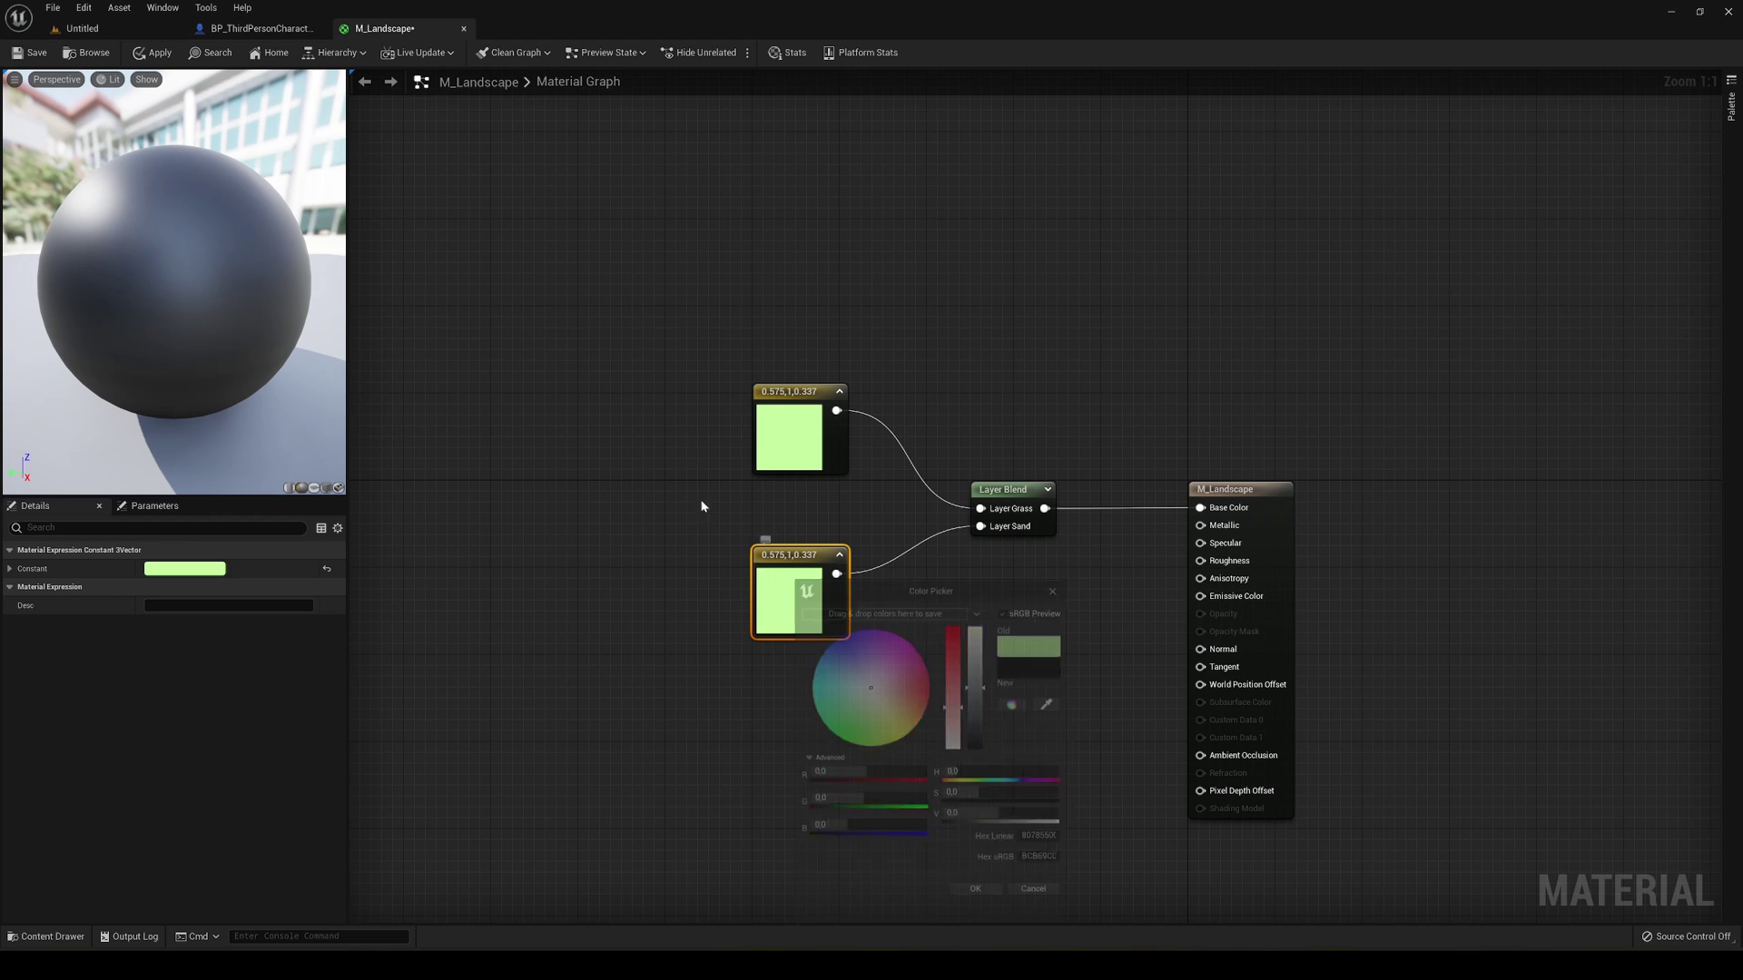
click(910, 740)
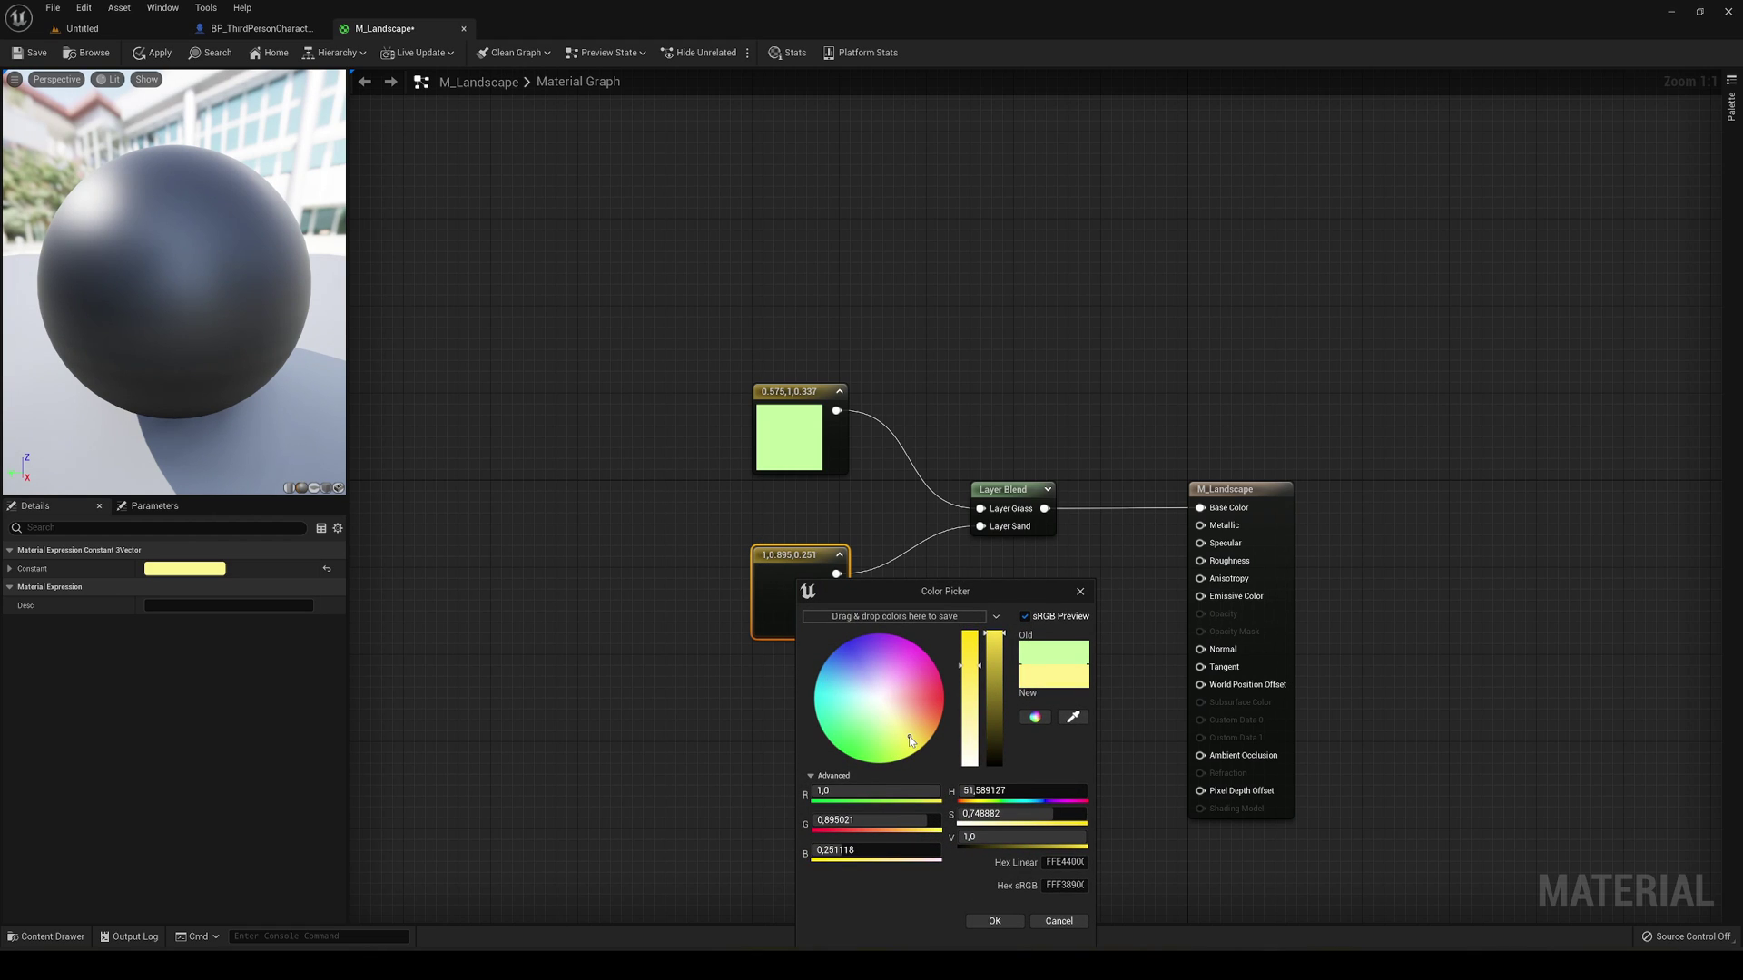
click(994, 921)
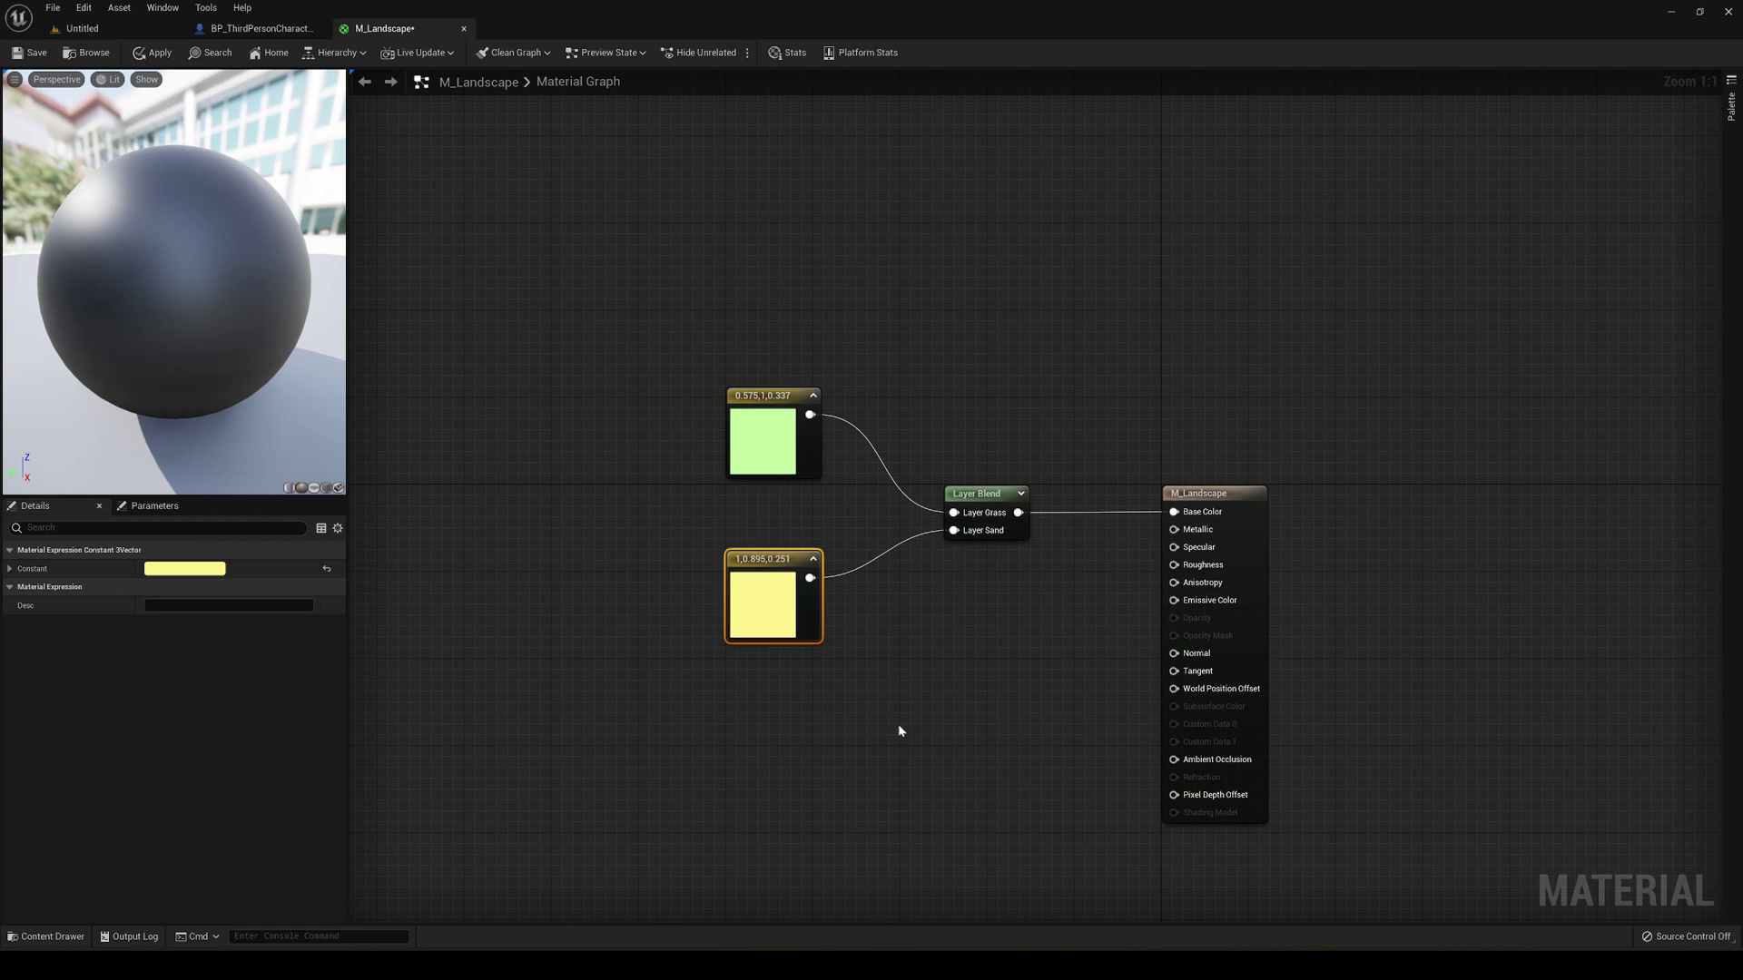
Step: Set the color of the node feeding Layer Grass to green (0.307, 1, 0.291)
click(776, 454)
double_click(776, 454)
drag(859, 643, 838, 608)
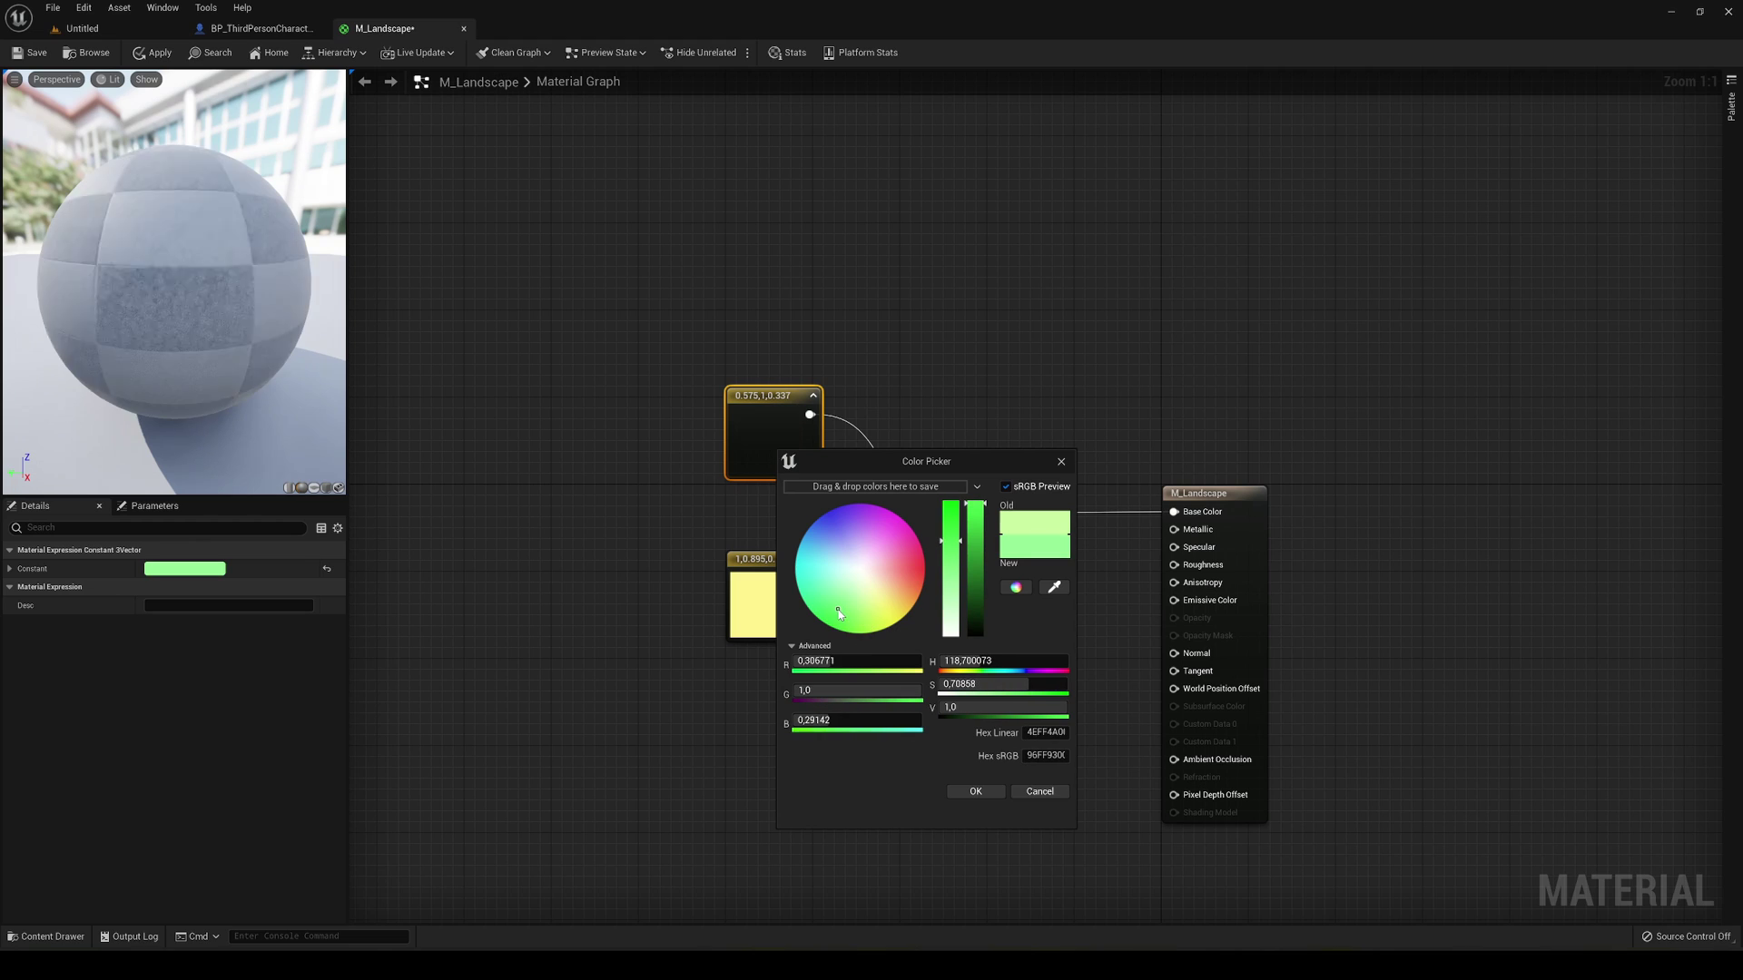
click(971, 792)
click(880, 723)
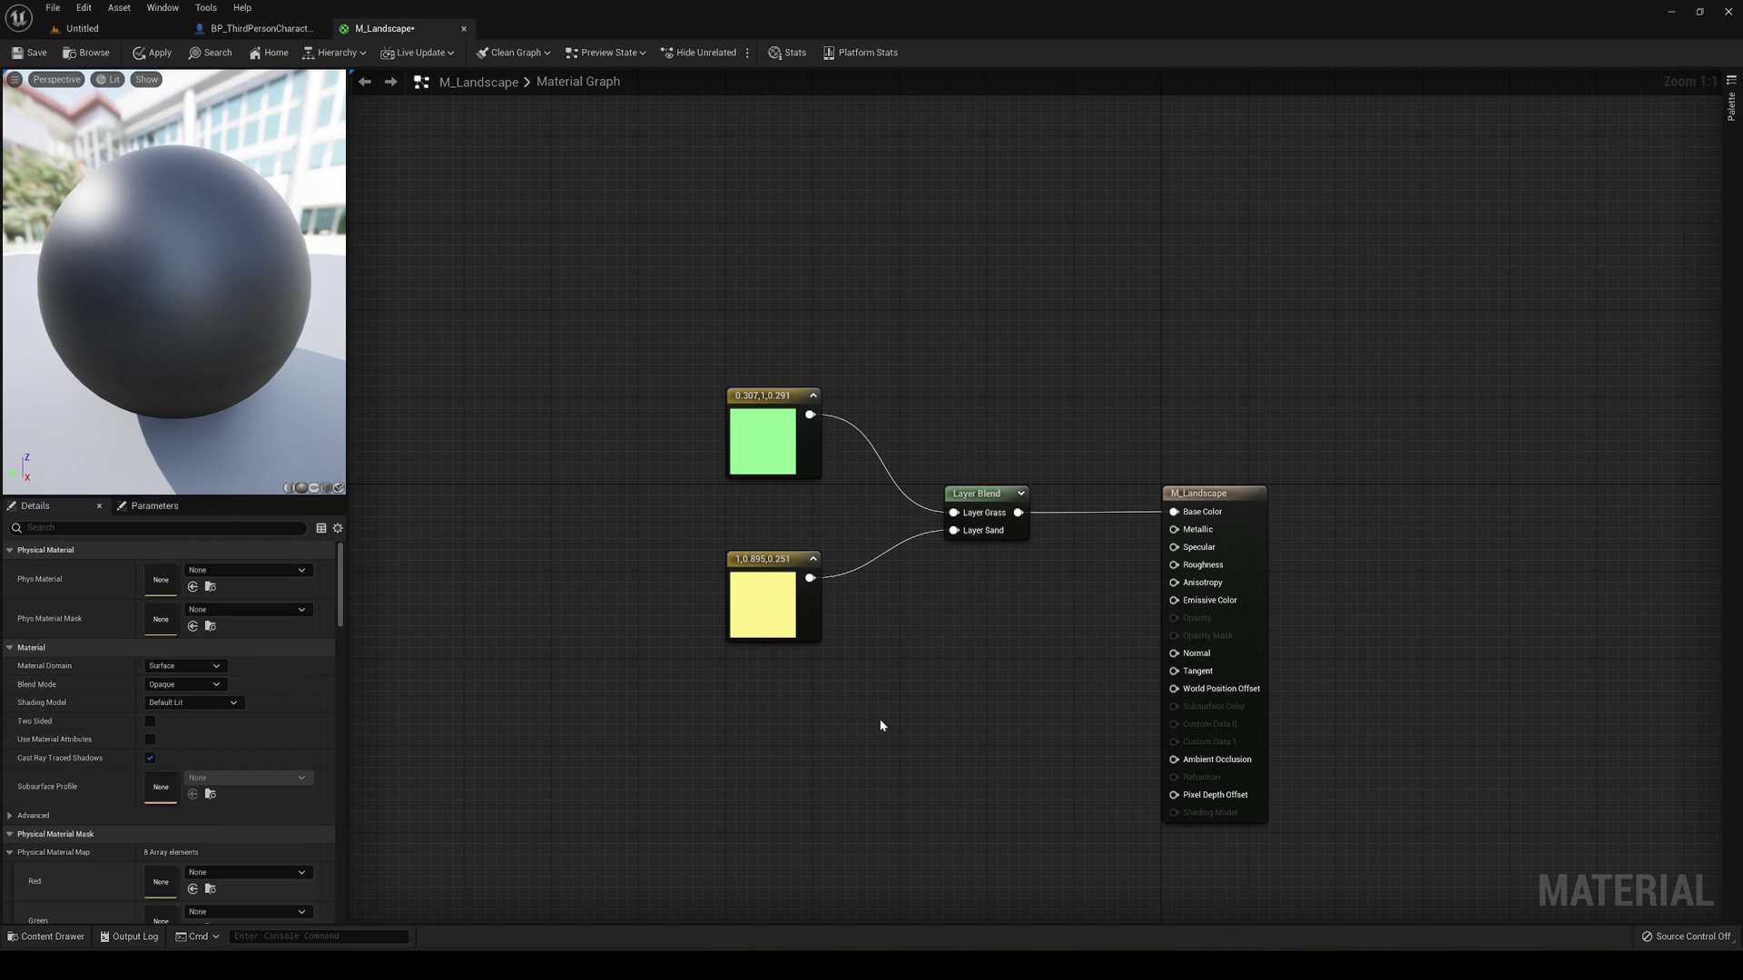
right_drag(880, 723, 806, 608)
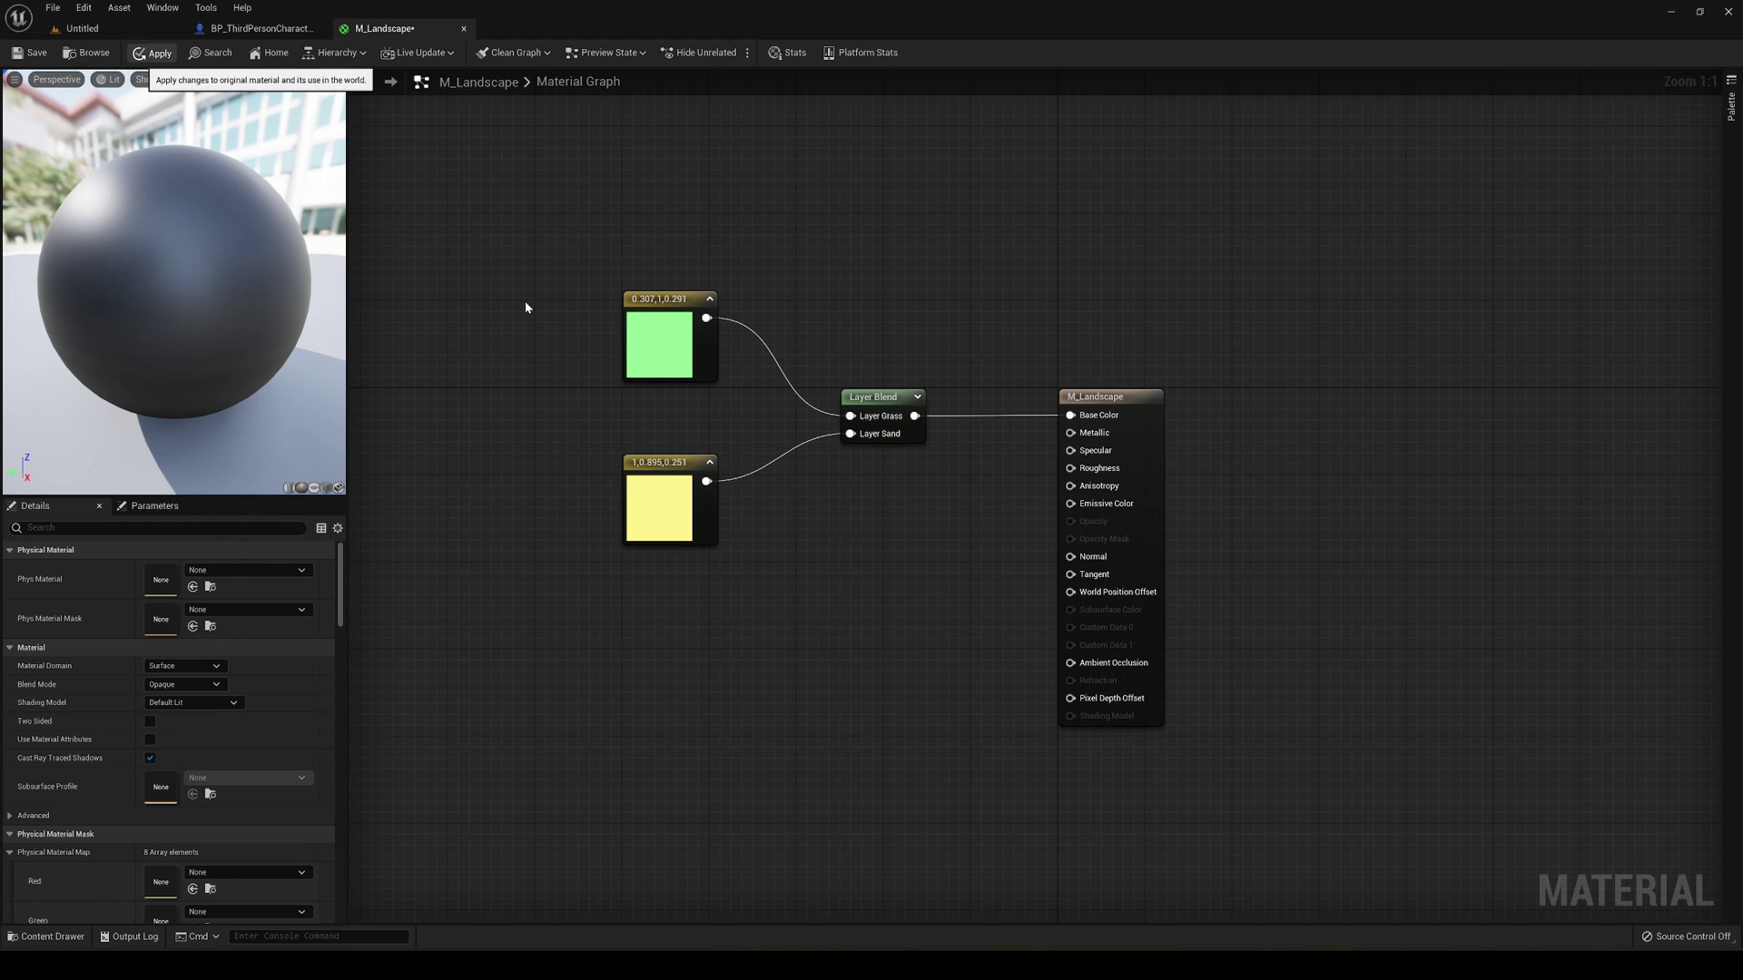
Step: Apply the changes to M_Landscape and assign it as the Landscape Material of the Landscape actor in the level
click(155, 32)
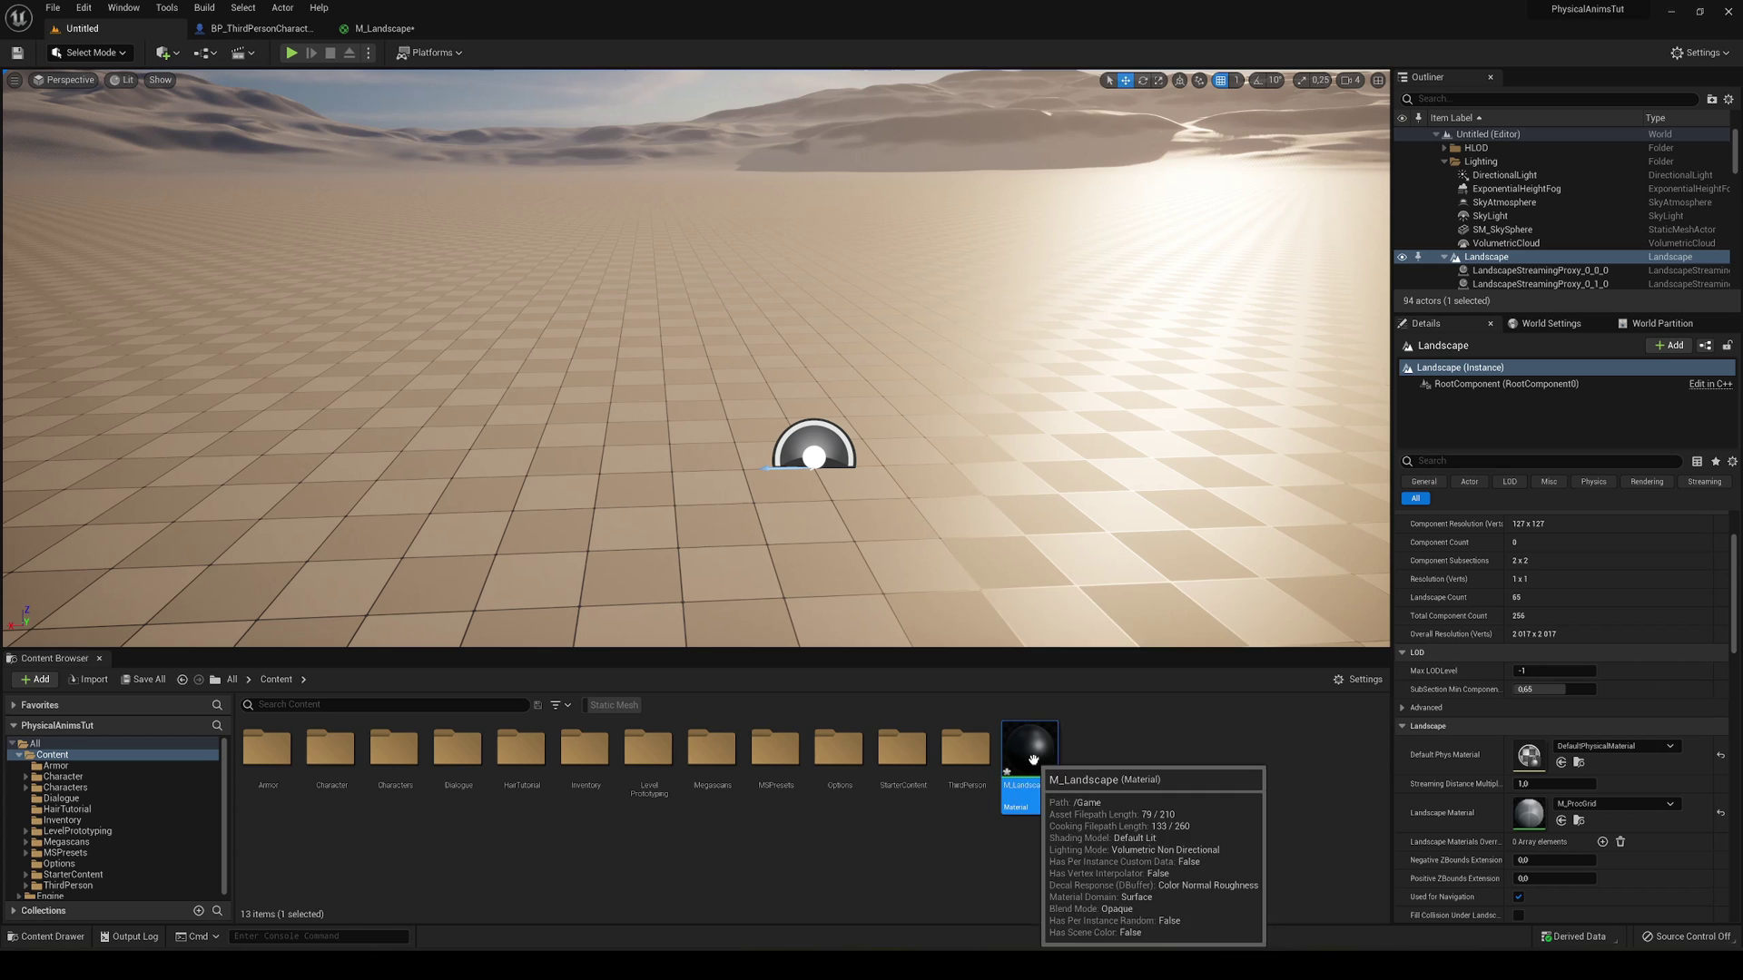
double_click(1530, 813)
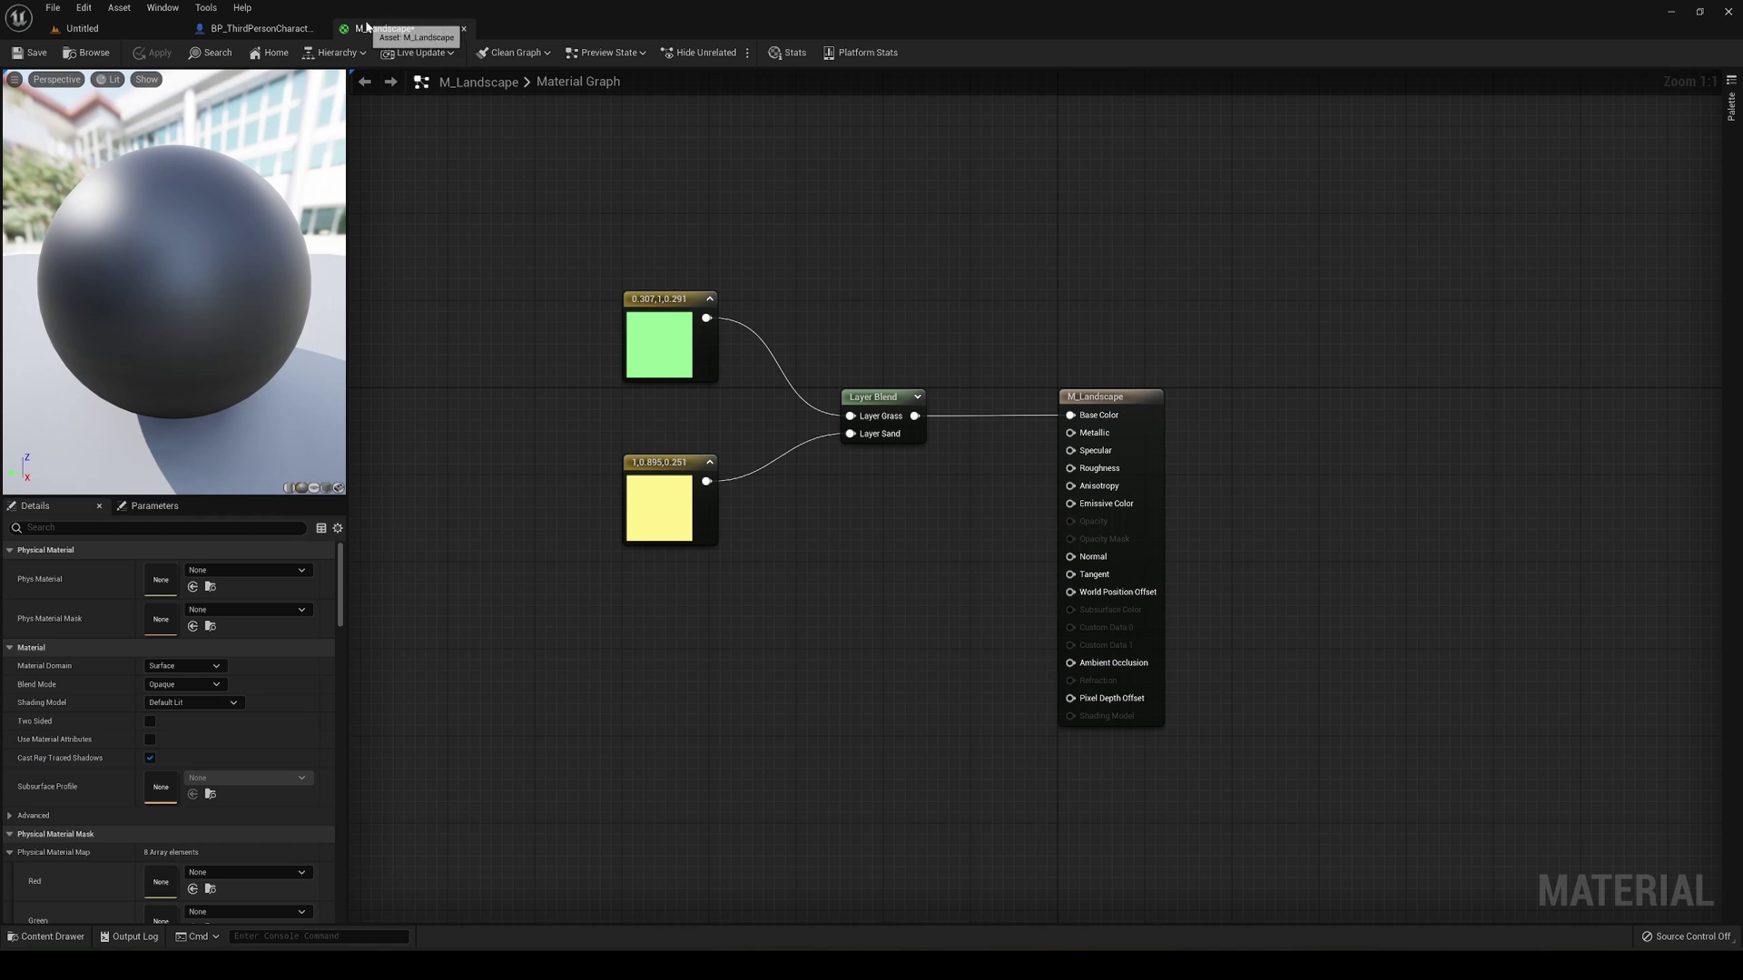
click(165, 35)
click(361, 34)
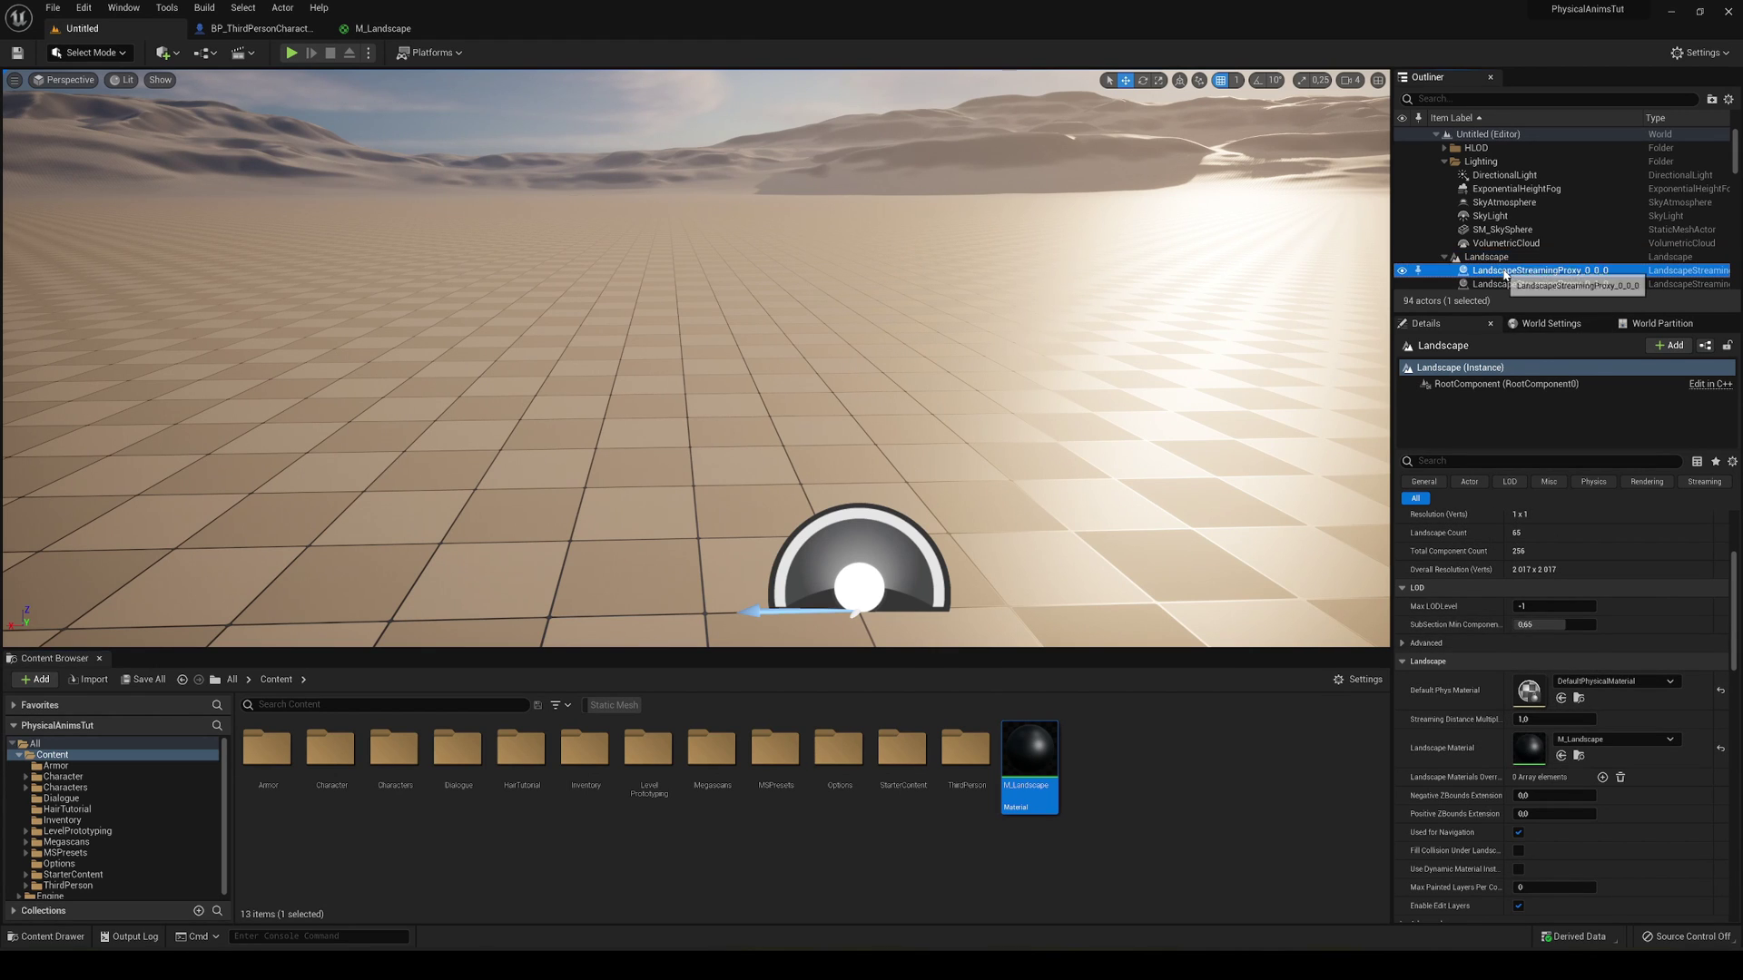
Step: Select all landscape proxies from LandscapeStreamingProxy_0_0_0 to LandscapeStreamingProxy_7_7_0 and set their Landscape Material to M_Landscape
click(1540, 271)
scroll(1557, 670, down, 2)
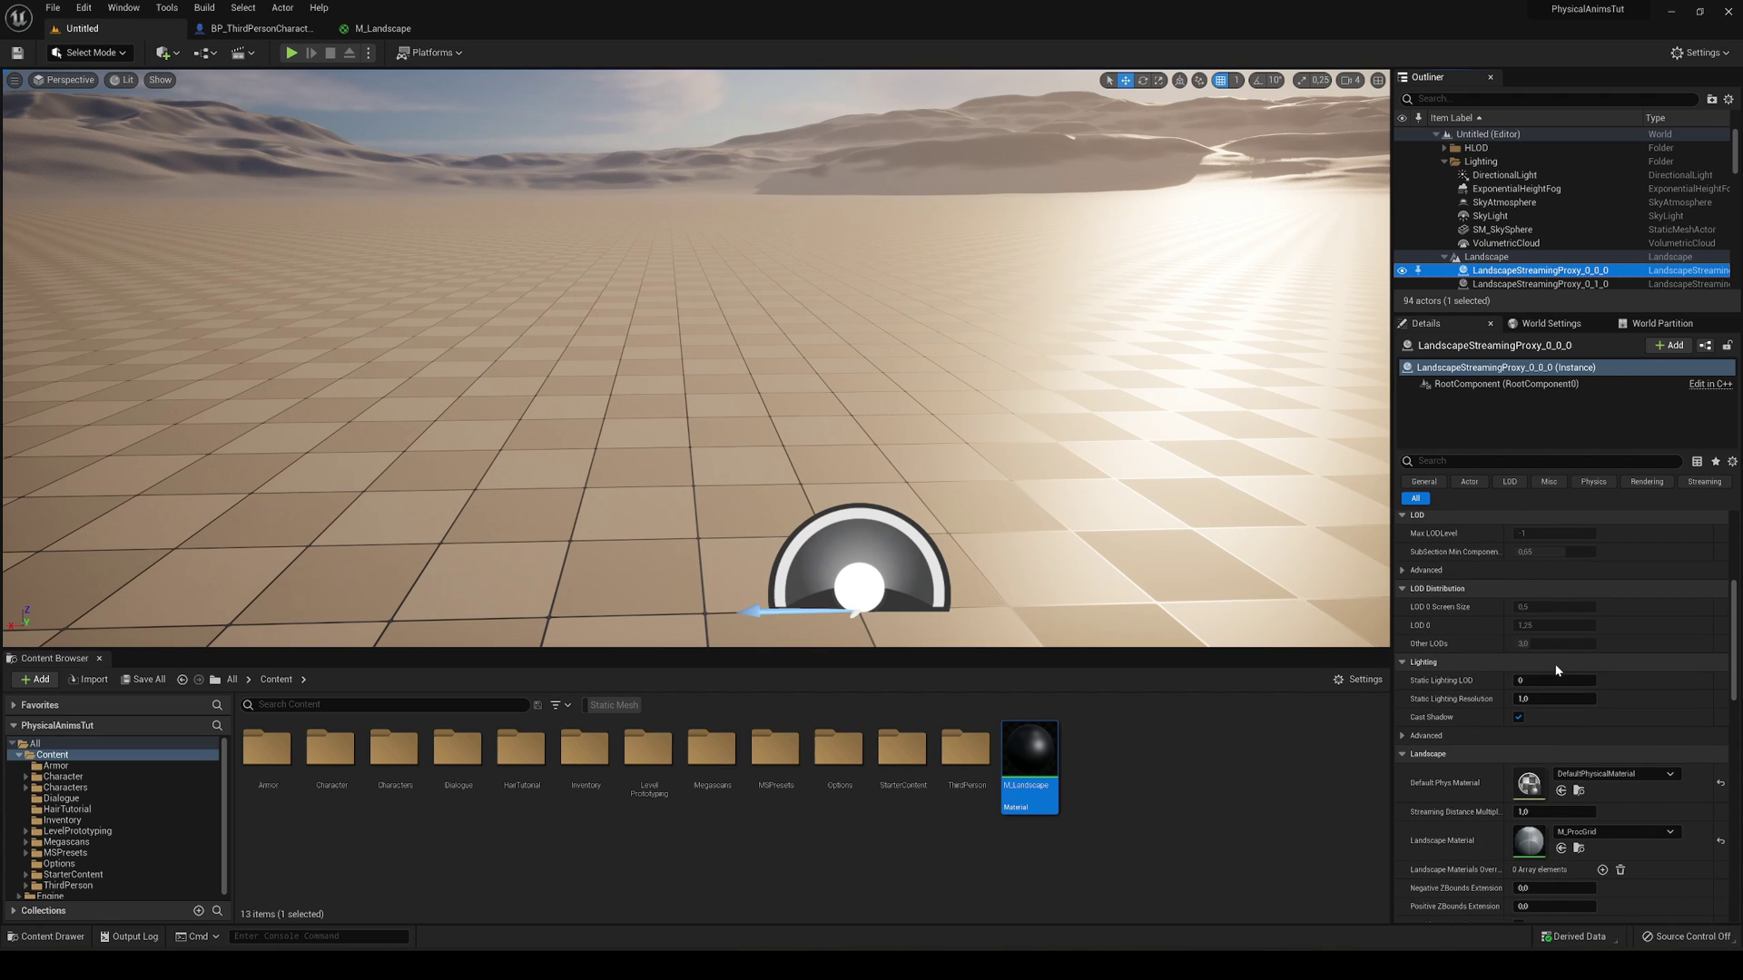
scroll(1558, 670, down, 1)
scroll(1540, 222, down, 10)
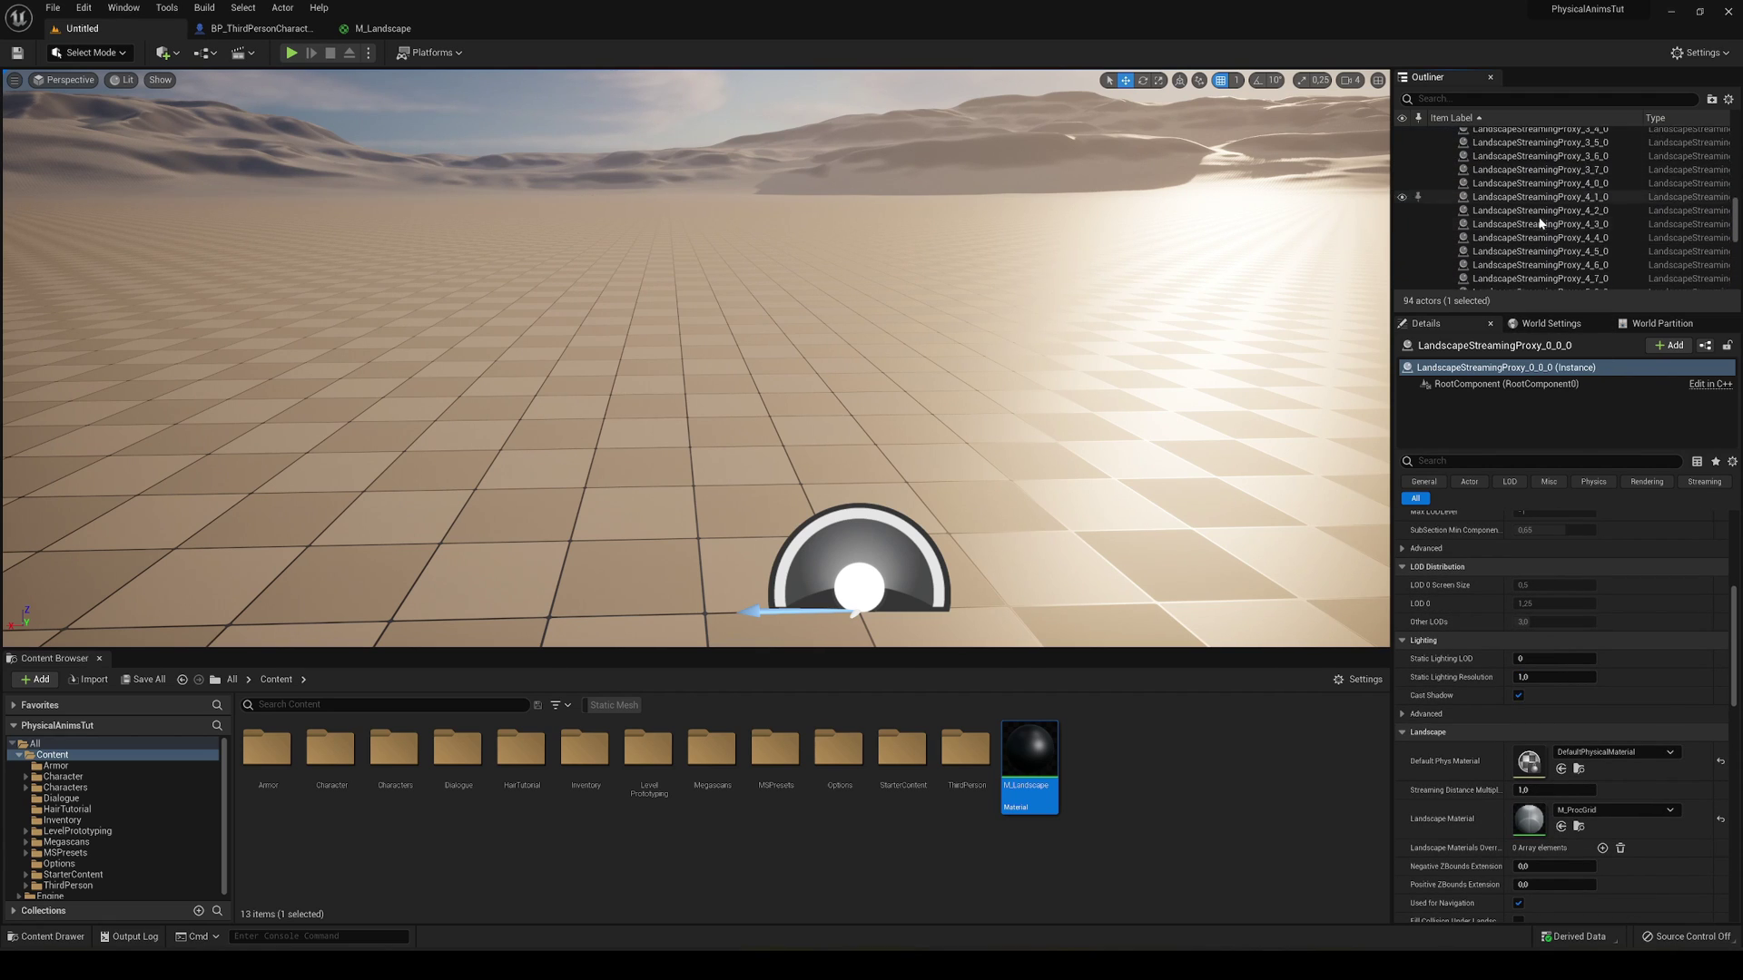
scroll(1541, 222, down, 6)
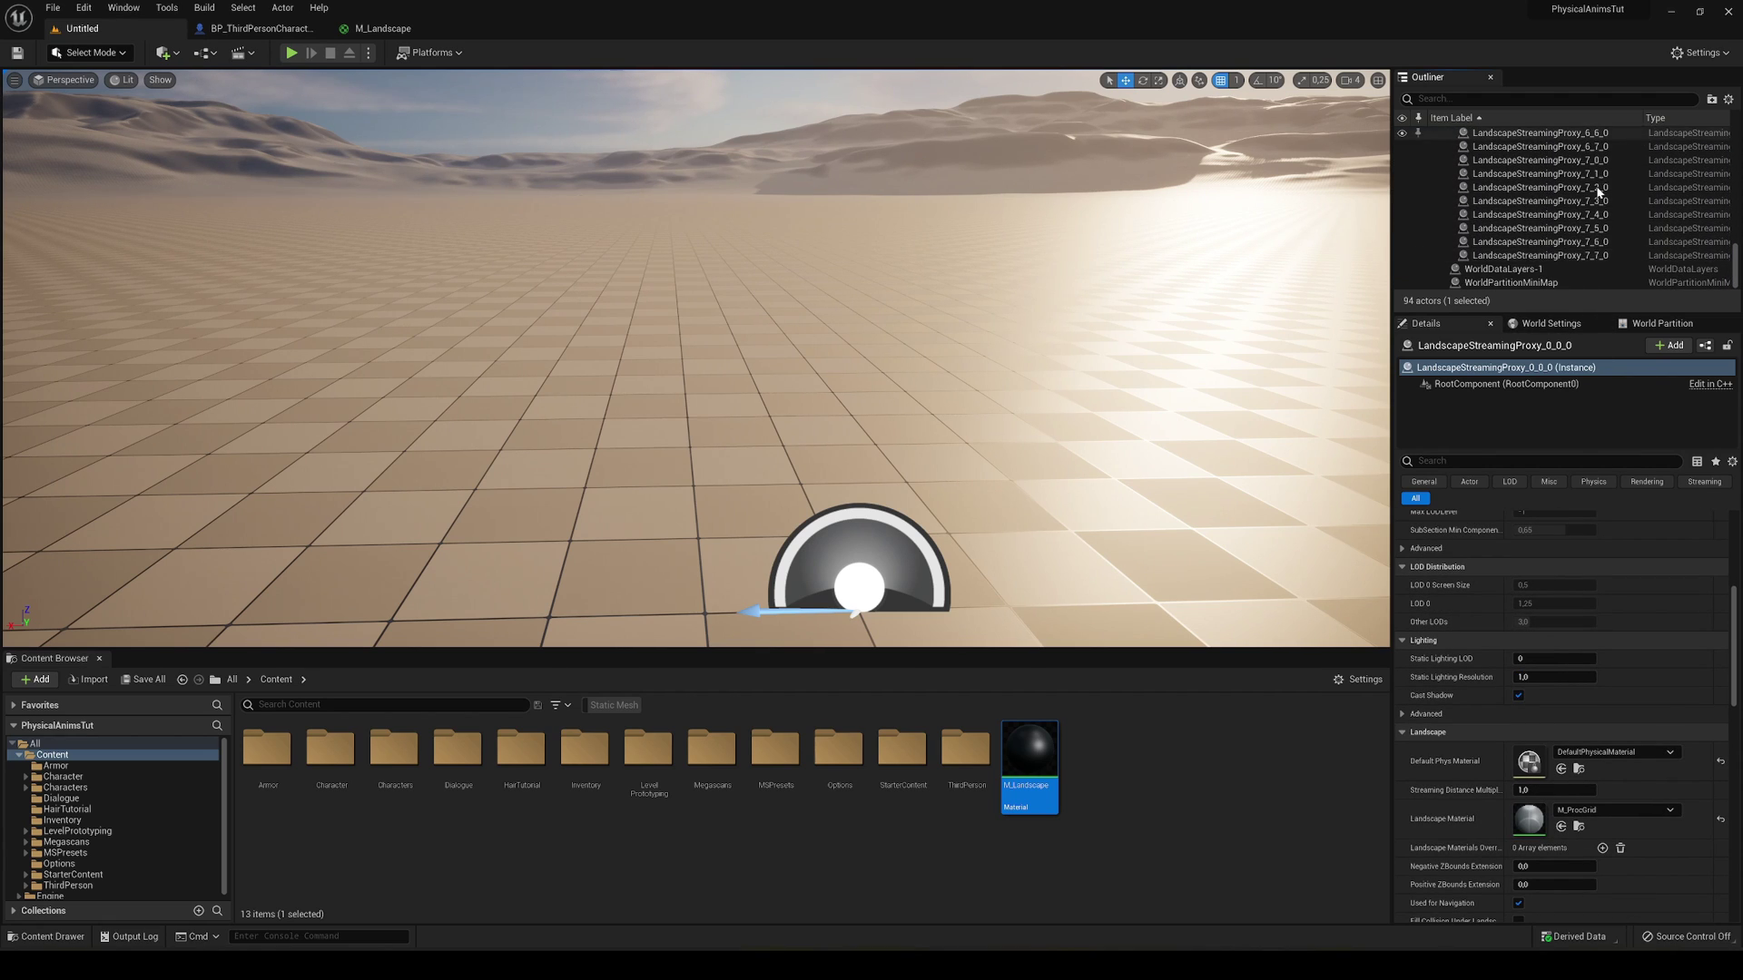
shift+click(1565, 257)
drag(1019, 750, 1532, 578)
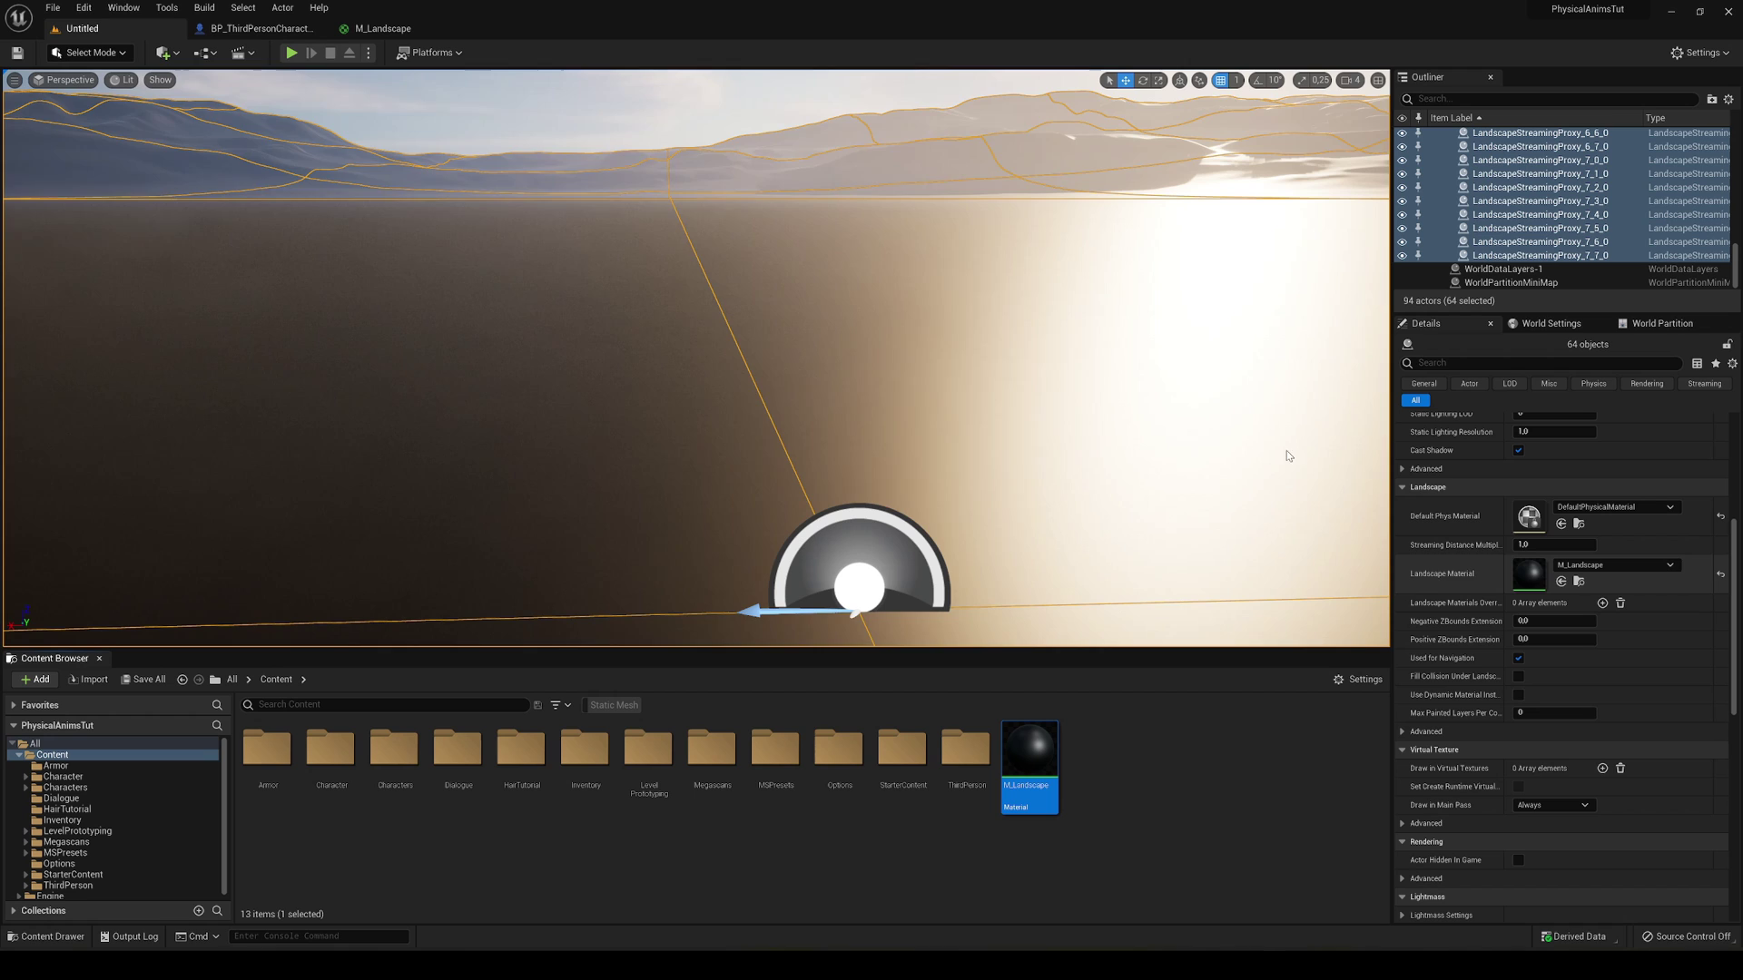
Step: Select only LandscapeStreamingProxy_7_4_0 and examine how the landscape surface looks from several directions
mouse_move(1288, 452)
right_down()
mouse_move(1278, 472)
mouse_move(1276, 446)
right_up()
key(d)
key(s)
click(1512, 217)
key(e)
right_drag(1180, 363, 1126, 308)
key(w)
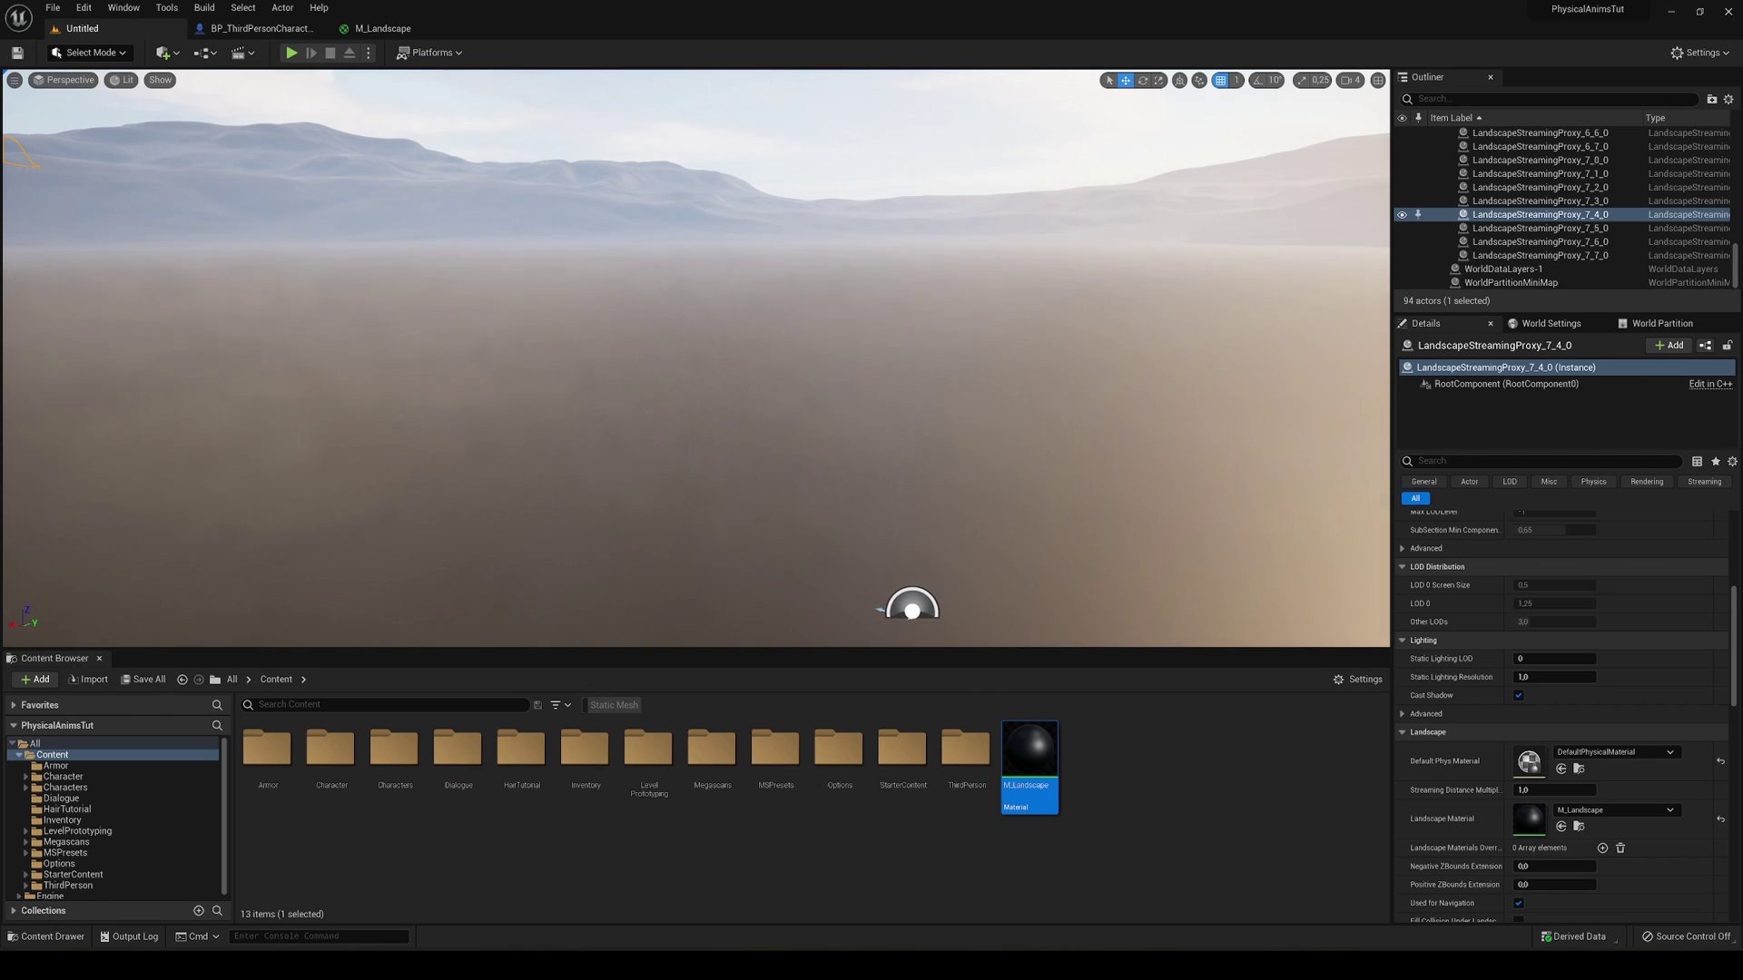
scroll(1499, 198, up, 2)
scroll(1499, 198, up, 5)
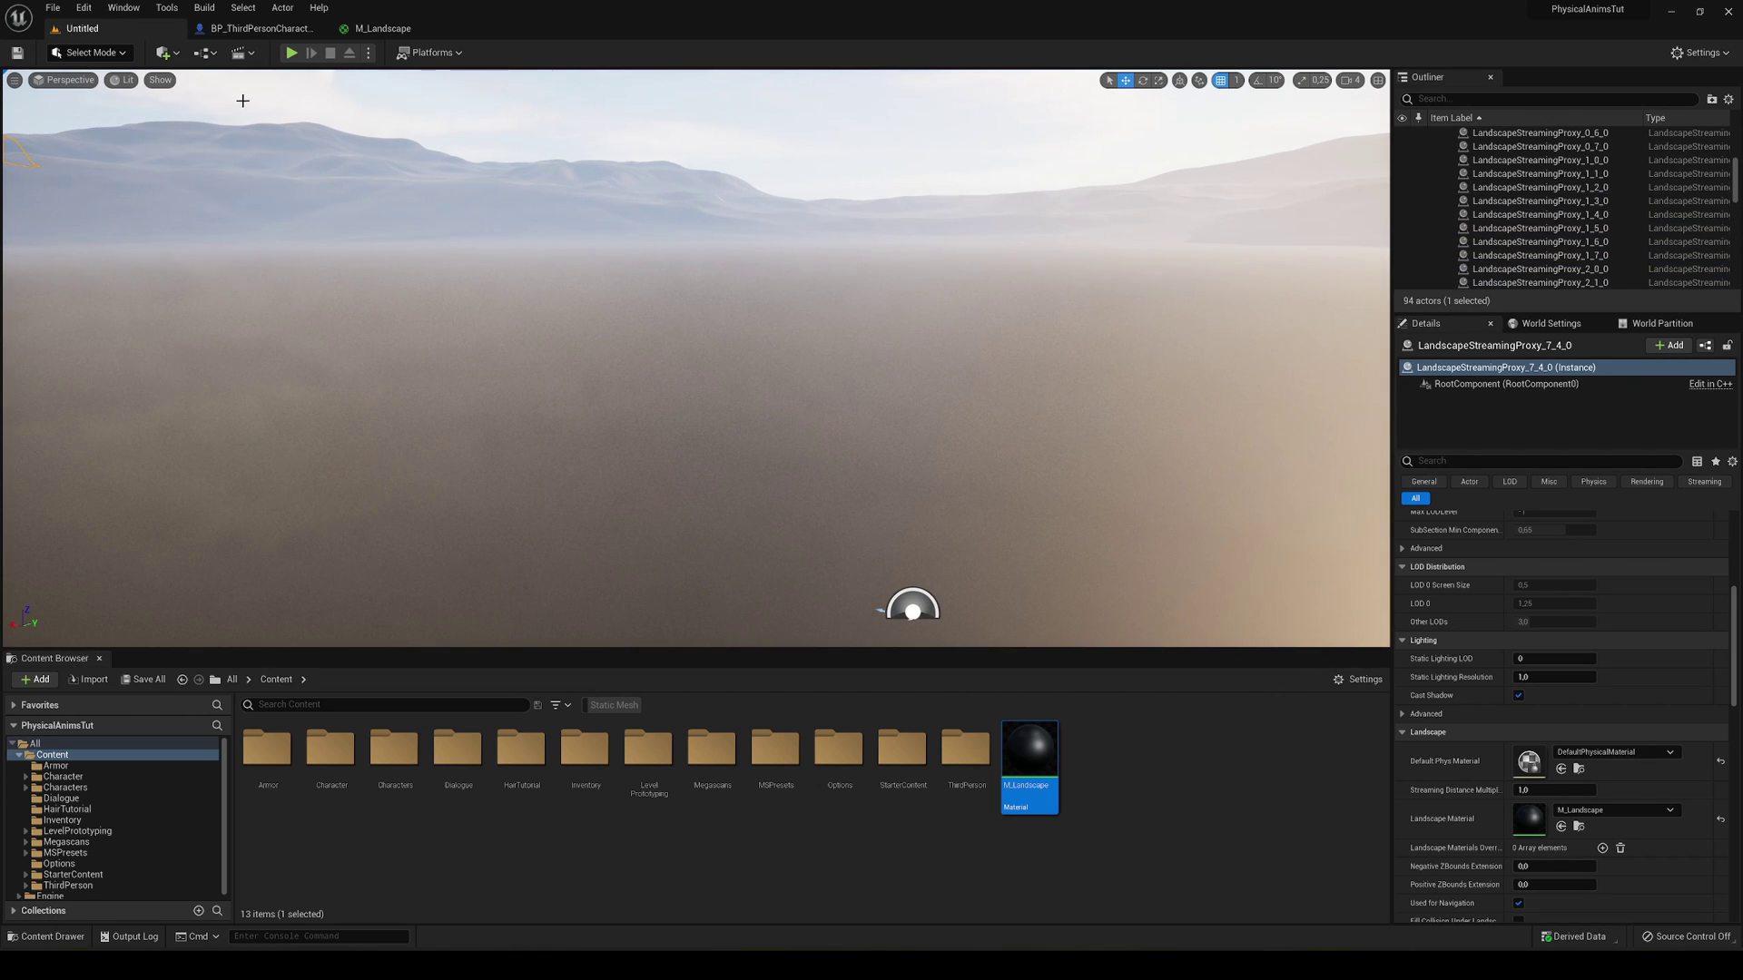
Step: Enter landscape painting and create a weight-blended layer info for the Grass layer, saved as Grass_LayerInfo in Untitled_2_sharedassets
click(91, 52)
click(100, 89)
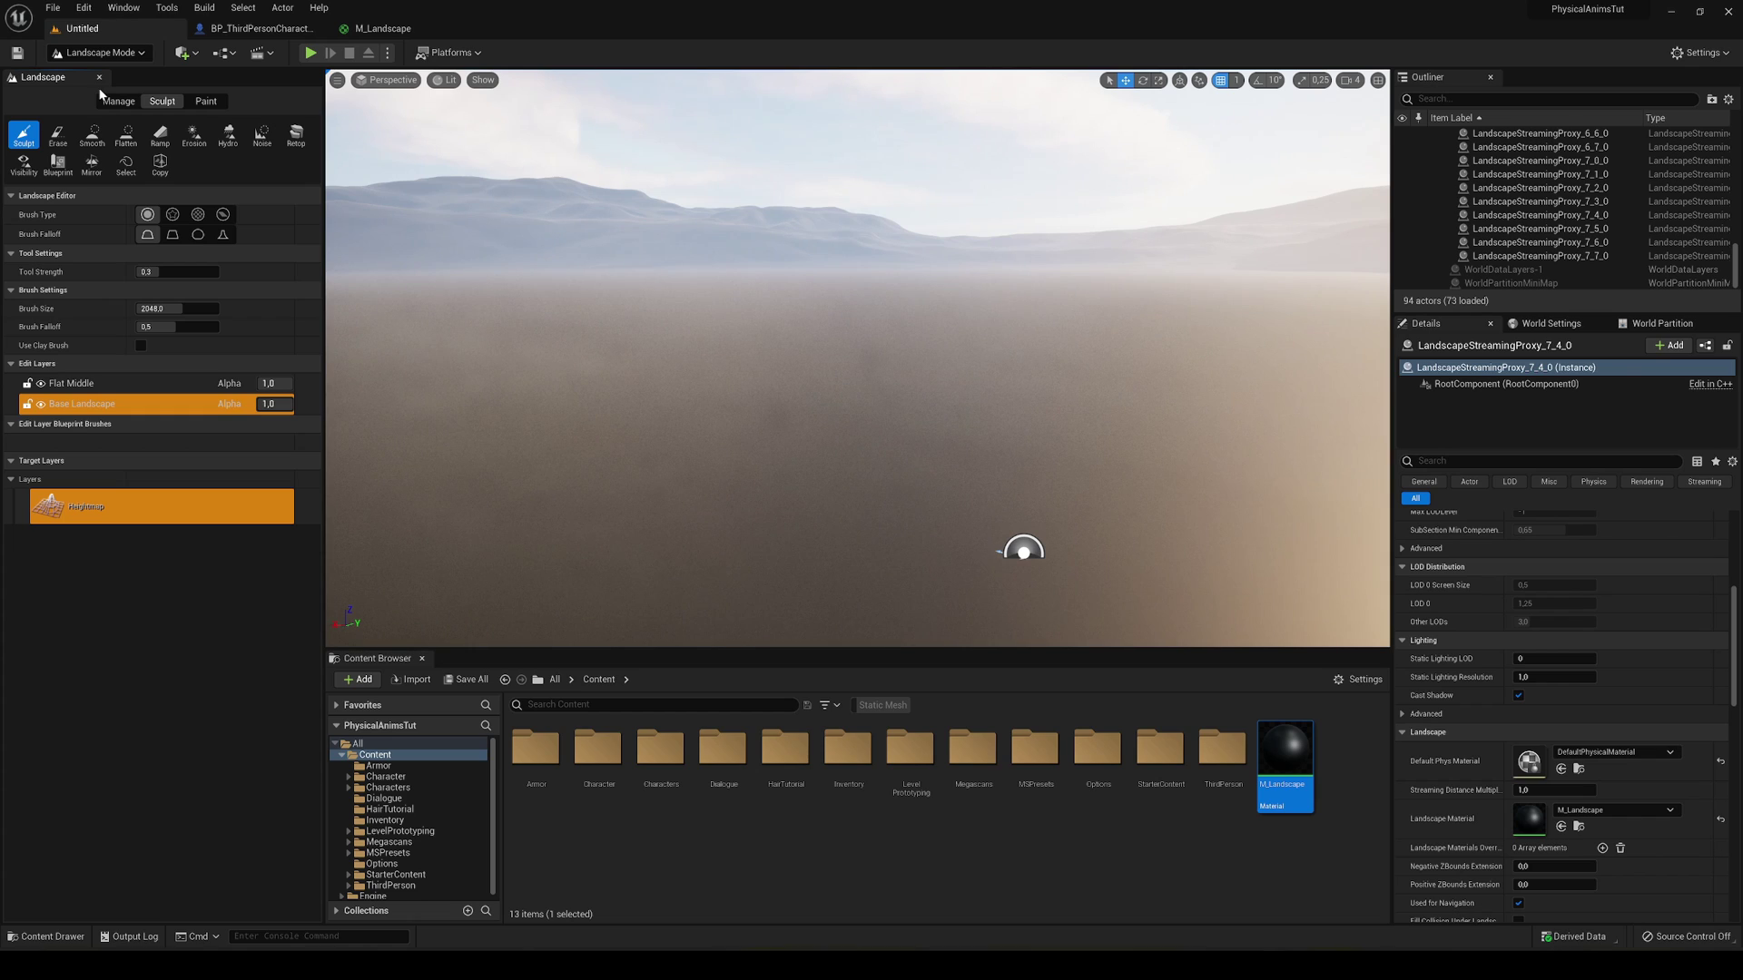
click(208, 102)
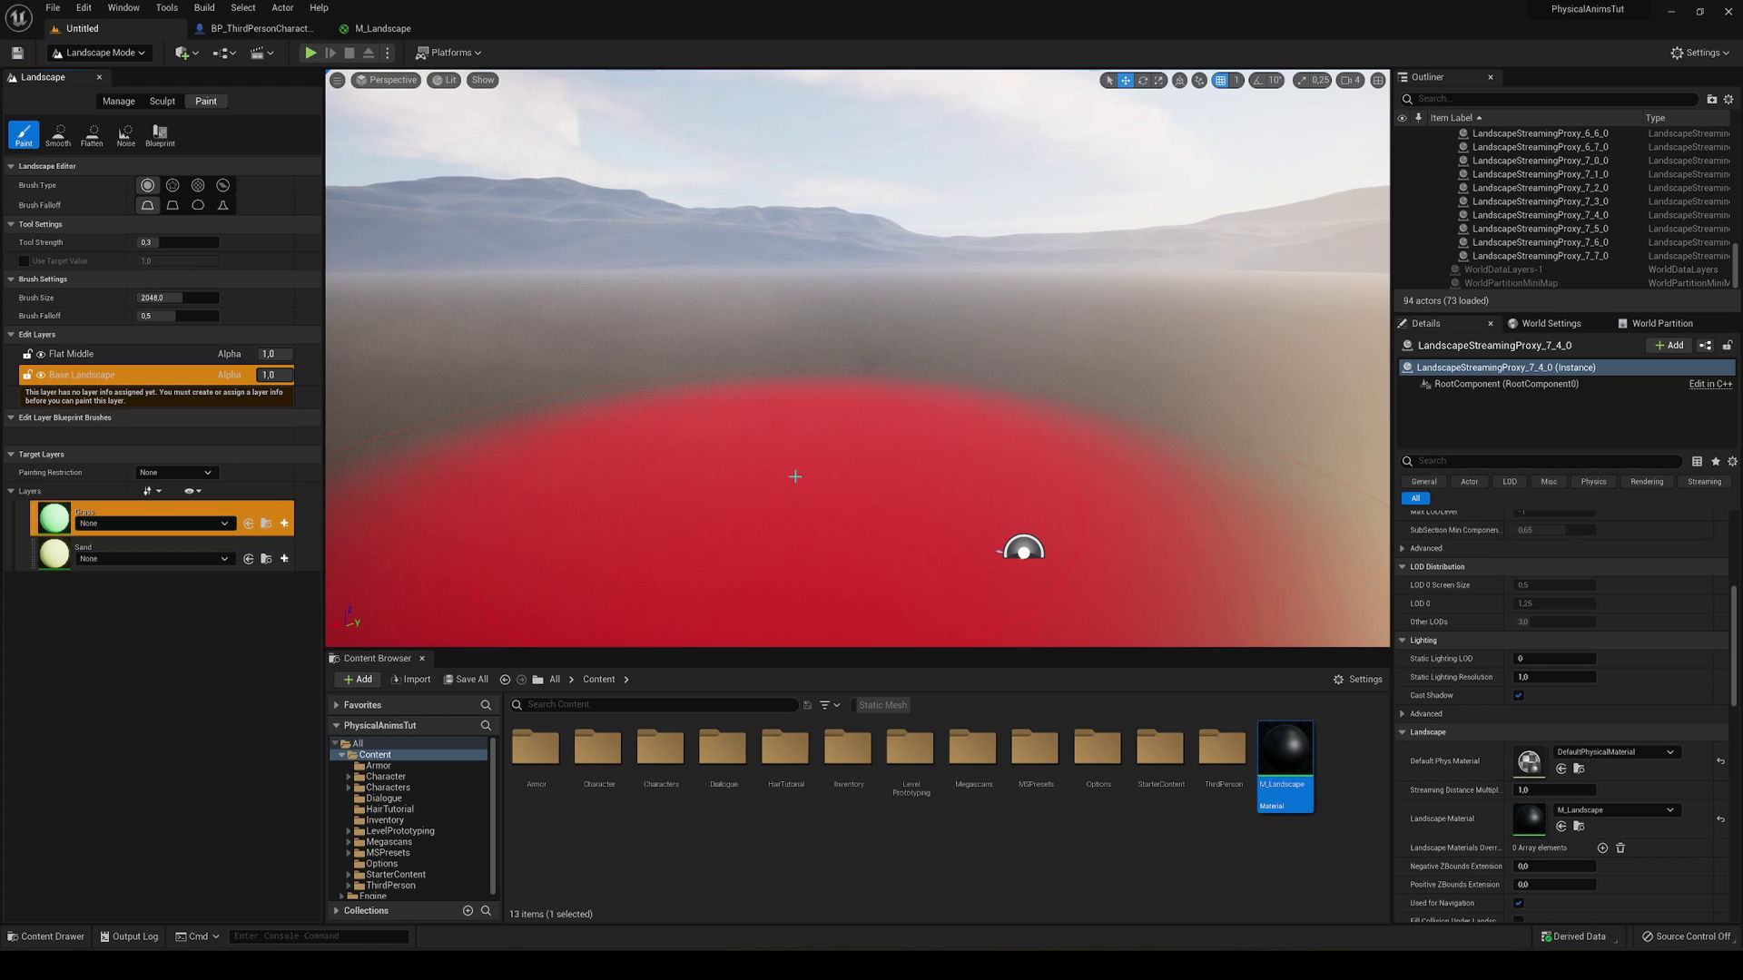
click(285, 522)
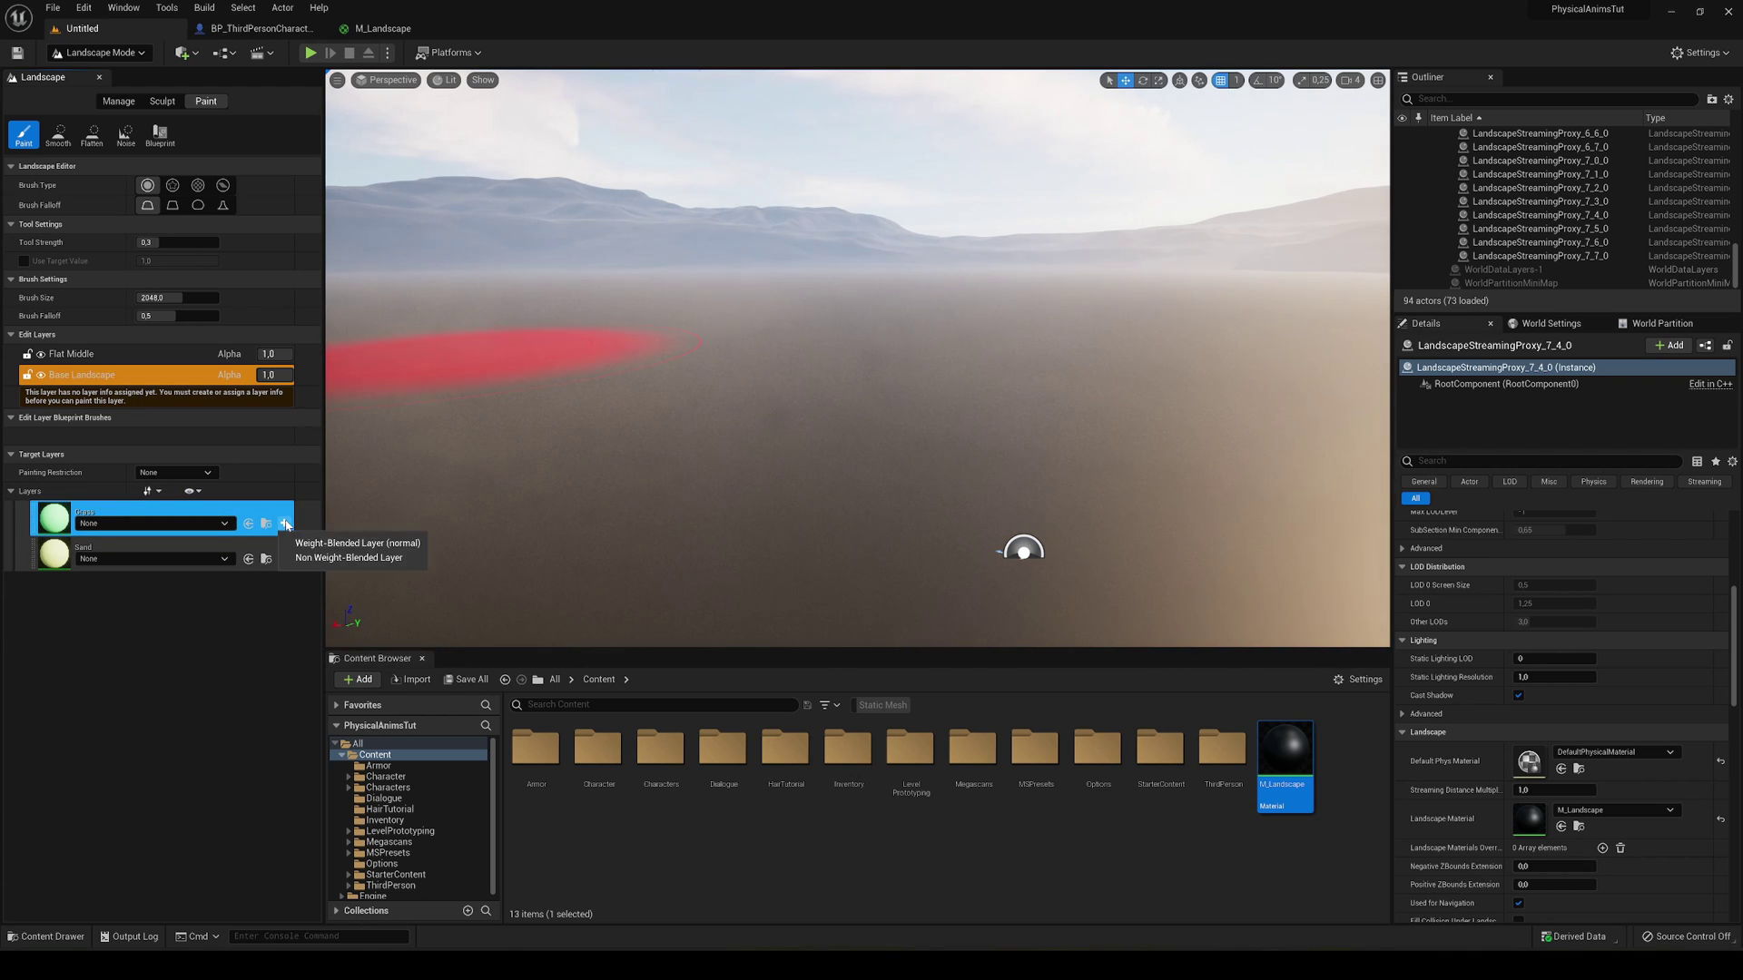
click(355, 543)
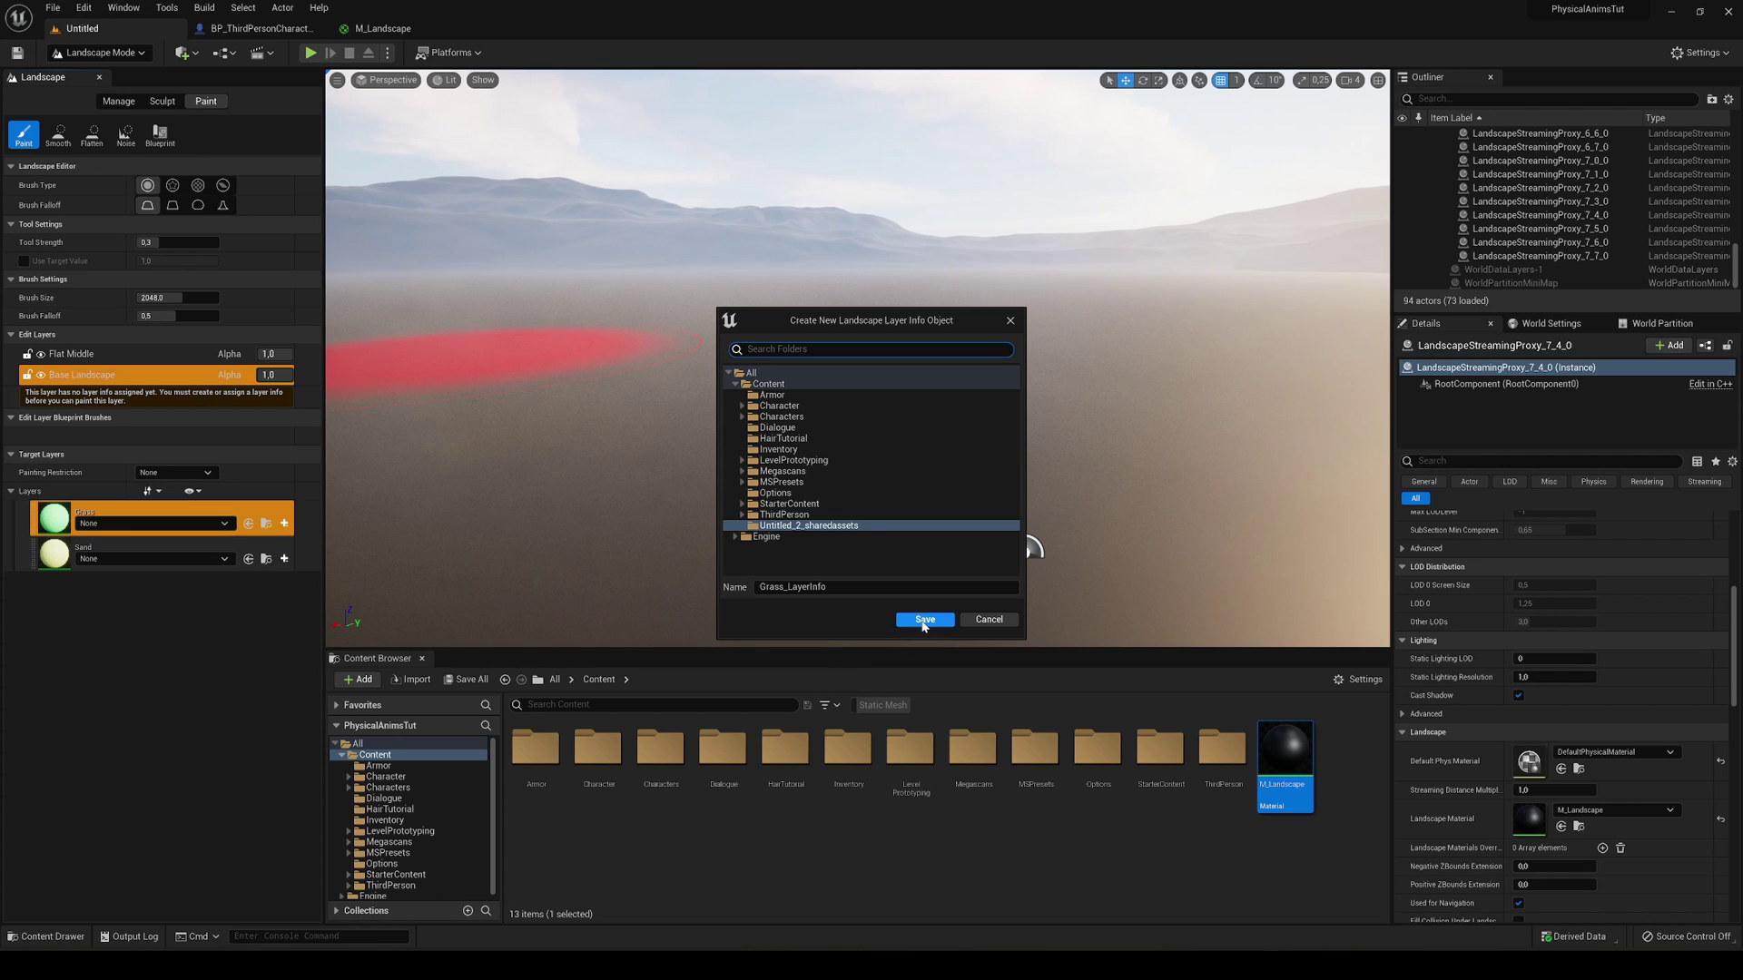
click(923, 621)
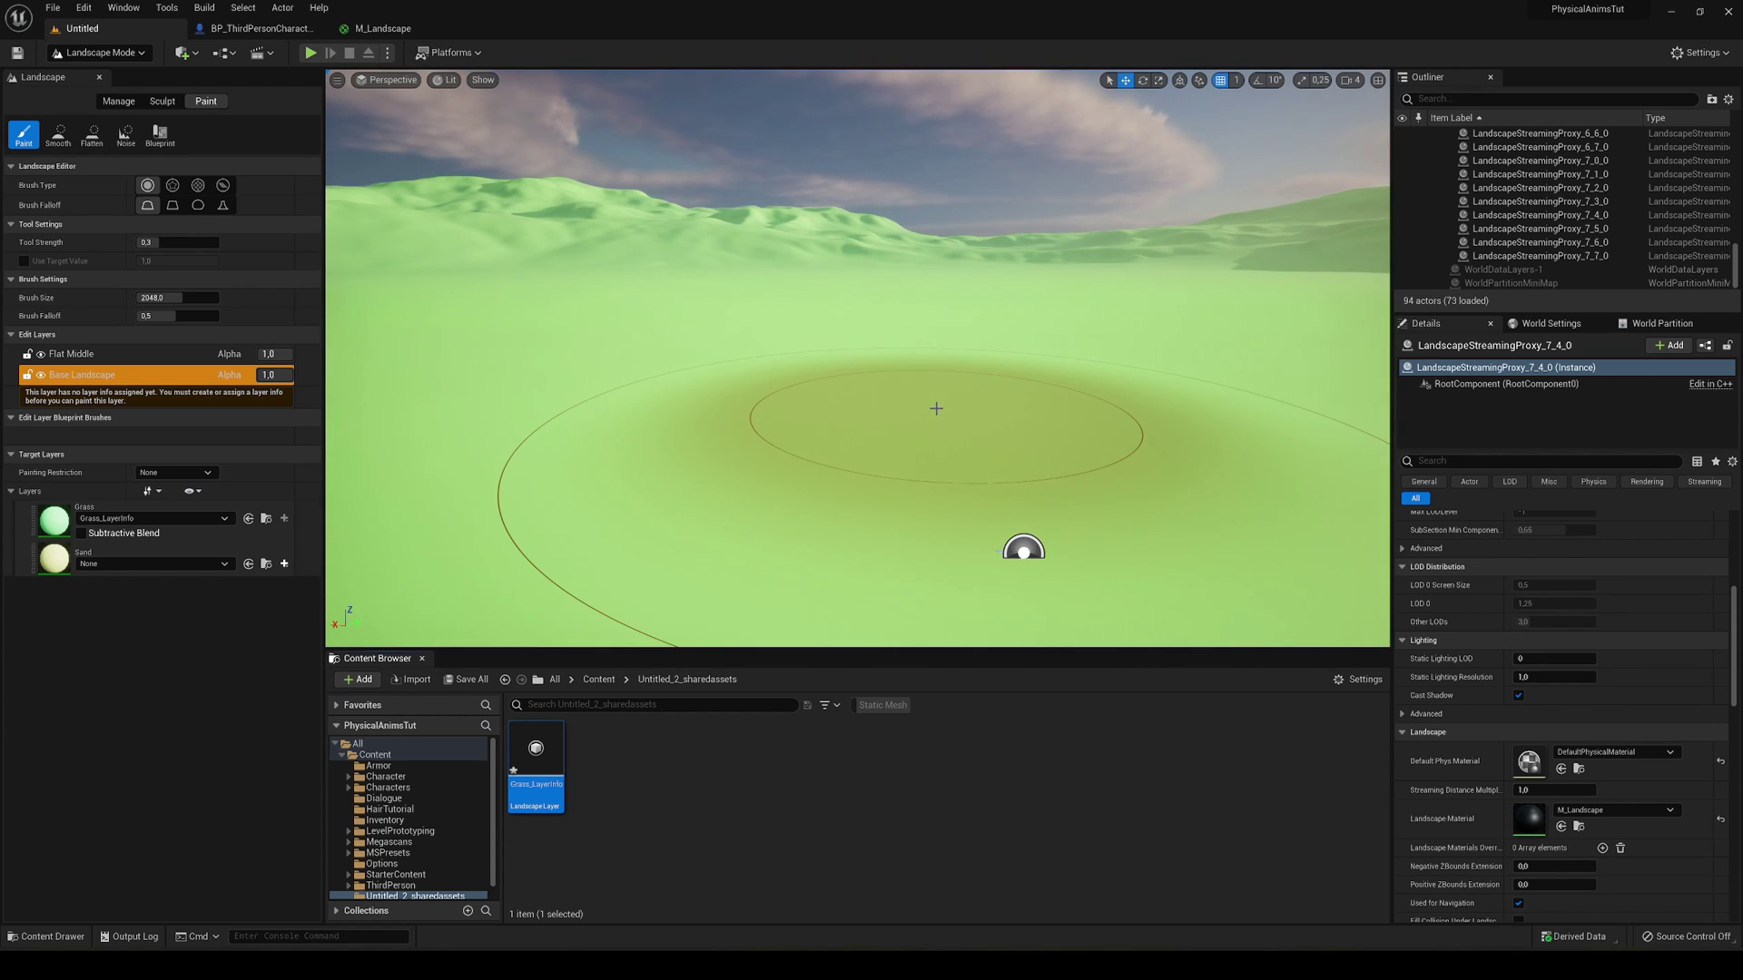
Step: Create a weight-blended layer info for the Sand layer, saved as Sand_LayerInfo in Untitled_2_sharedassets
click(284, 565)
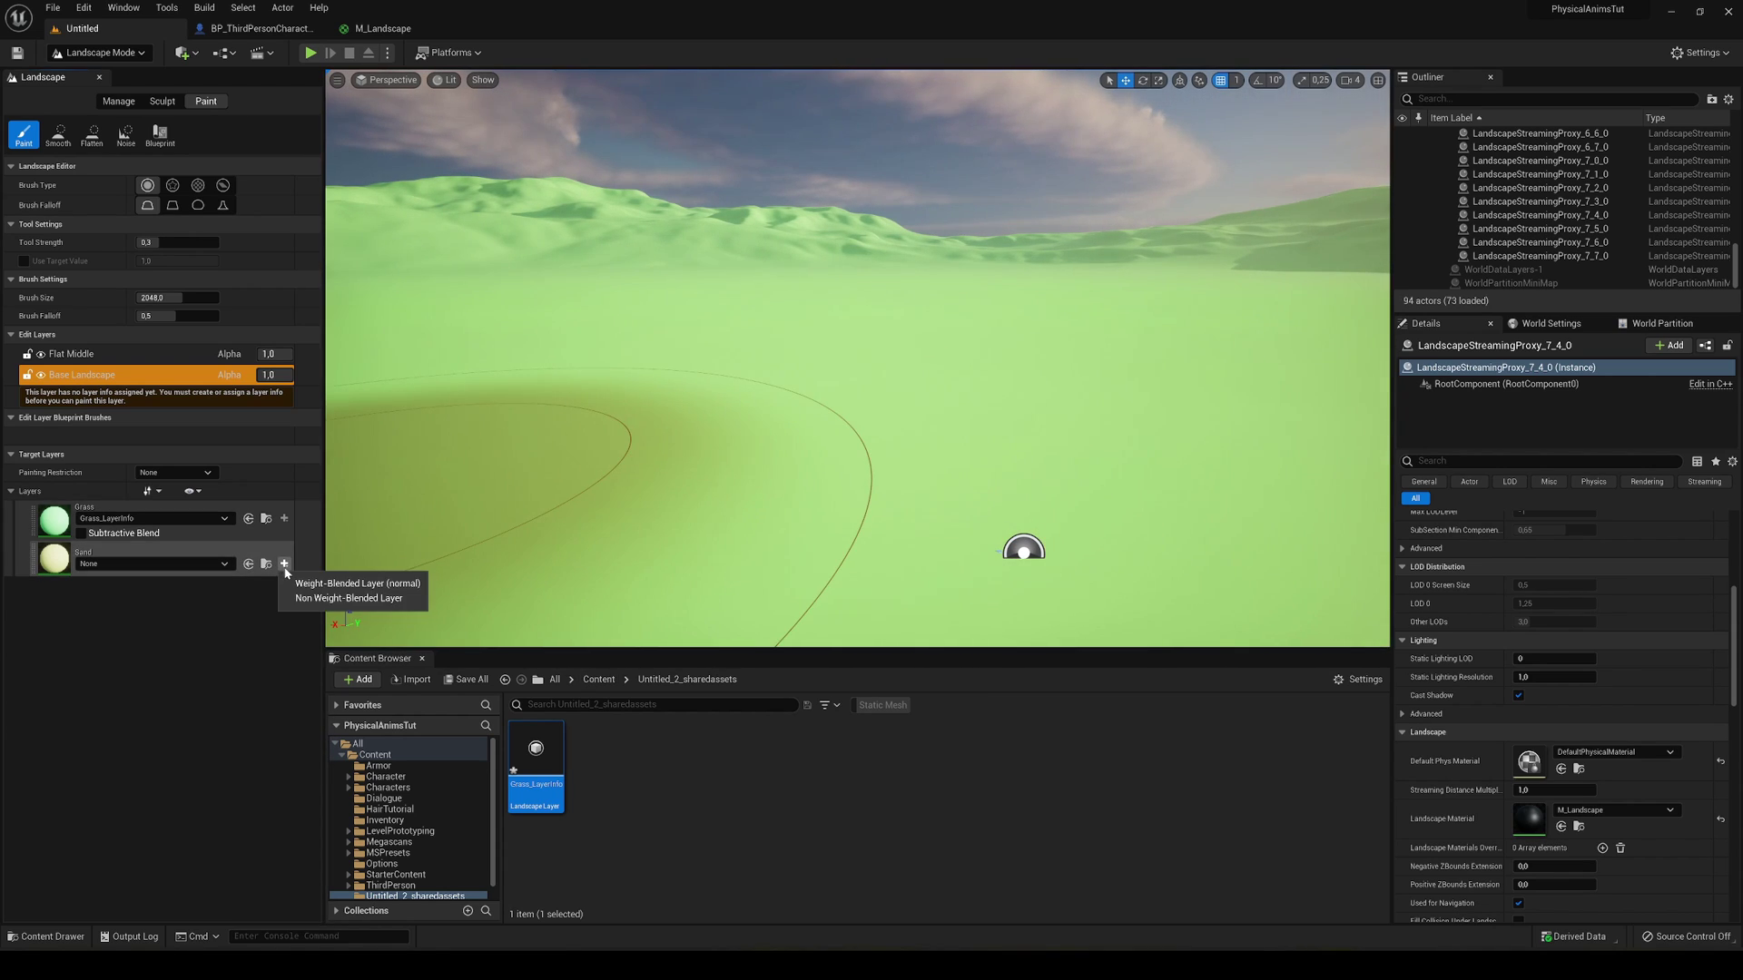
click(336, 583)
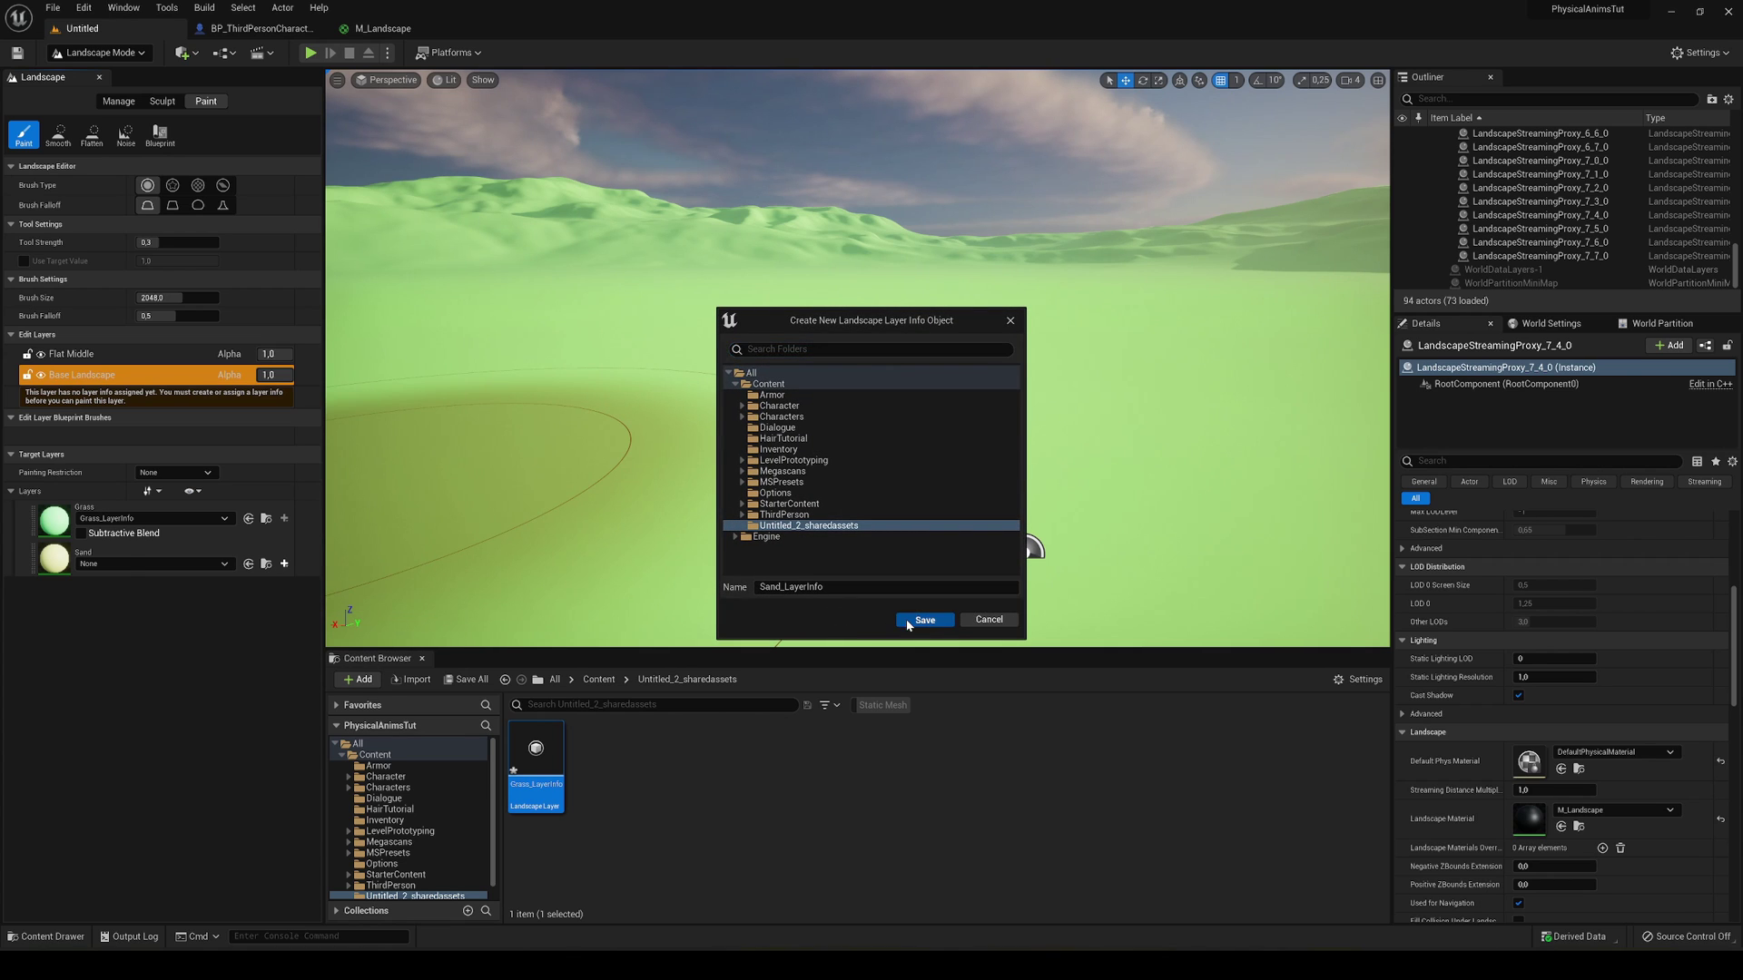
click(924, 620)
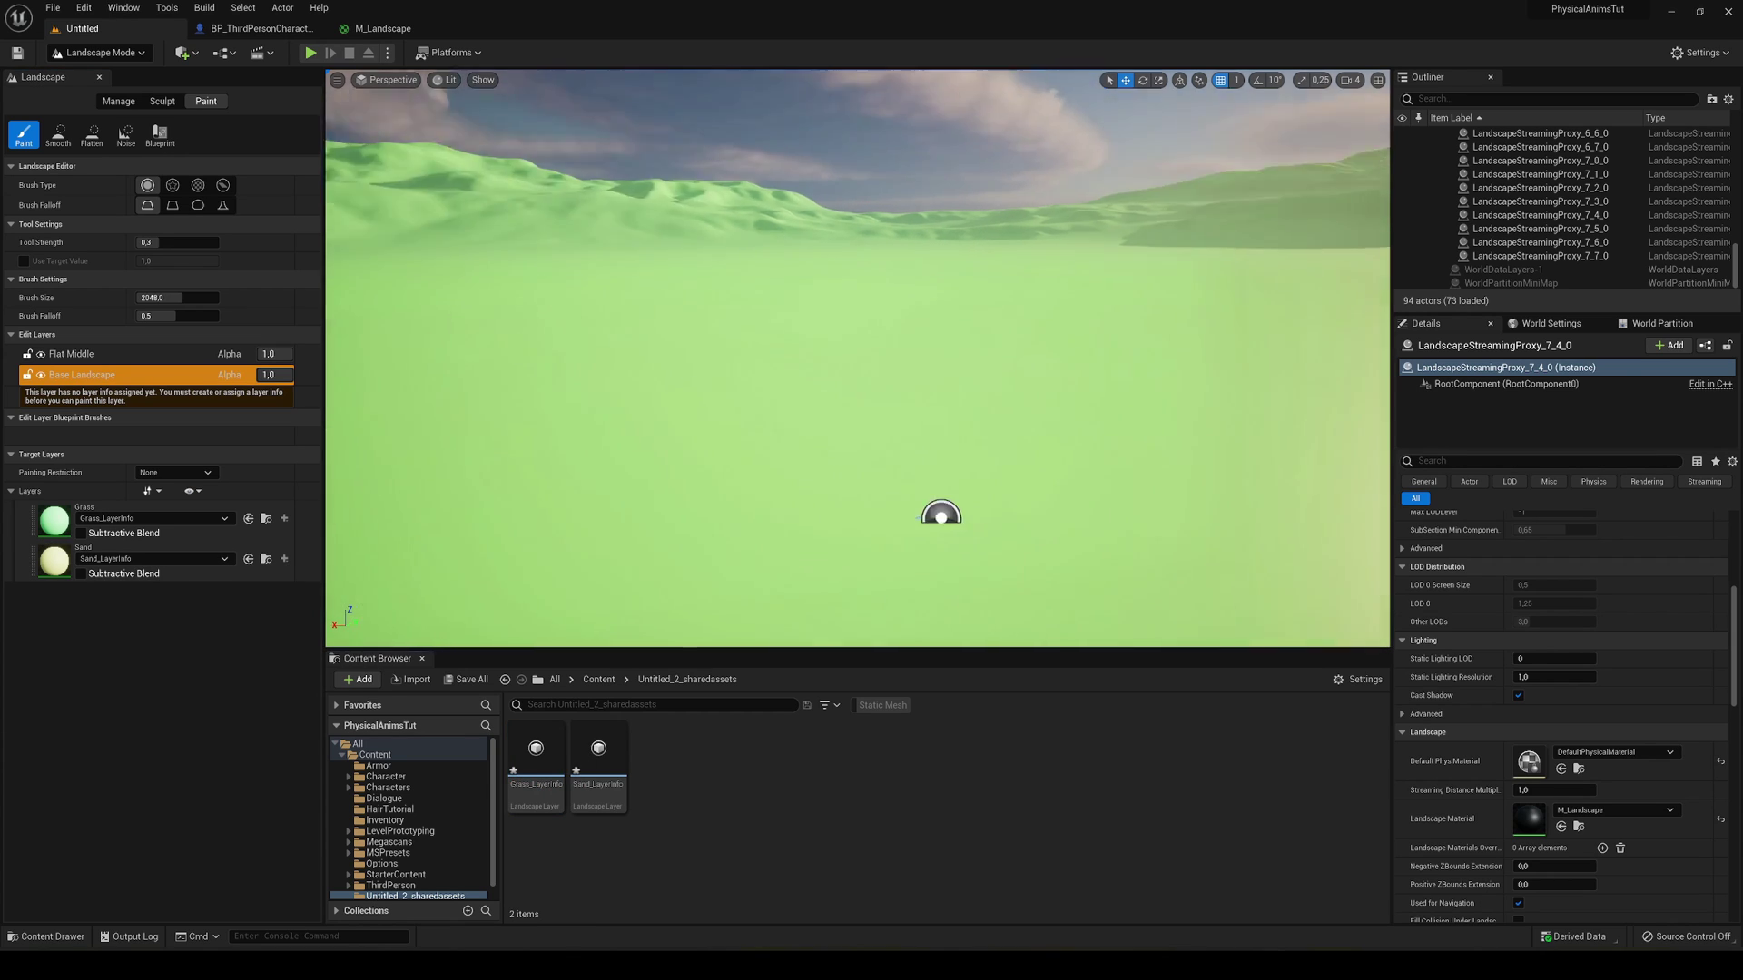
Step: Paint a large patch of the Sand layer across the flat middle area of the landscape
click(54, 549)
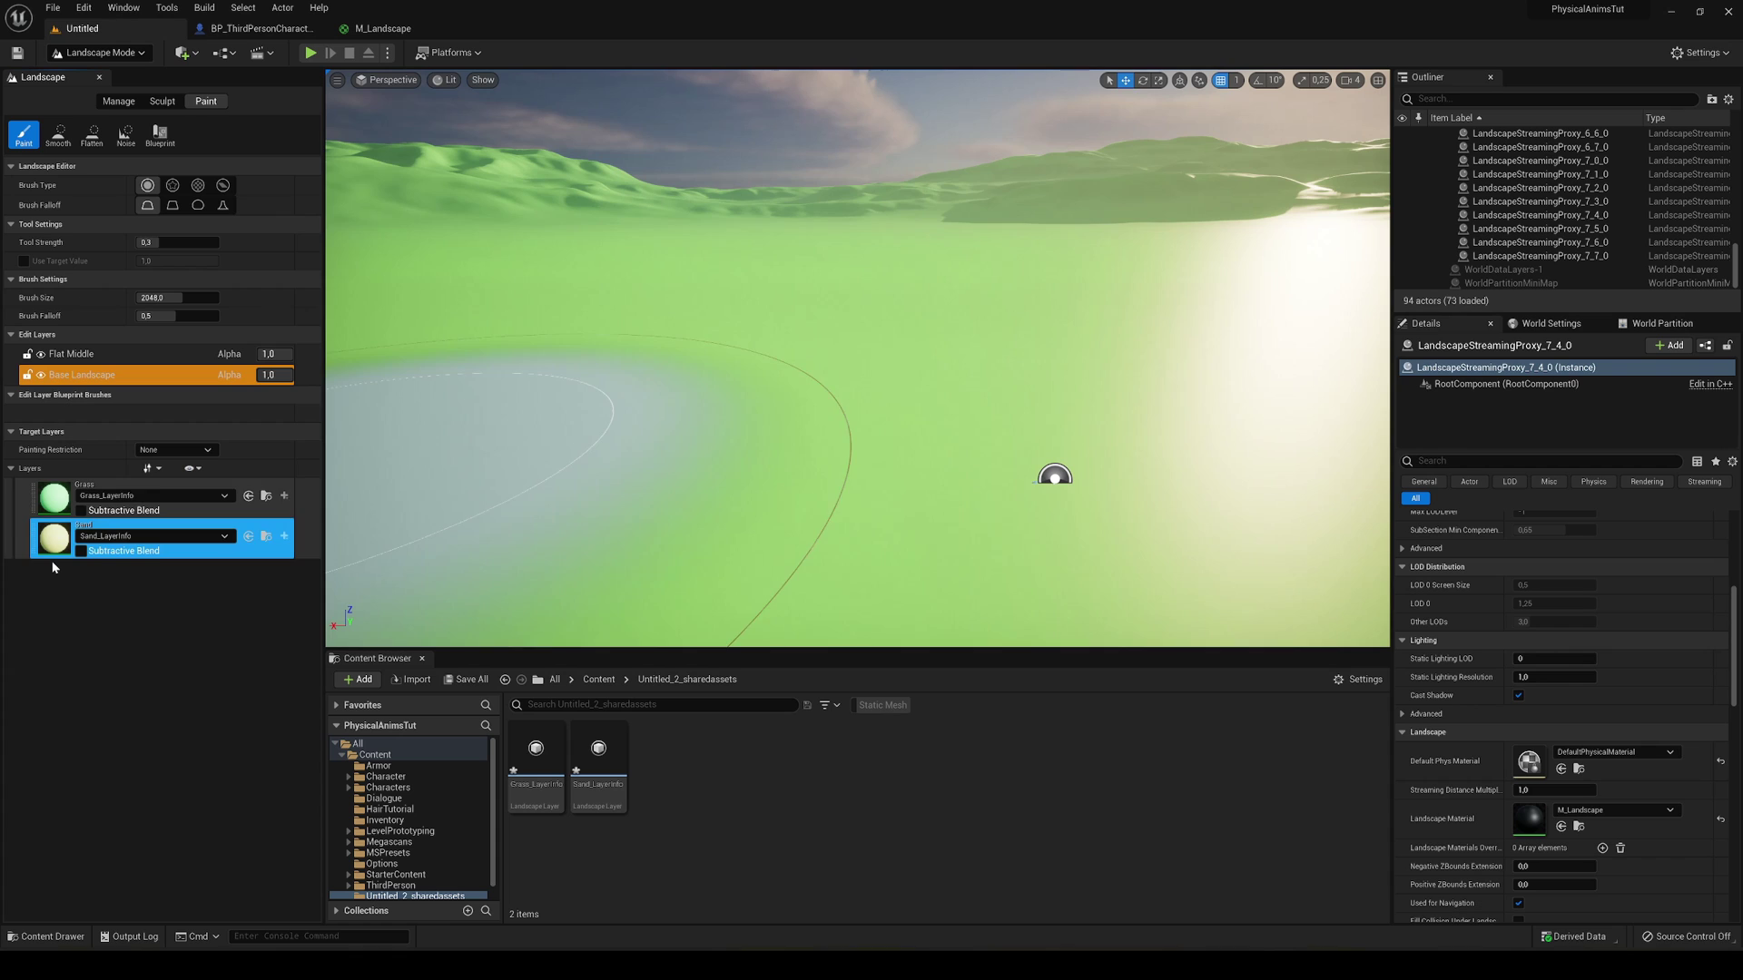
right_drag(852, 373, 849, 407)
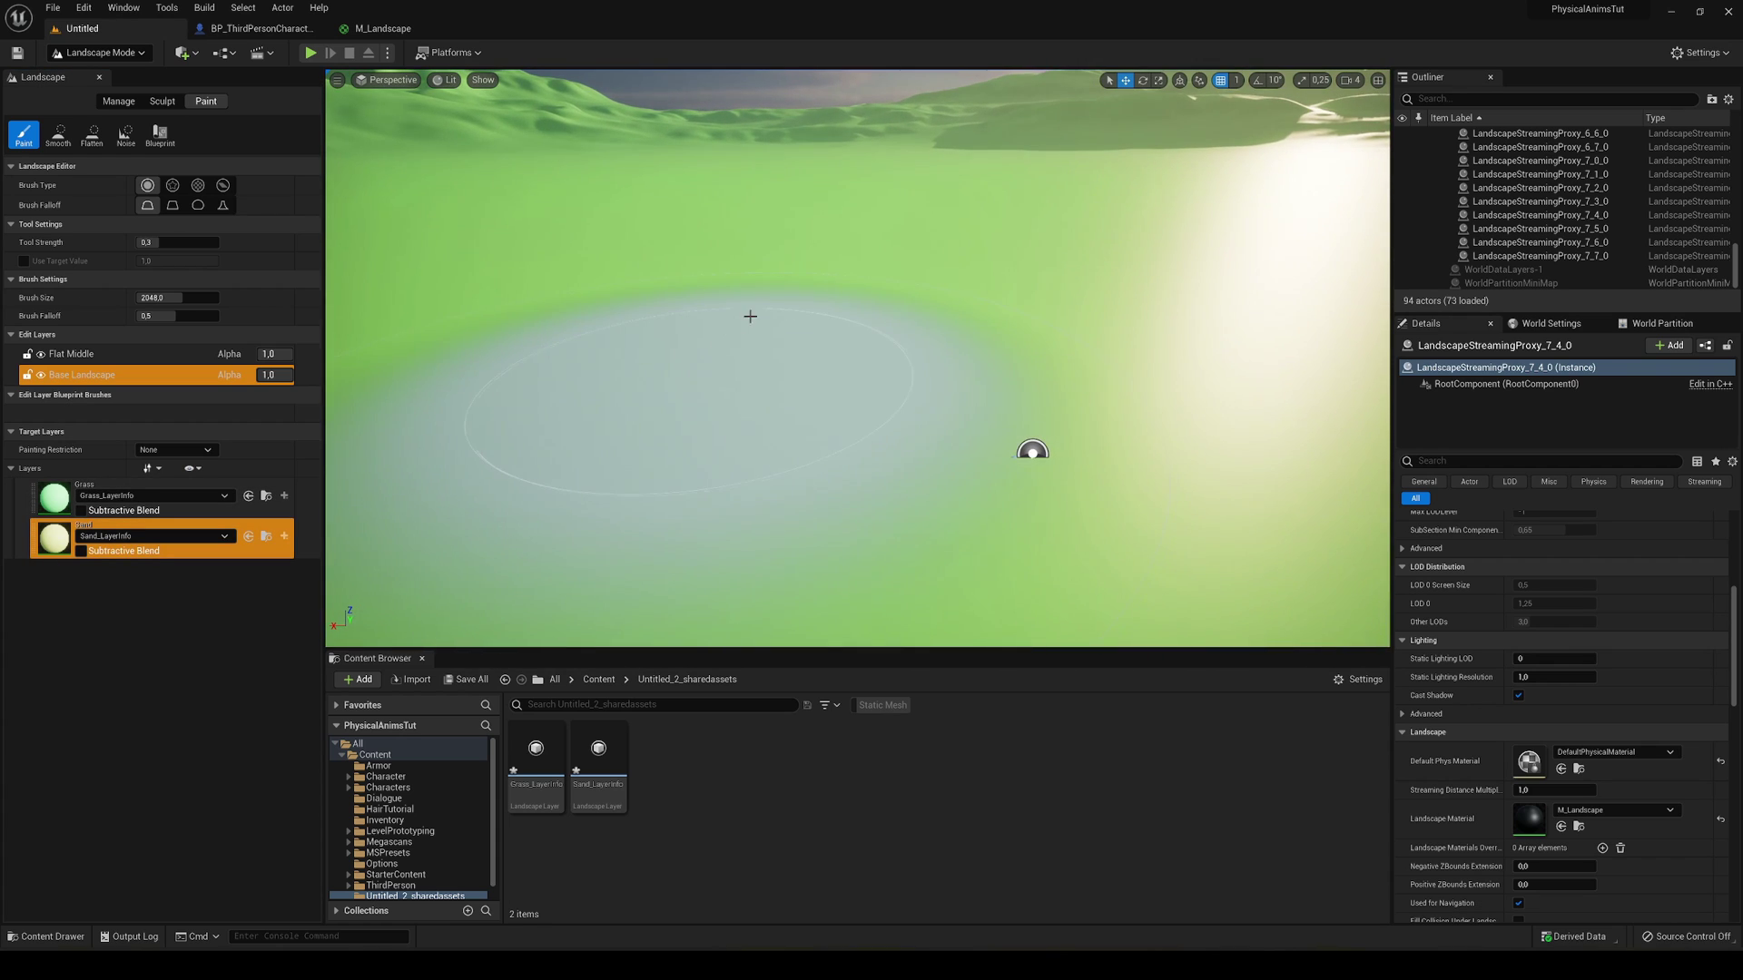
mouse_move(750, 315)
mouse_down()
mouse_move(841, 281)
mouse_move(1063, 300)
mouse_move(1121, 323)
mouse_move(1059, 313)
mouse_move(727, 431)
mouse_move(934, 444)
mouse_move(945, 272)
mouse_move(984, 289)
mouse_up()
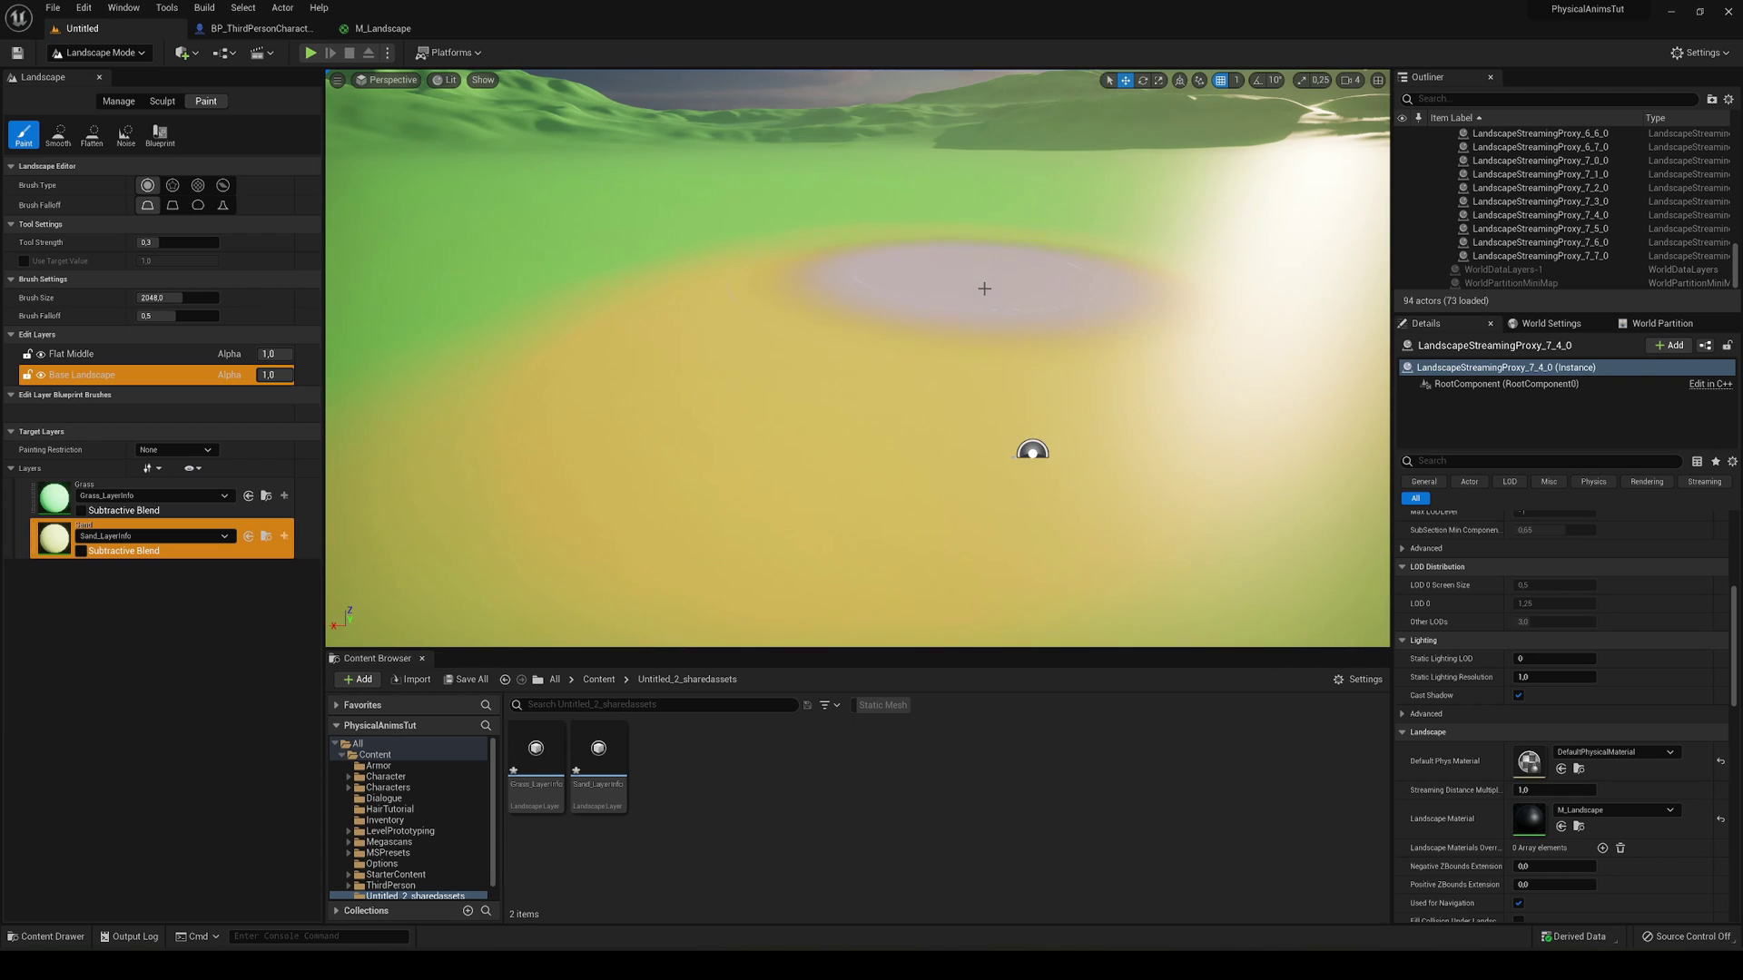
right_drag(984, 289, 996, 243)
Step: Paint the Grass layer back over part of the far edge of the sand patch
click(205, 510)
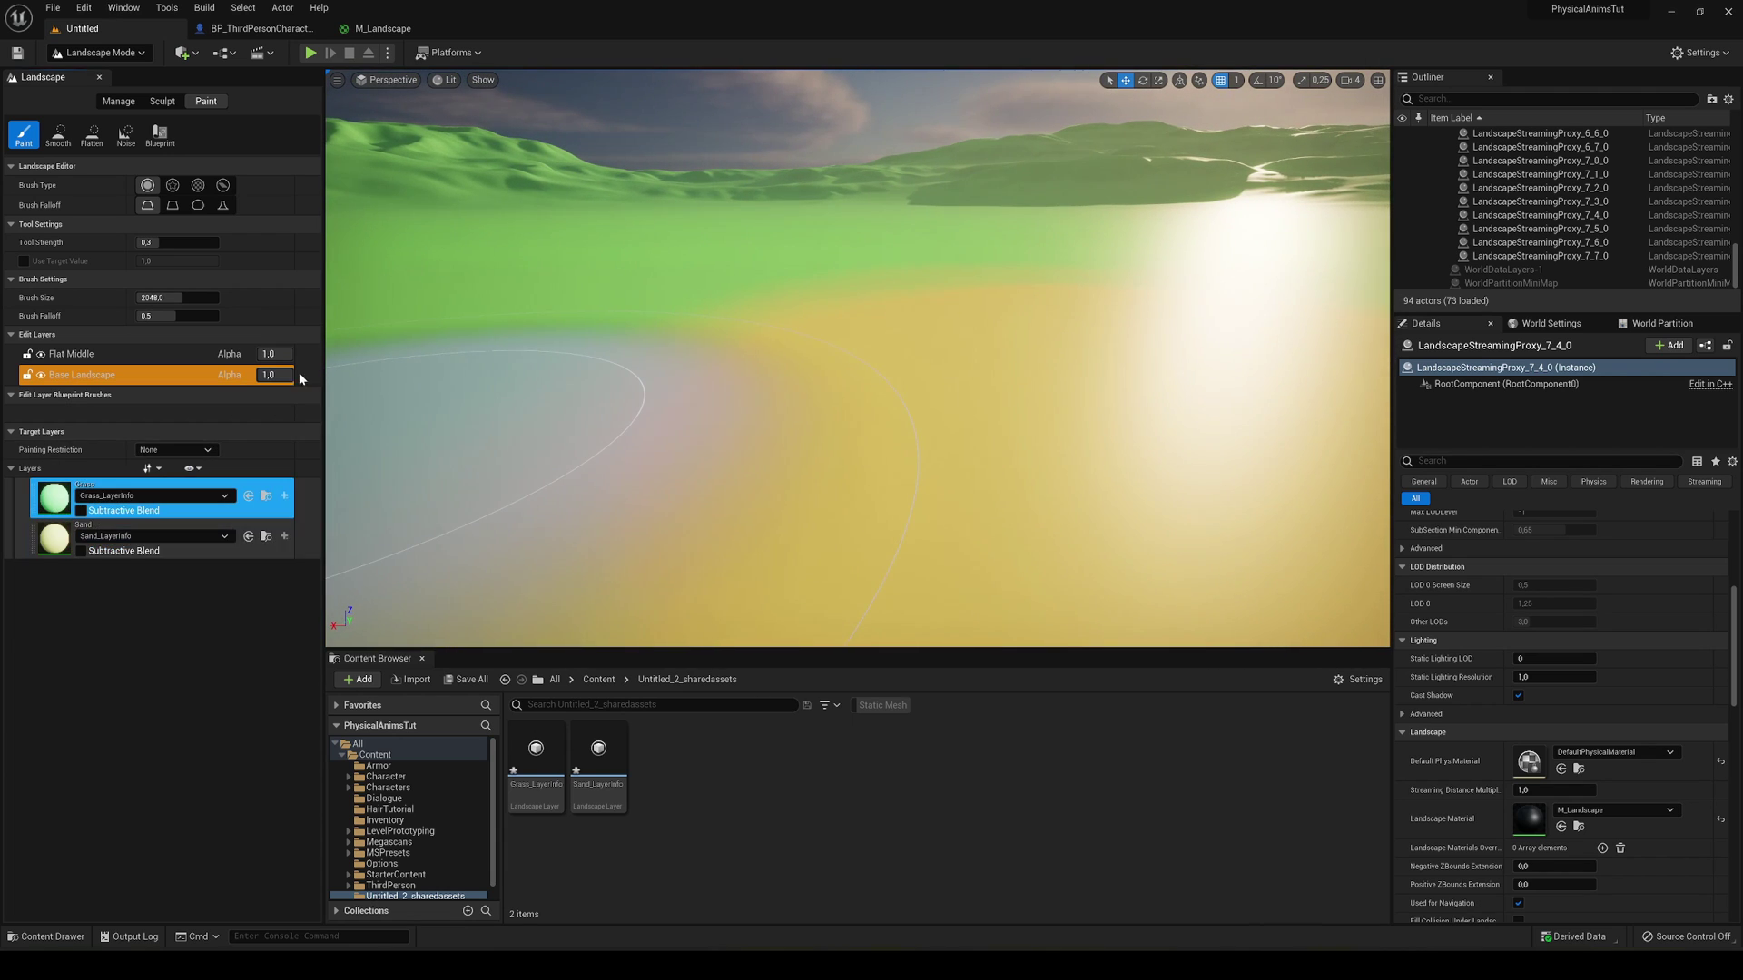
drag(833, 257, 895, 277)
right_drag(895, 277, 990, 279)
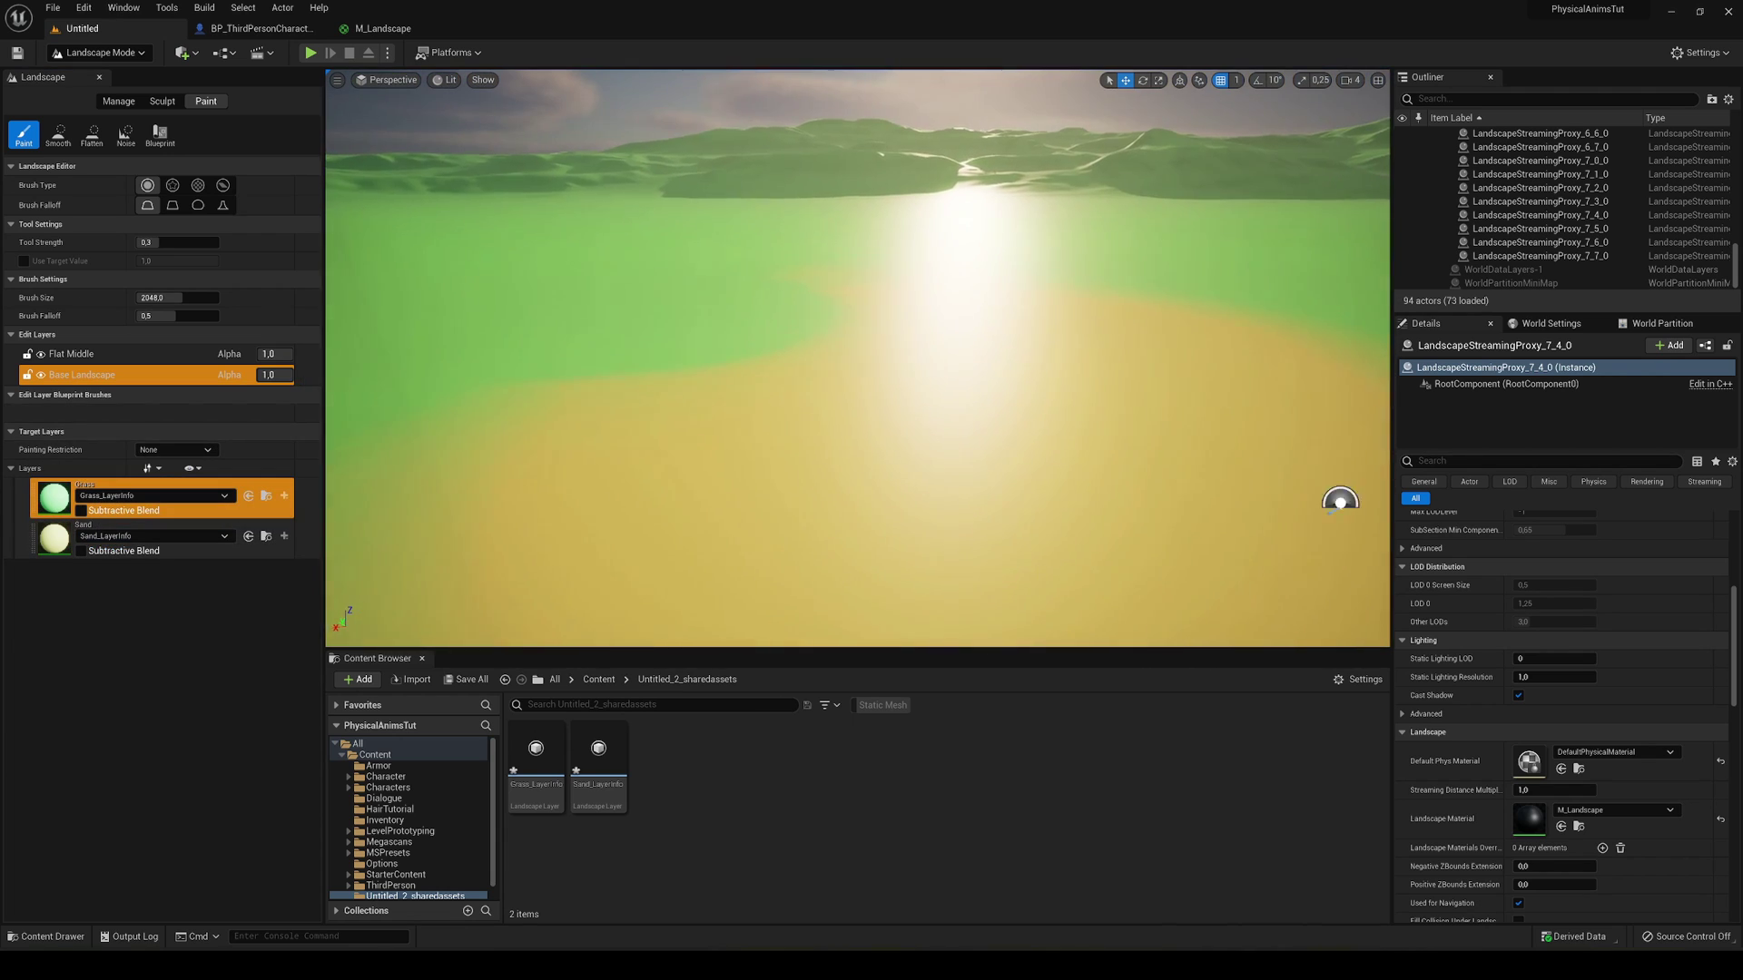
mouse_move(1340, 500)
right_down()
mouse_move(1292, 370)
mouse_move(1077, 335)
mouse_move(986, 356)
mouse_move(607, 342)
mouse_move(836, 385)
mouse_move(754, 385)
right_up()
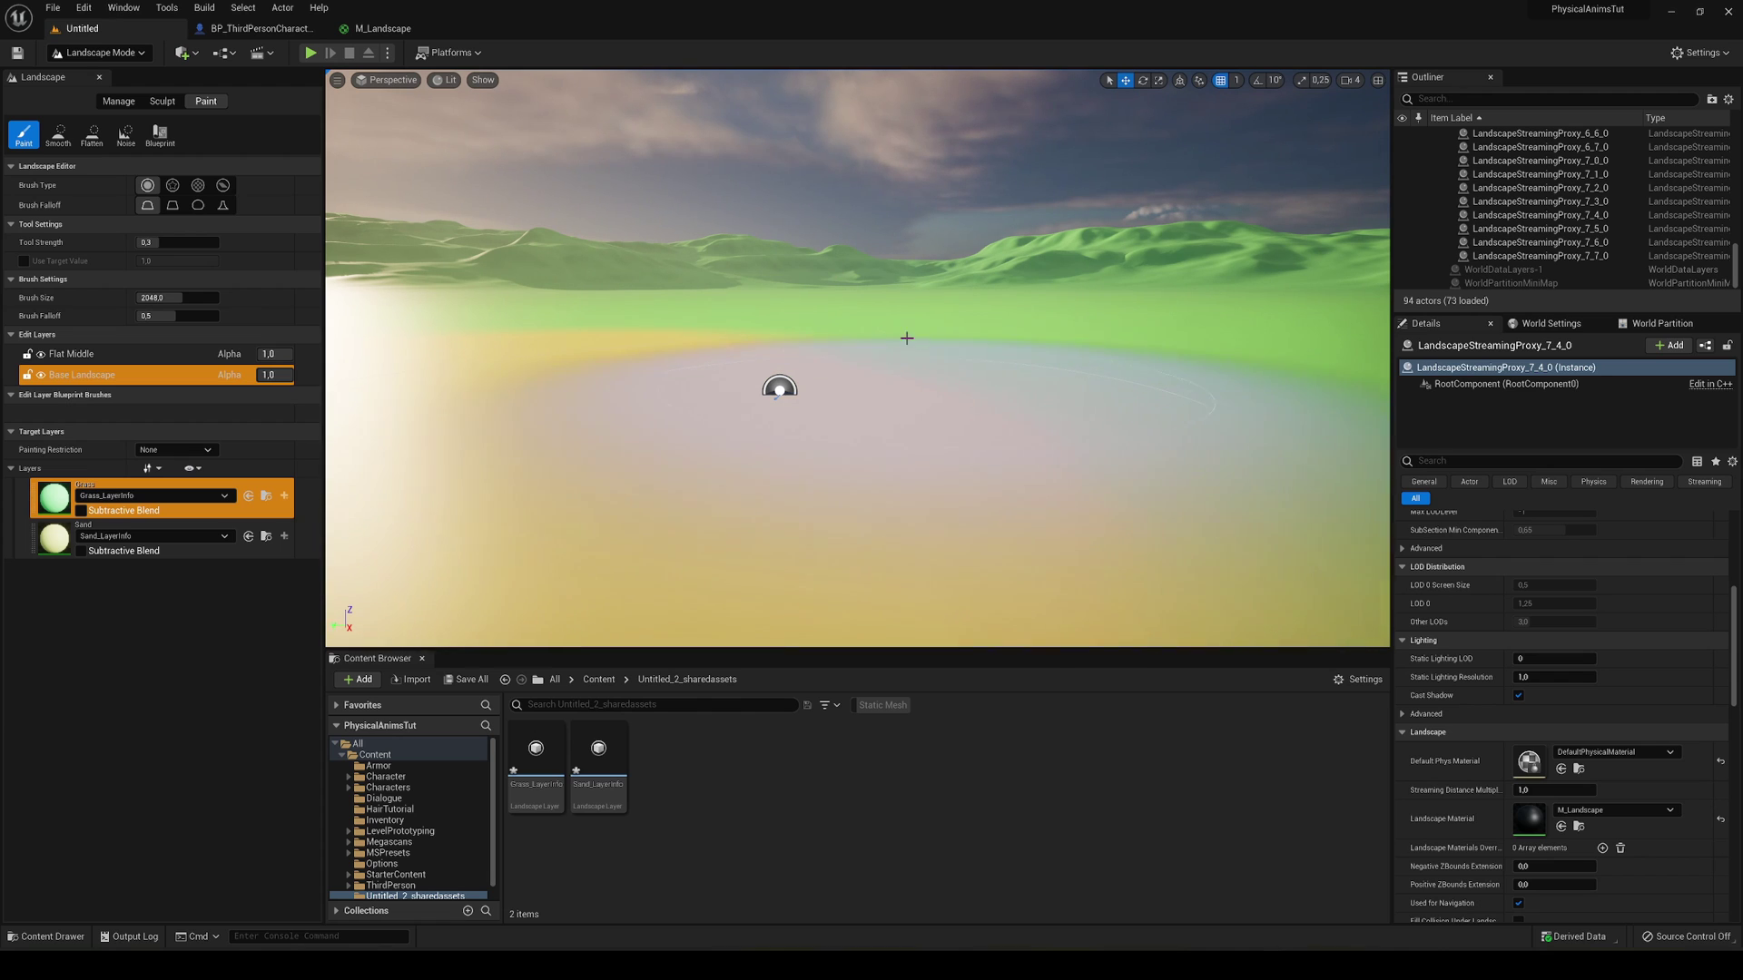
key(d)
right_drag(941, 339, 833, 324)
key(a)
key(d)
key(a)
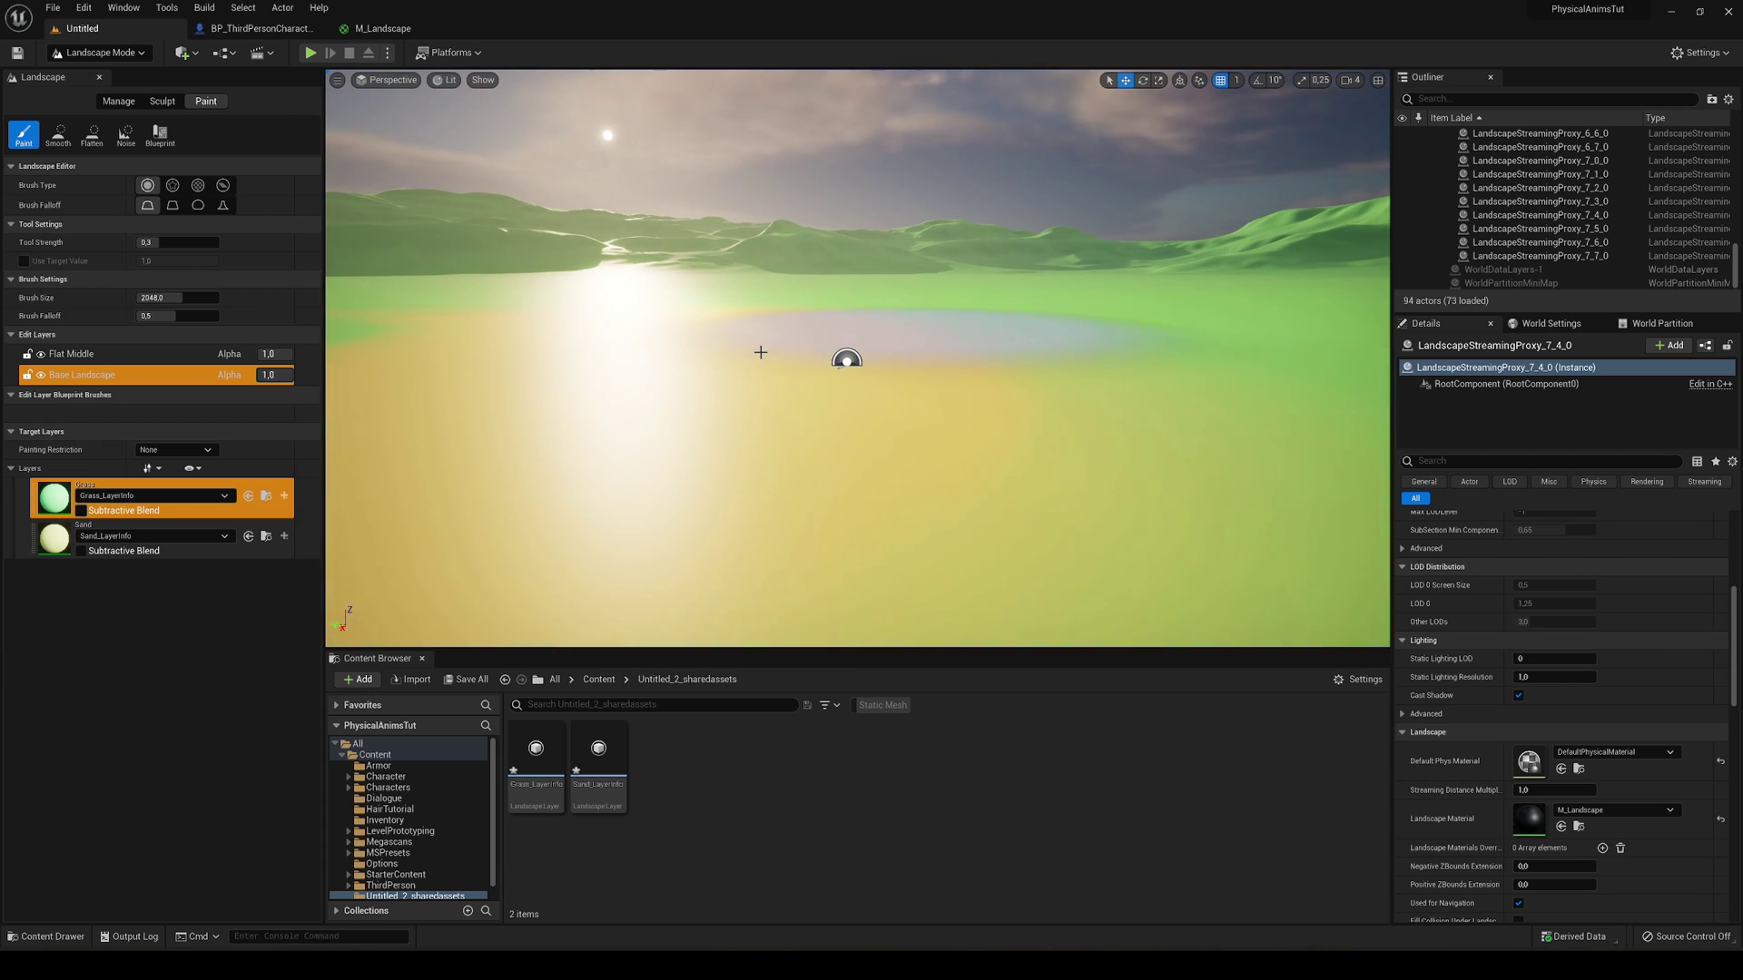
Step: Return to Select mode and create a Landscape Grass Type asset named LandscapeGrassType in the Content folder
click(98, 52)
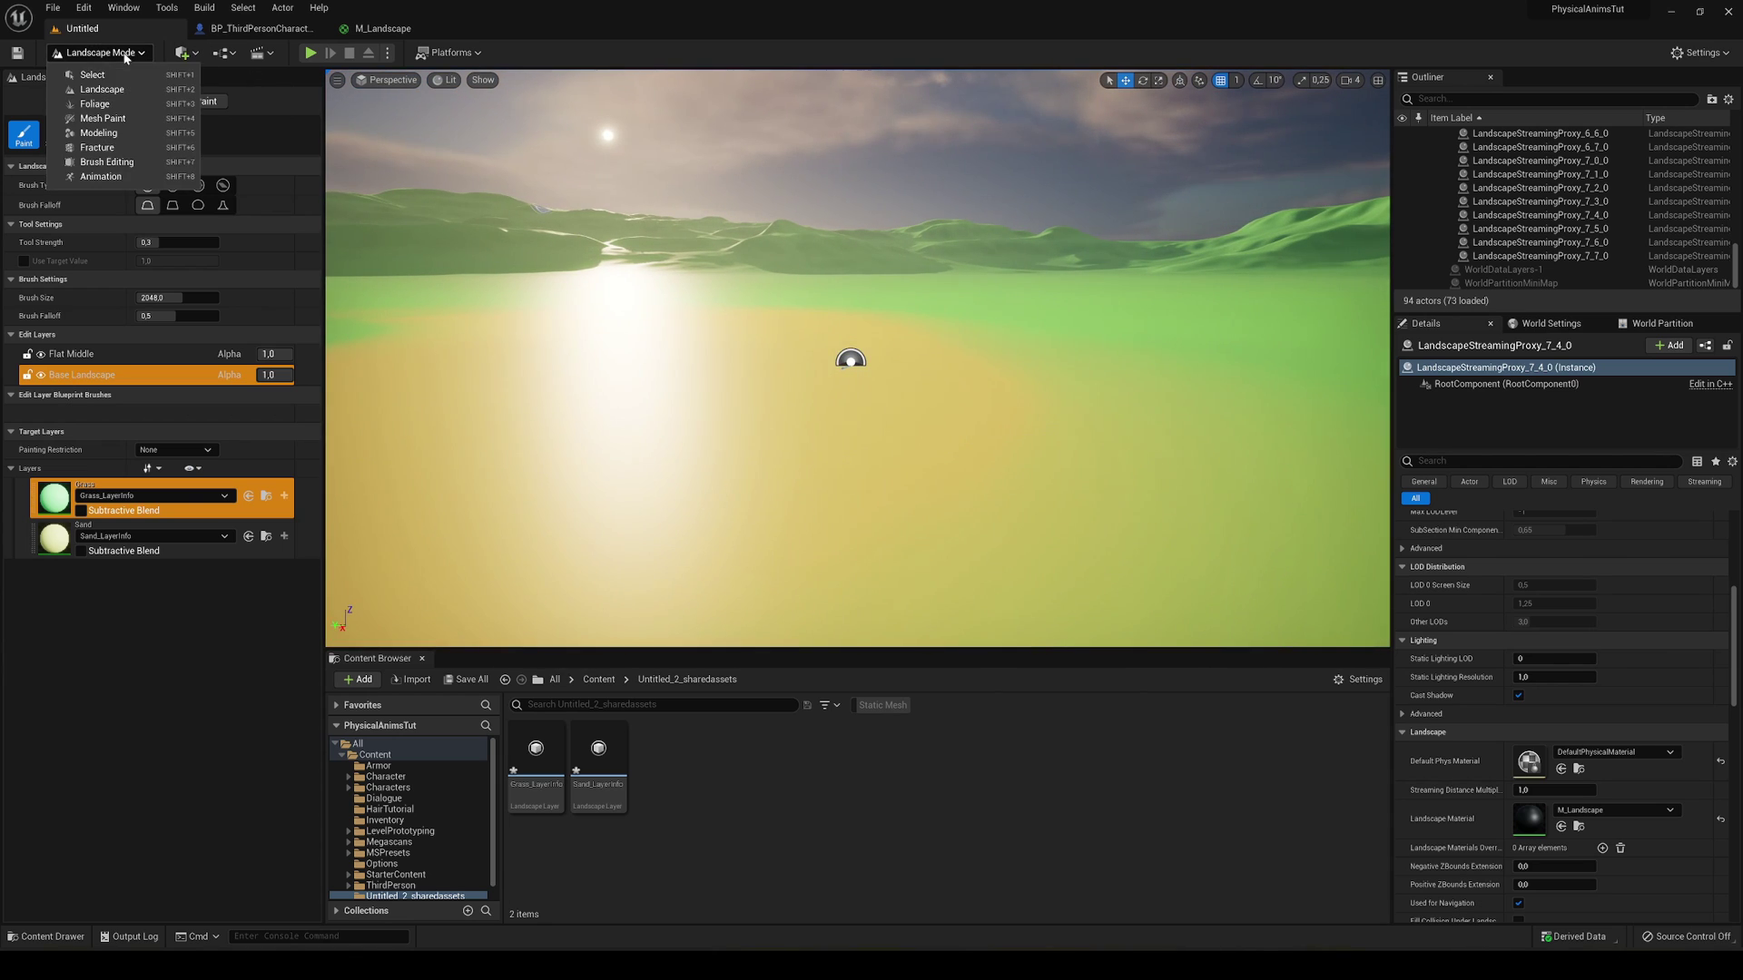
click(91, 77)
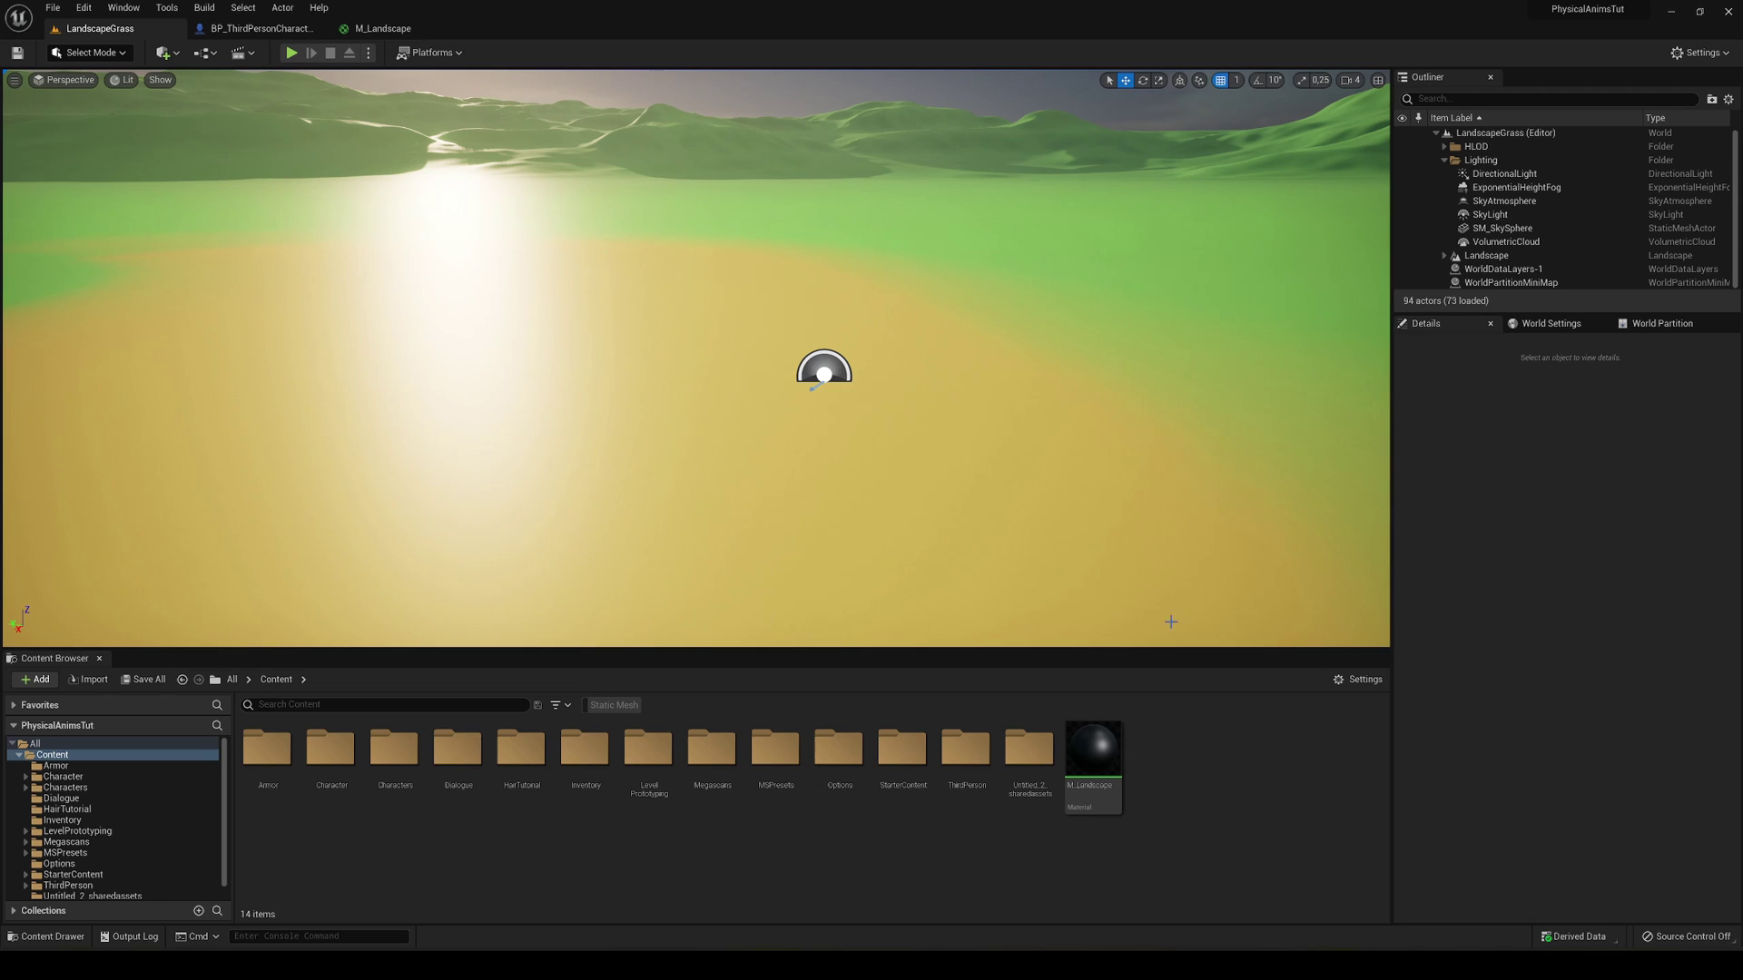
right_click(1162, 786)
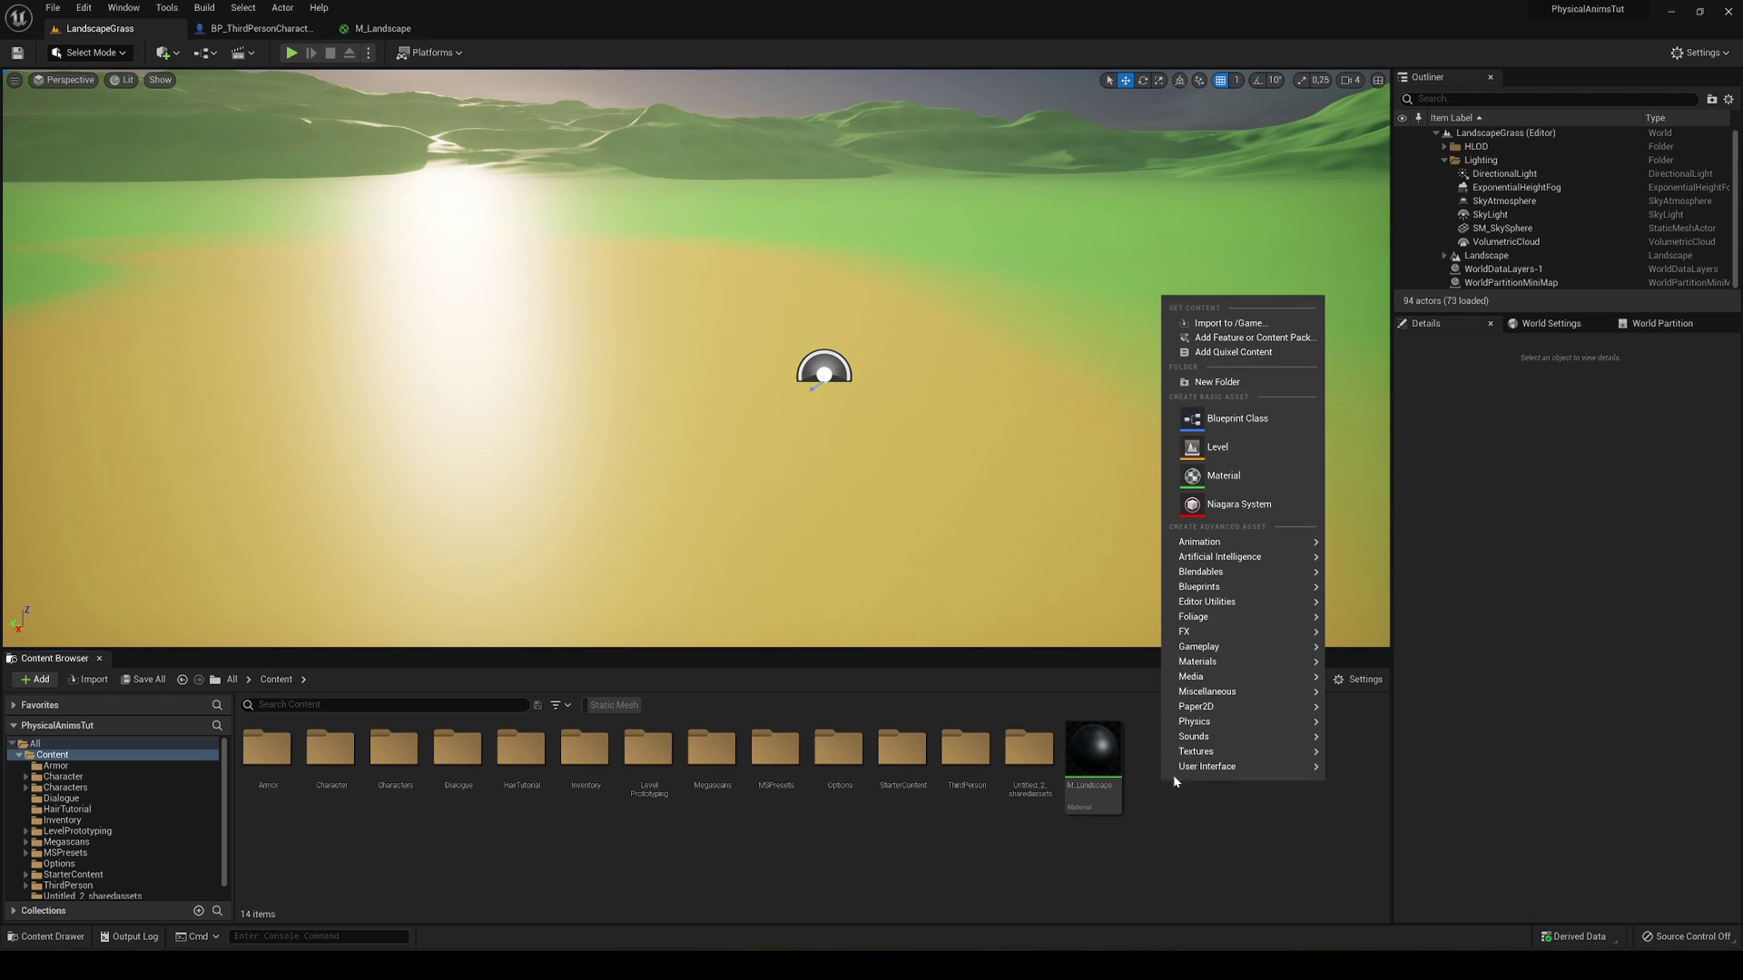
mouse_move(1219, 618)
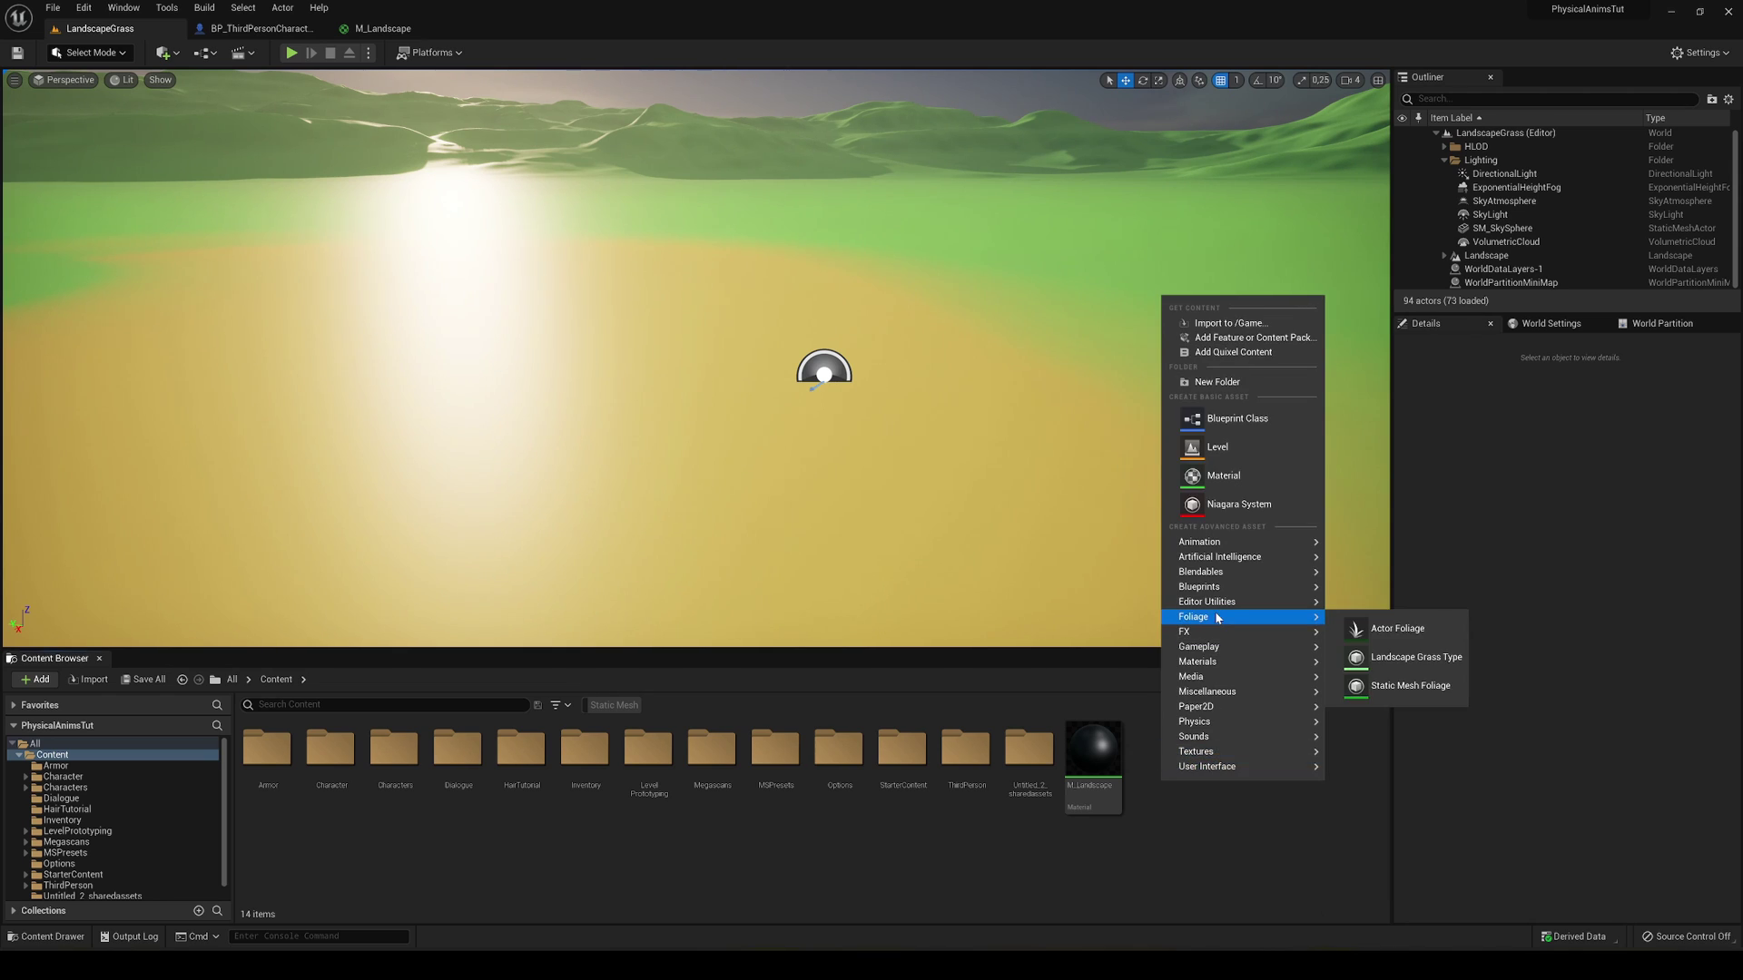
click(1416, 657)
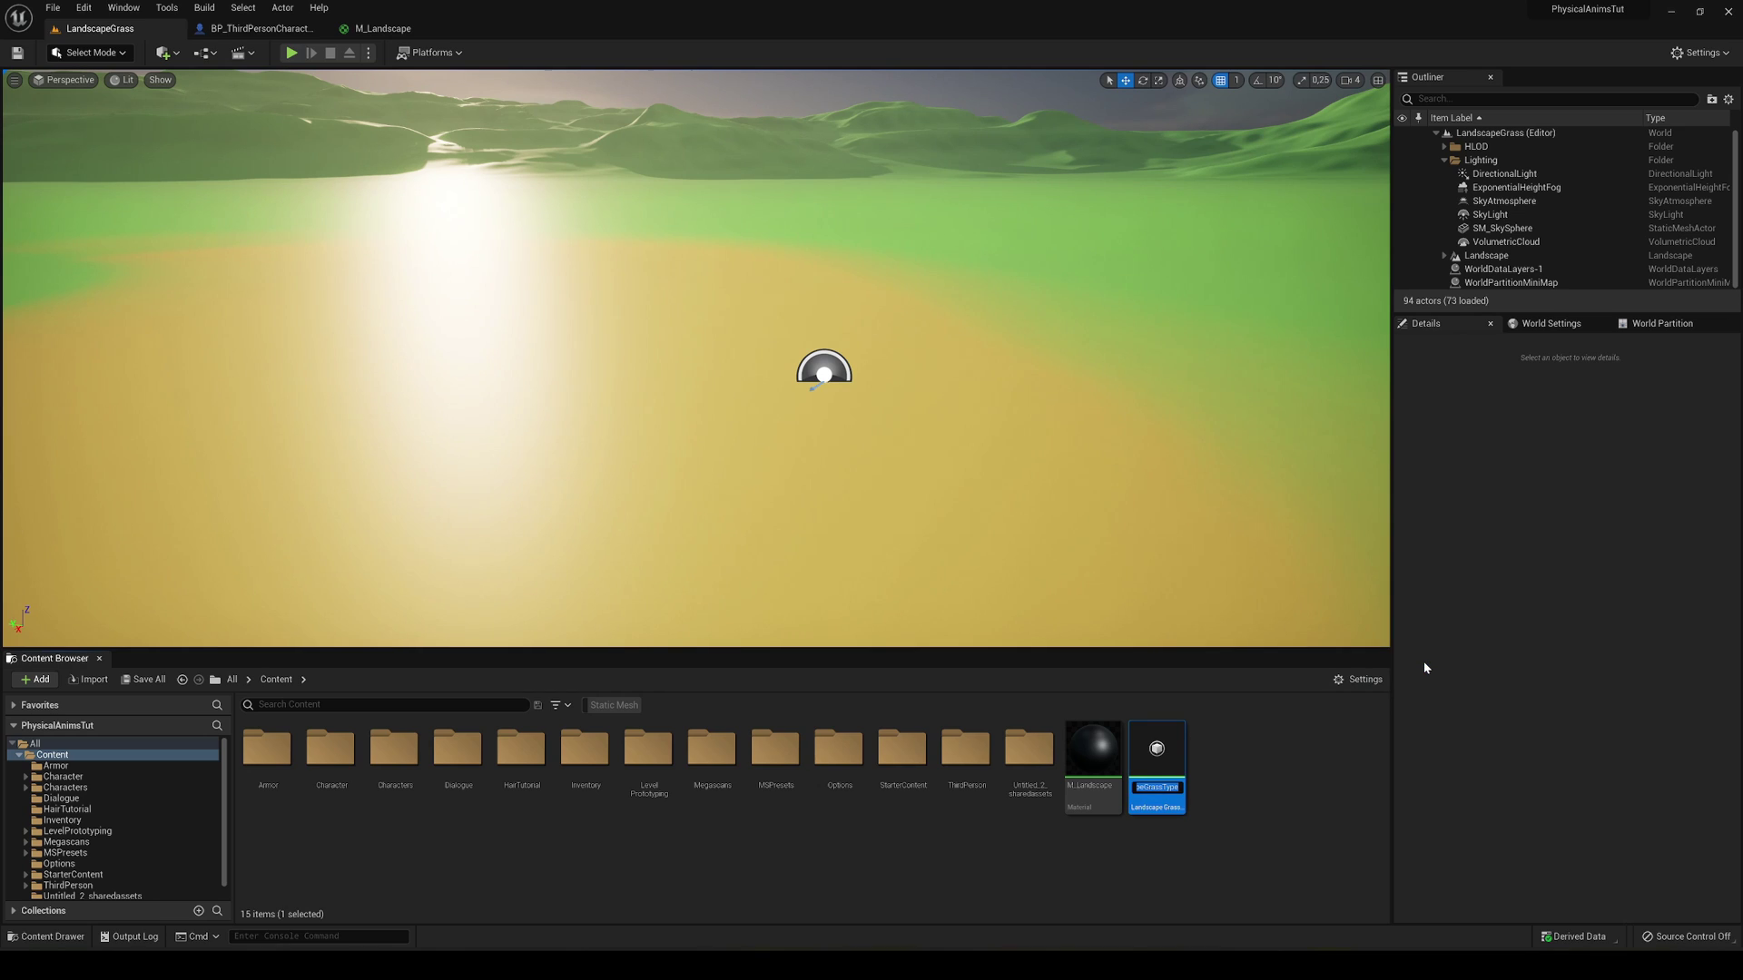
key(Home)
key(BackSpace)
key(Return)
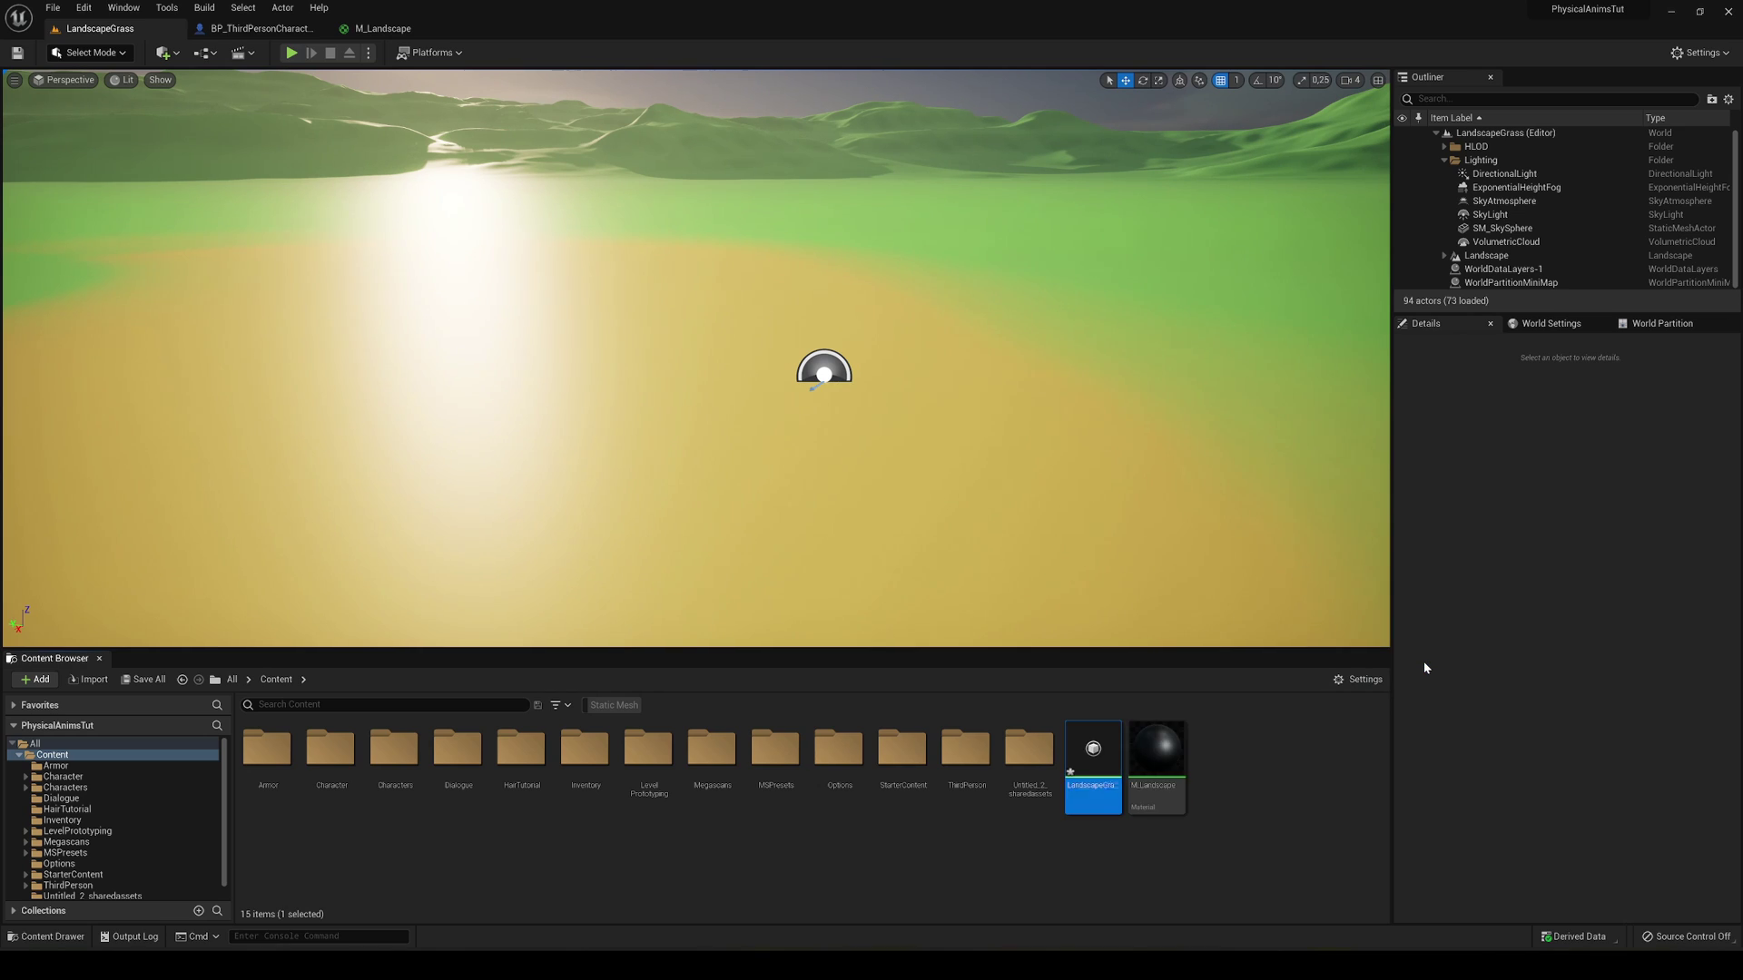
Step: Open the LandscapeGrassType asset and add one element to its Grass Varieties array
double_click(1114, 759)
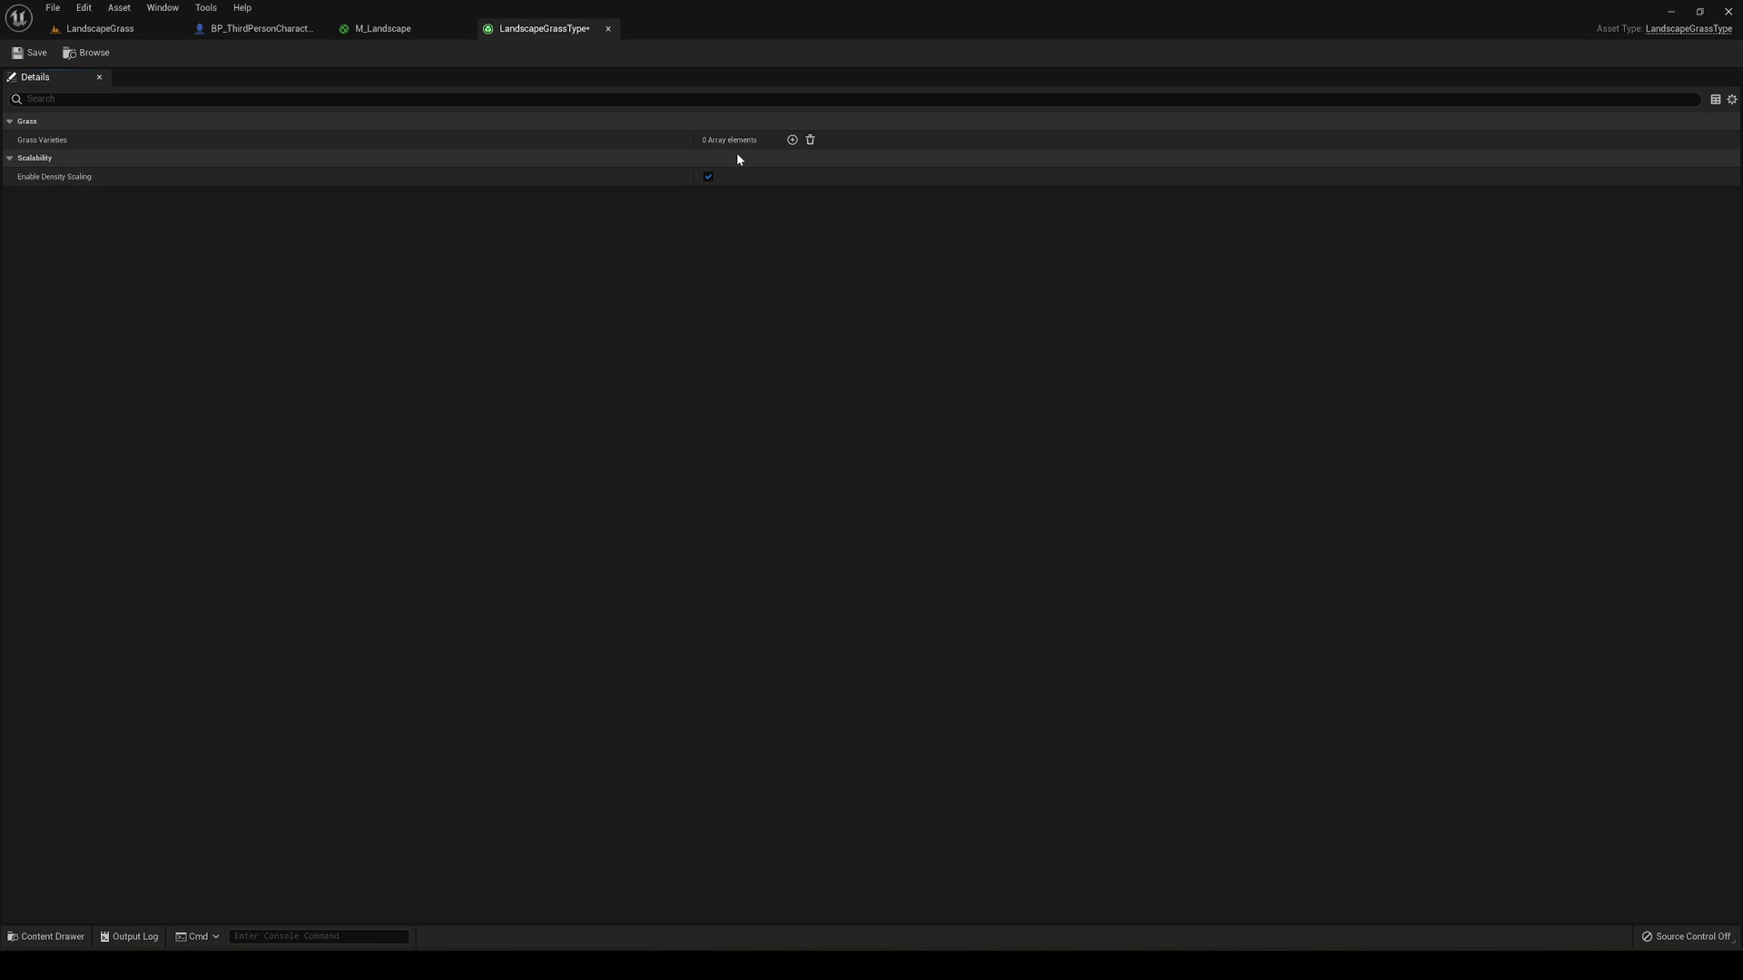
click(791, 139)
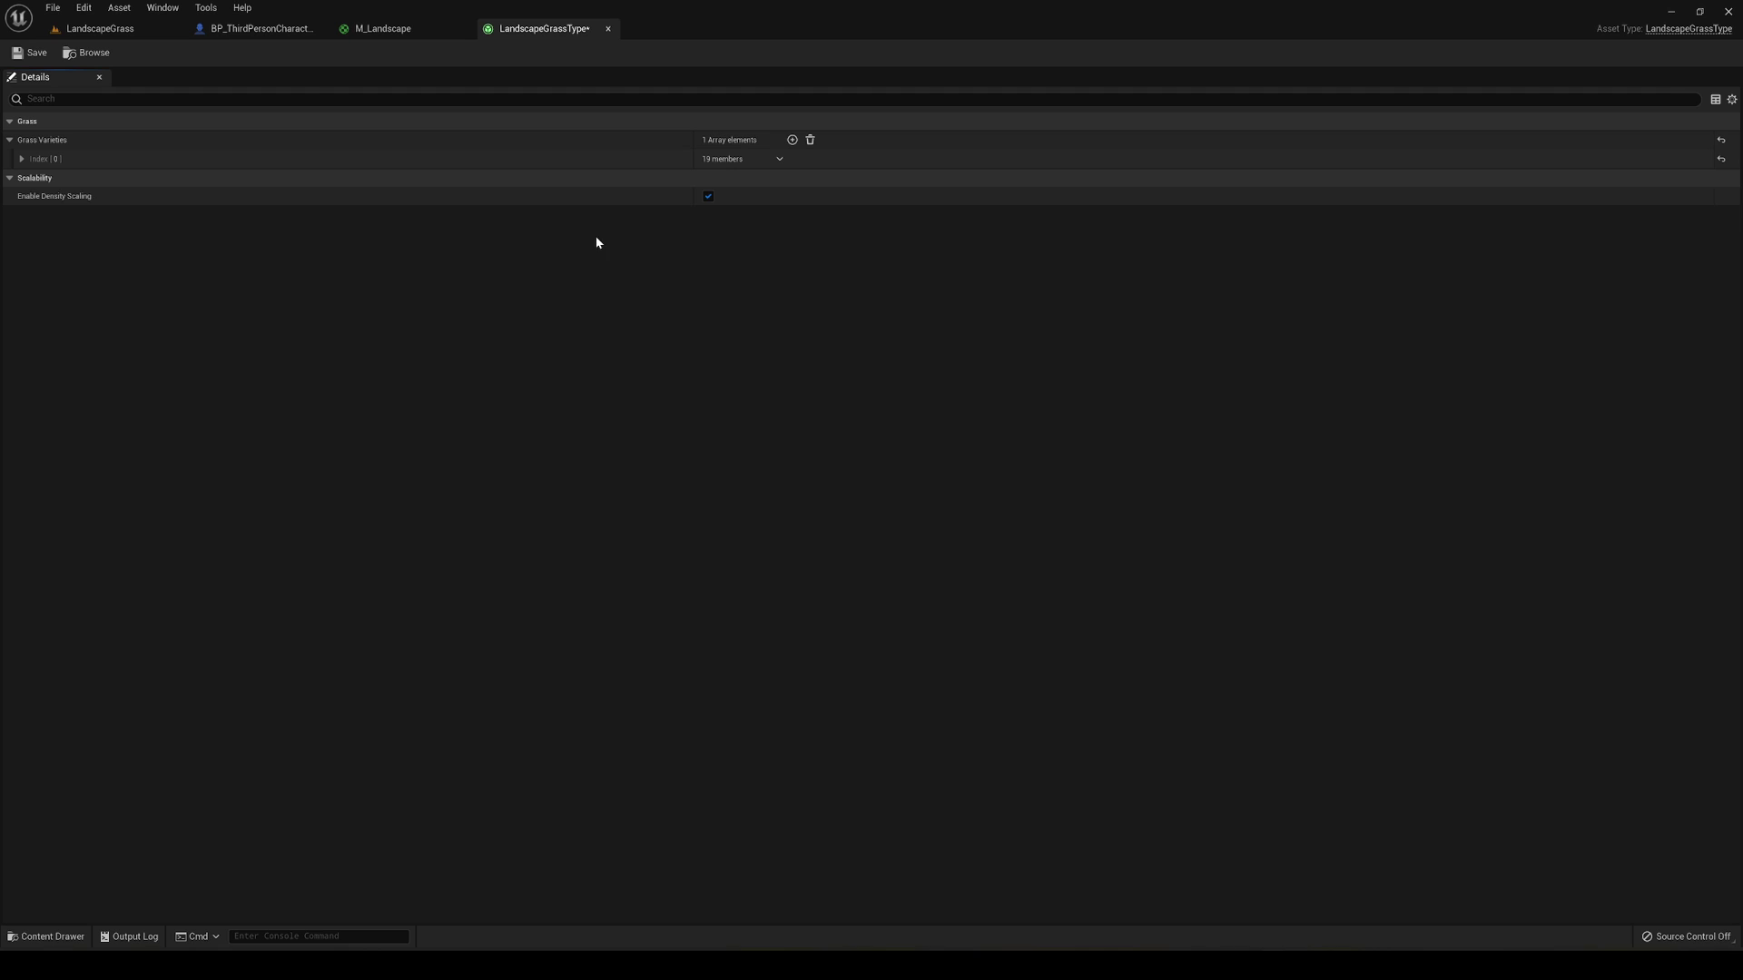
Step: Set the Grass Mesh of the first grass variety to S_Wild_Grass_vlkhcbxia_Var10_lod0
click(22, 160)
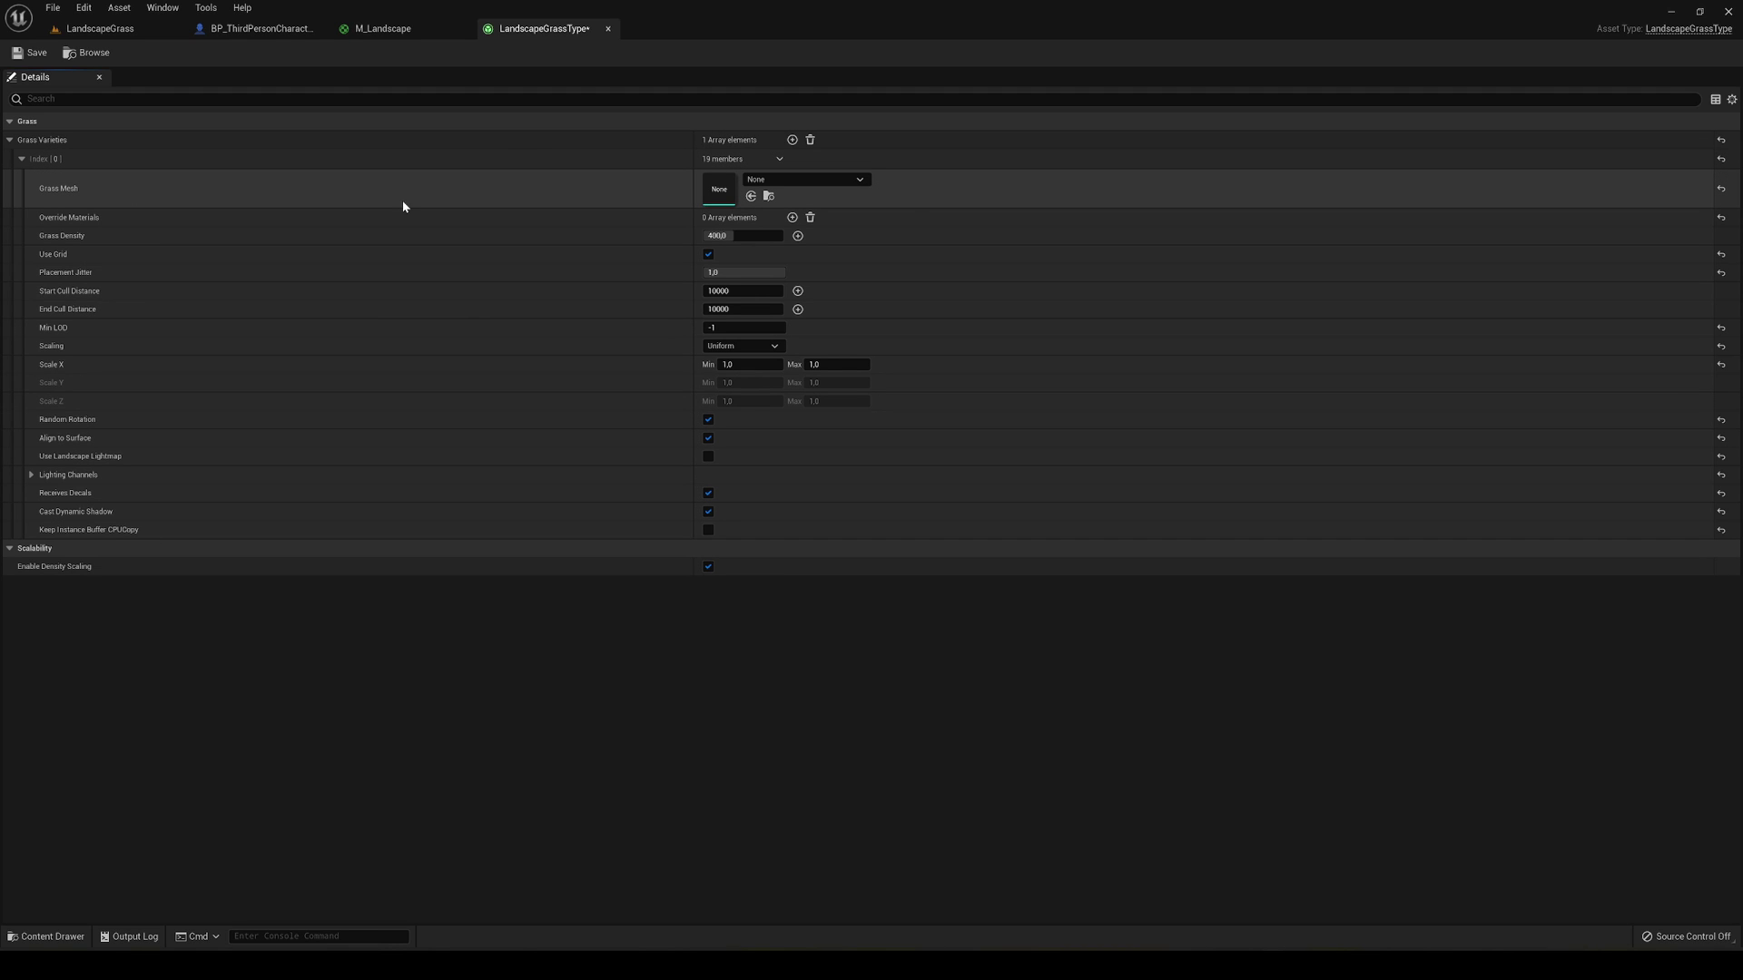
click(765, 181)
text(gr)
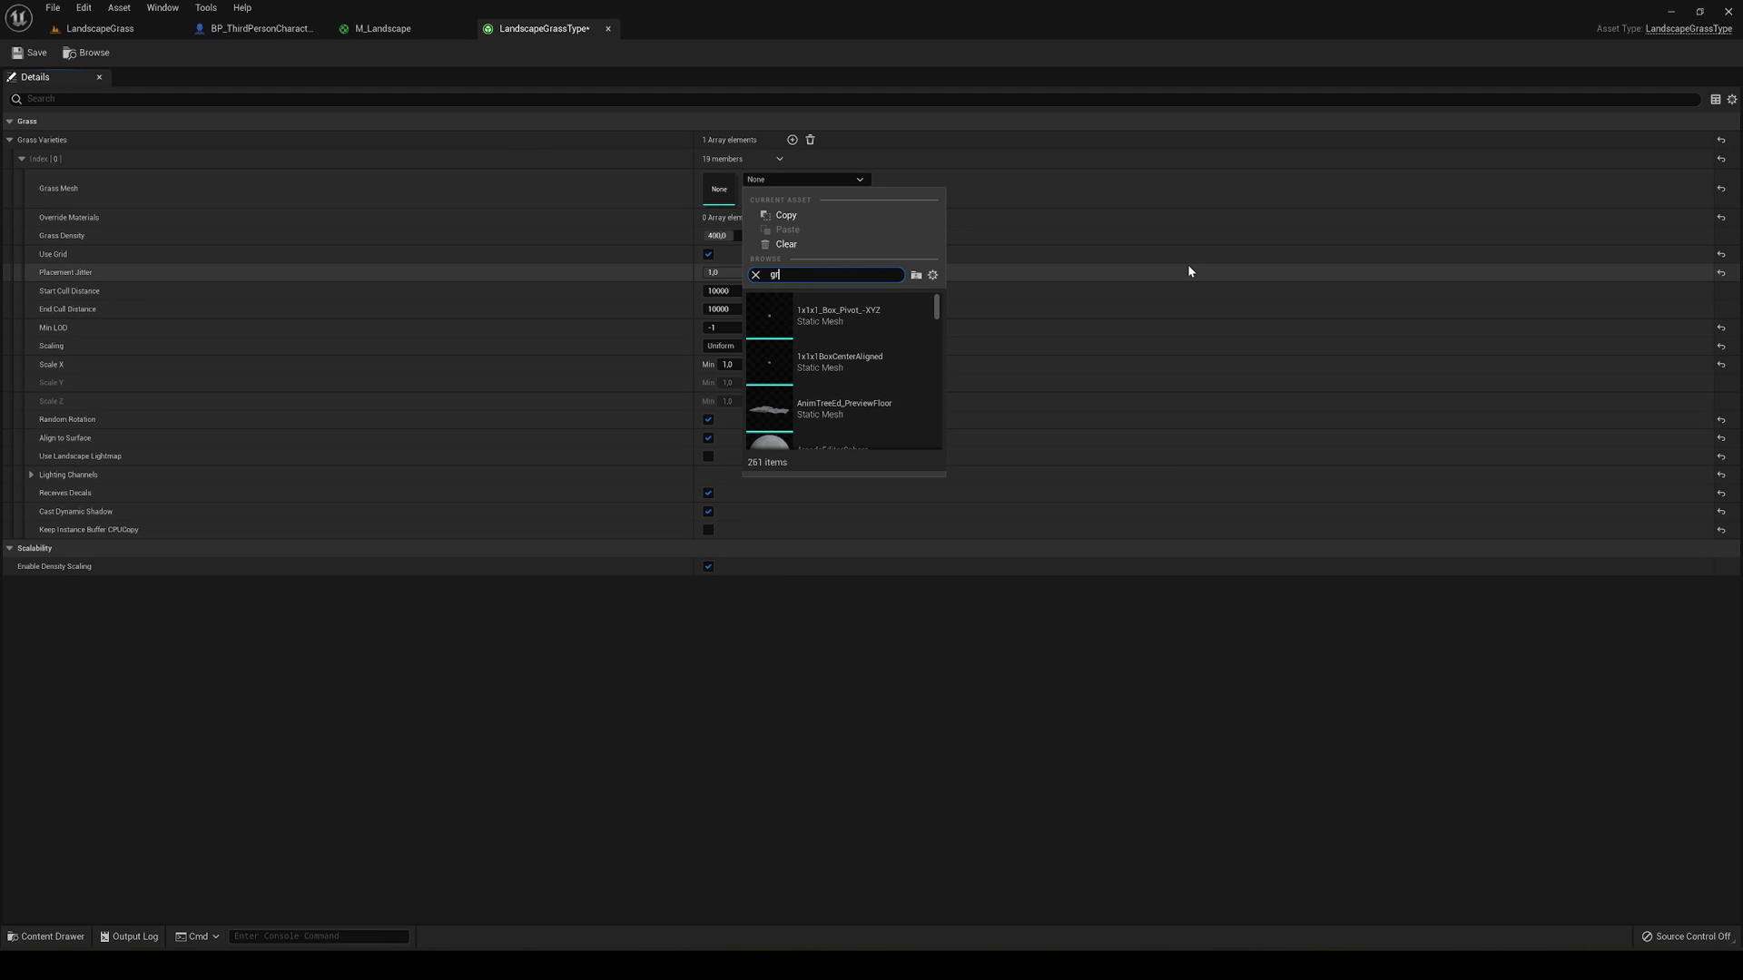
text(ass)
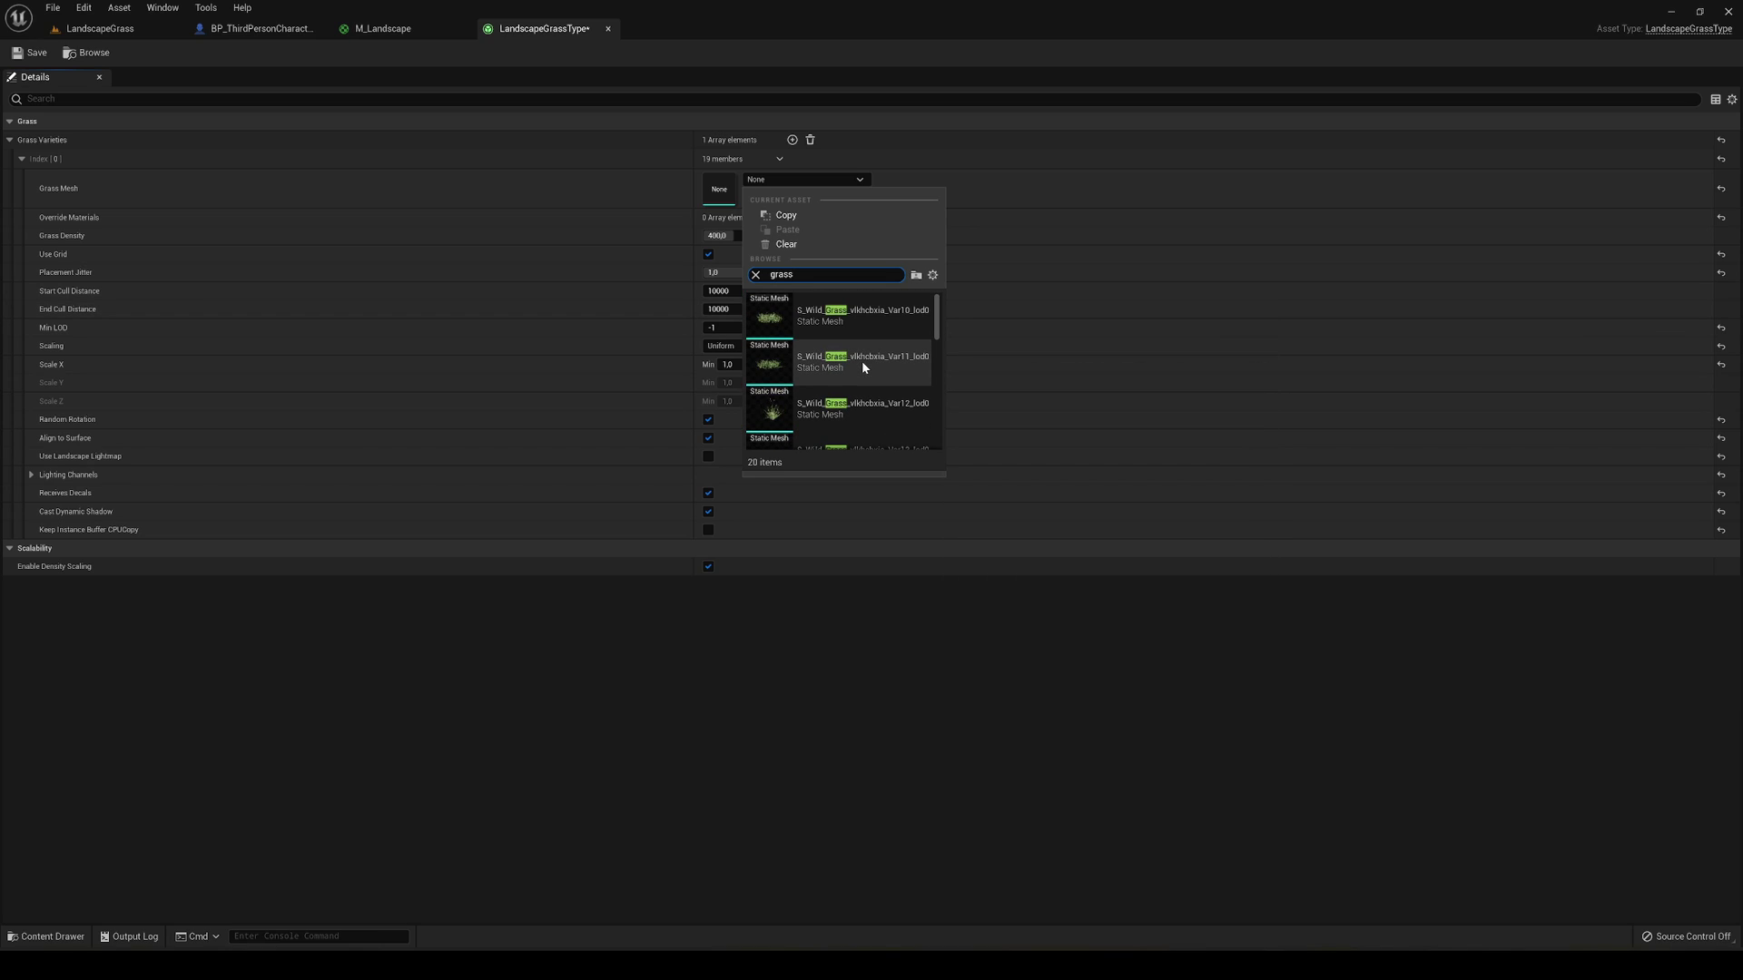
click(838, 315)
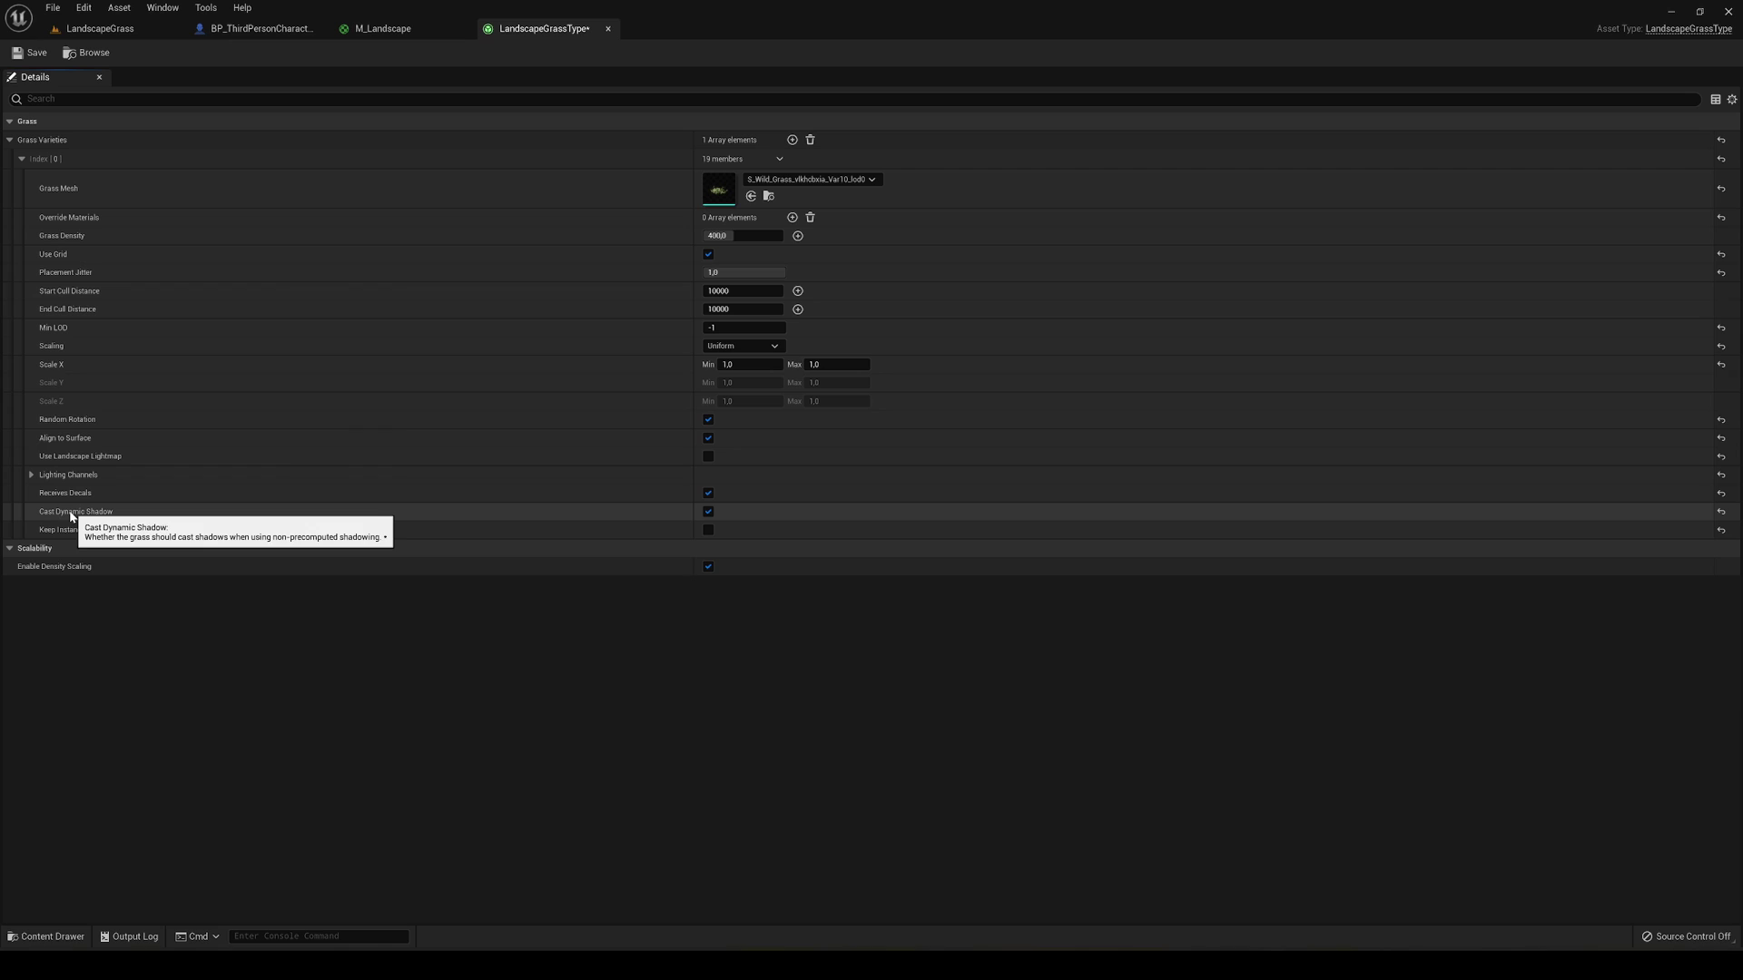
Step: Disable Cast Dynamic Shadow for the grass variety, set its maximum X scale to 1,2, and save the asset
click(710, 513)
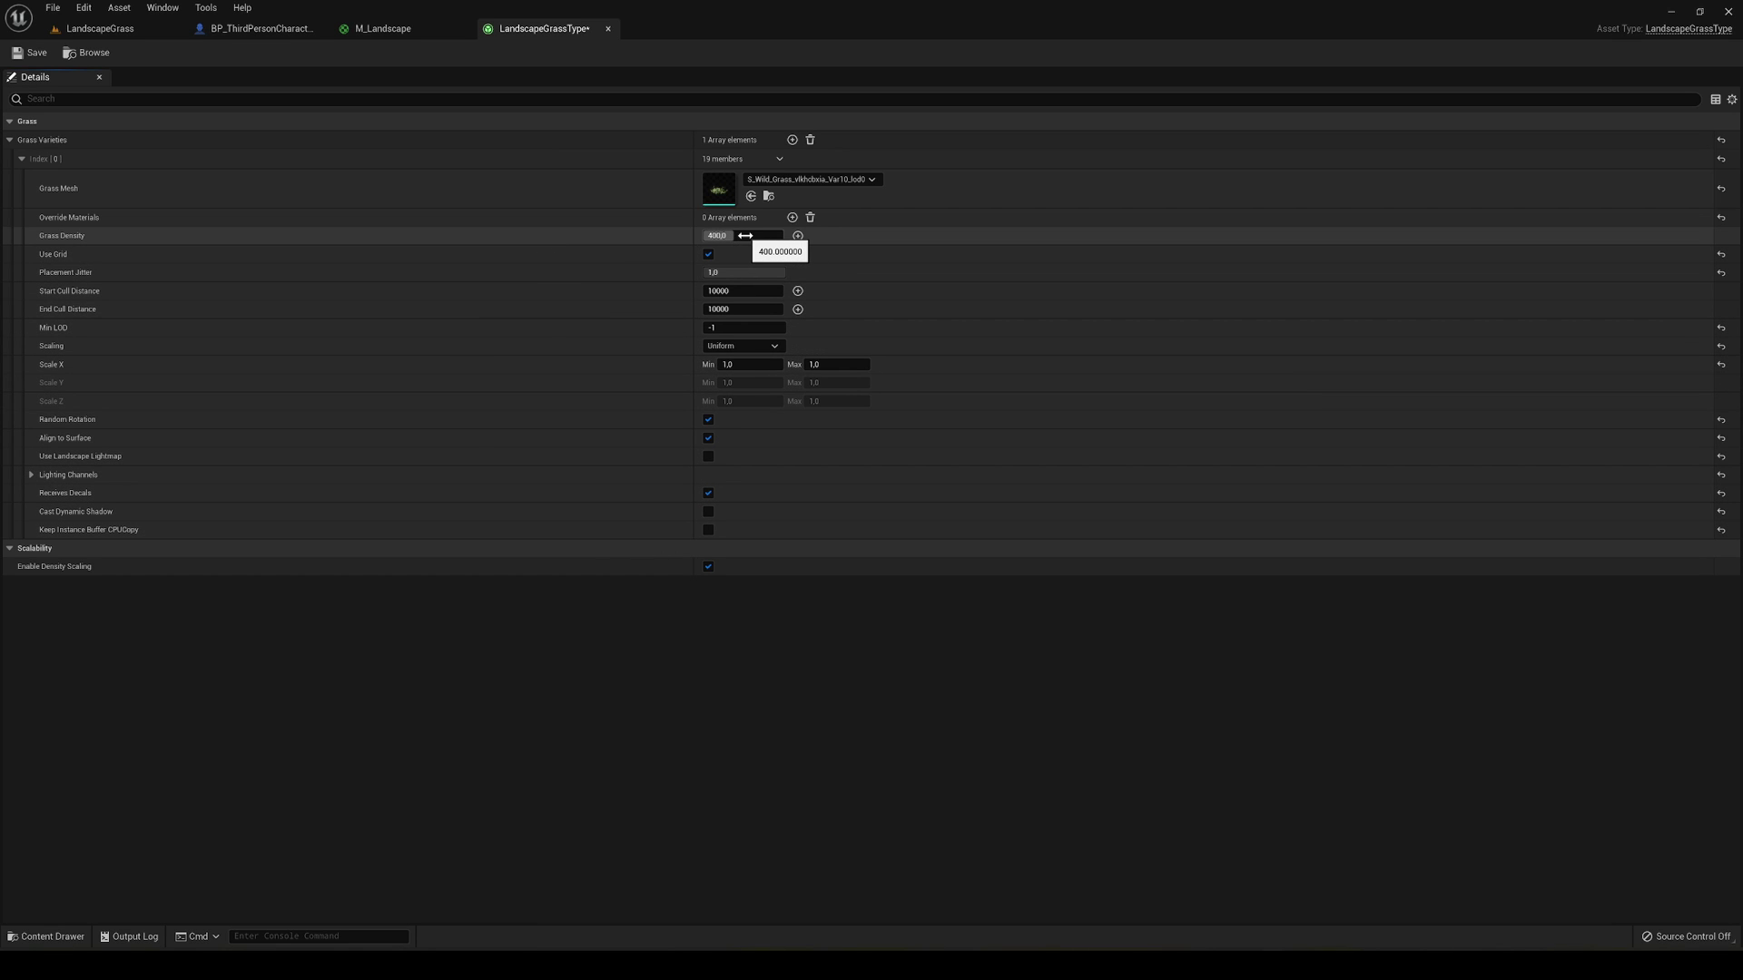
click(742, 368)
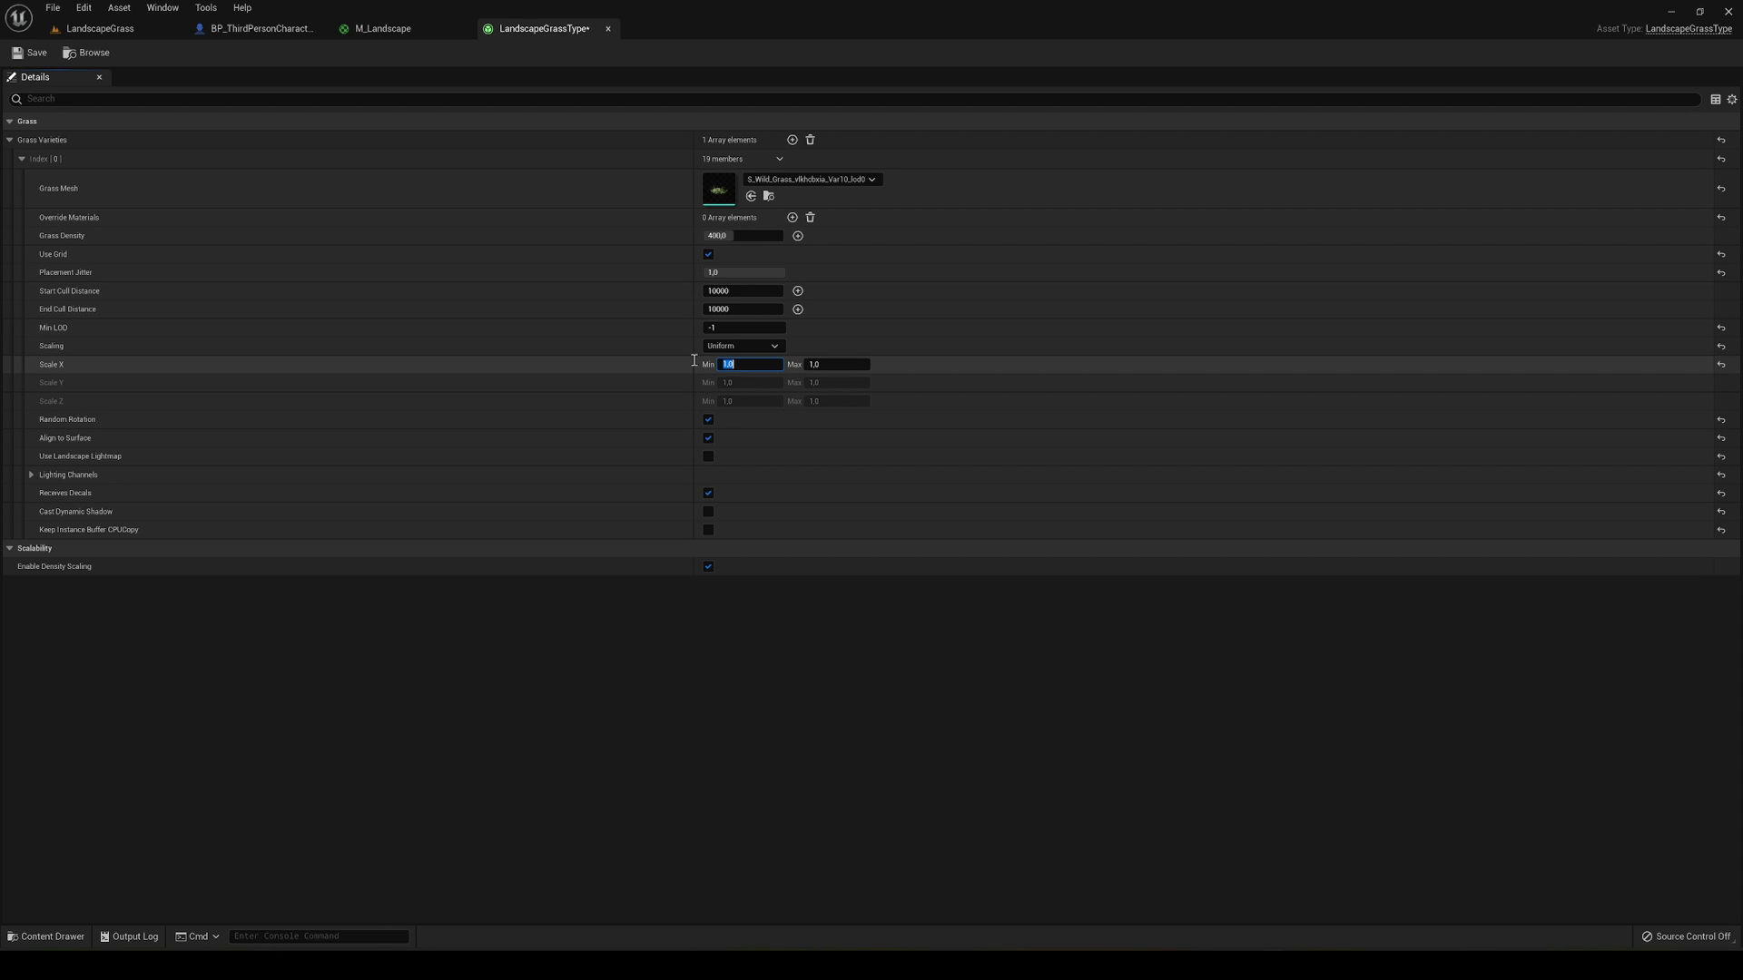
click(830, 364)
text(1,2)
key(Return)
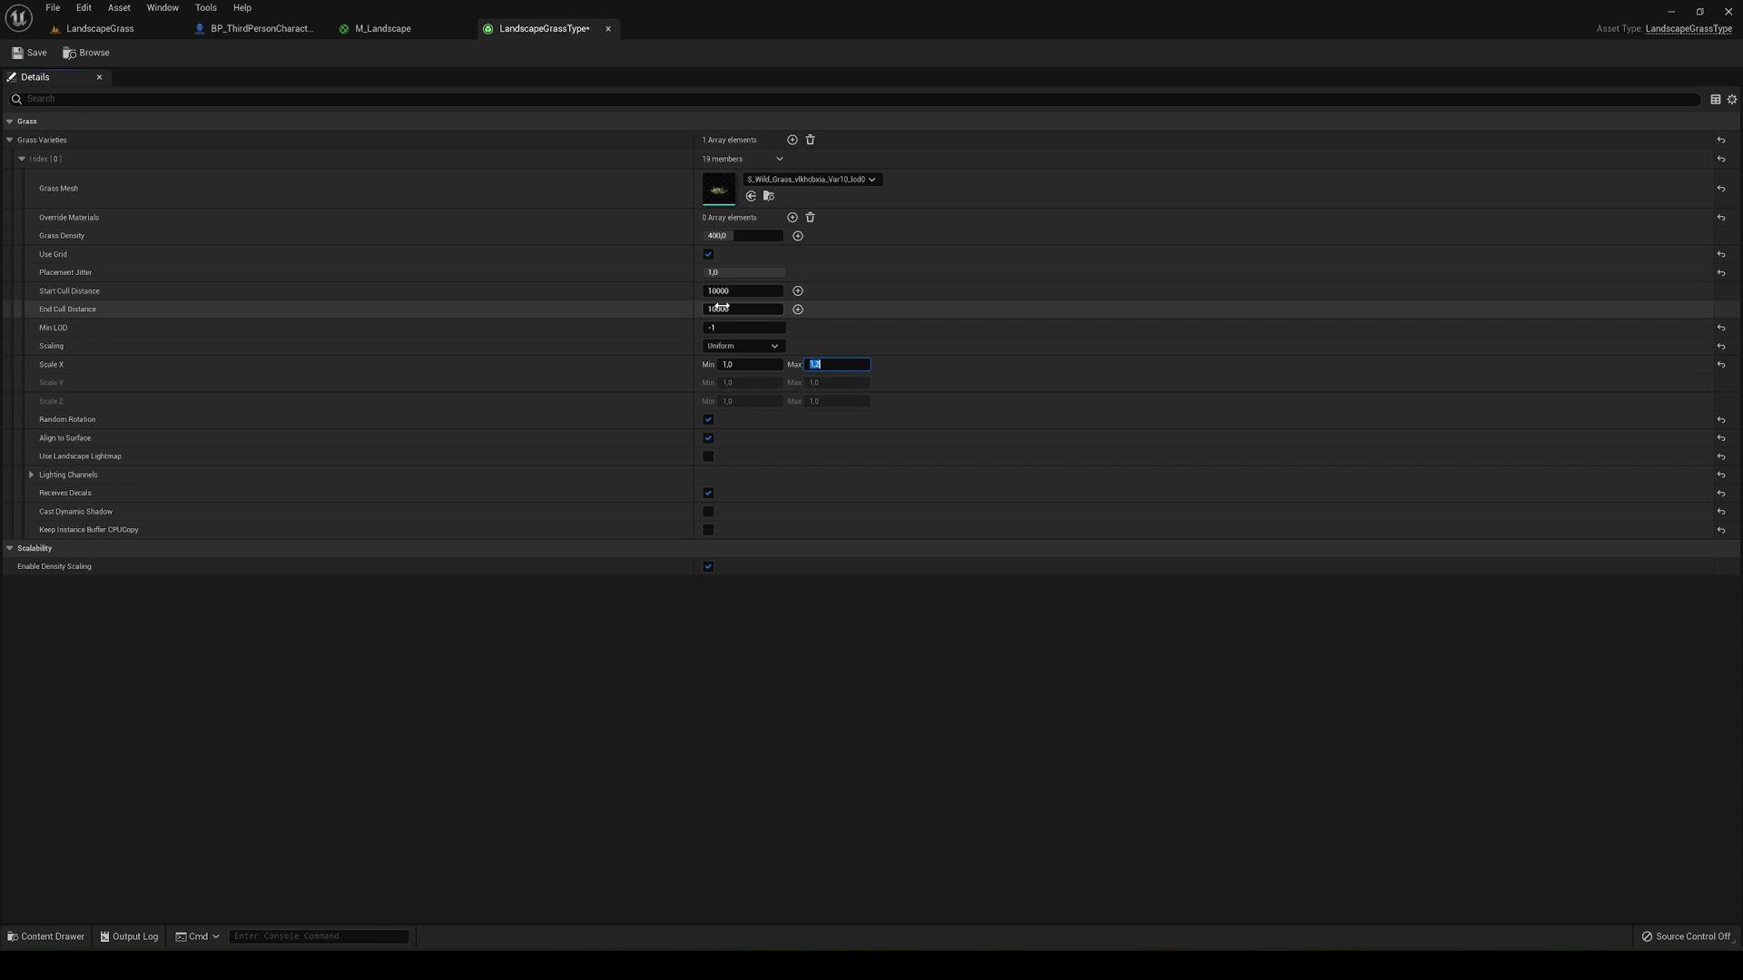
click(32, 54)
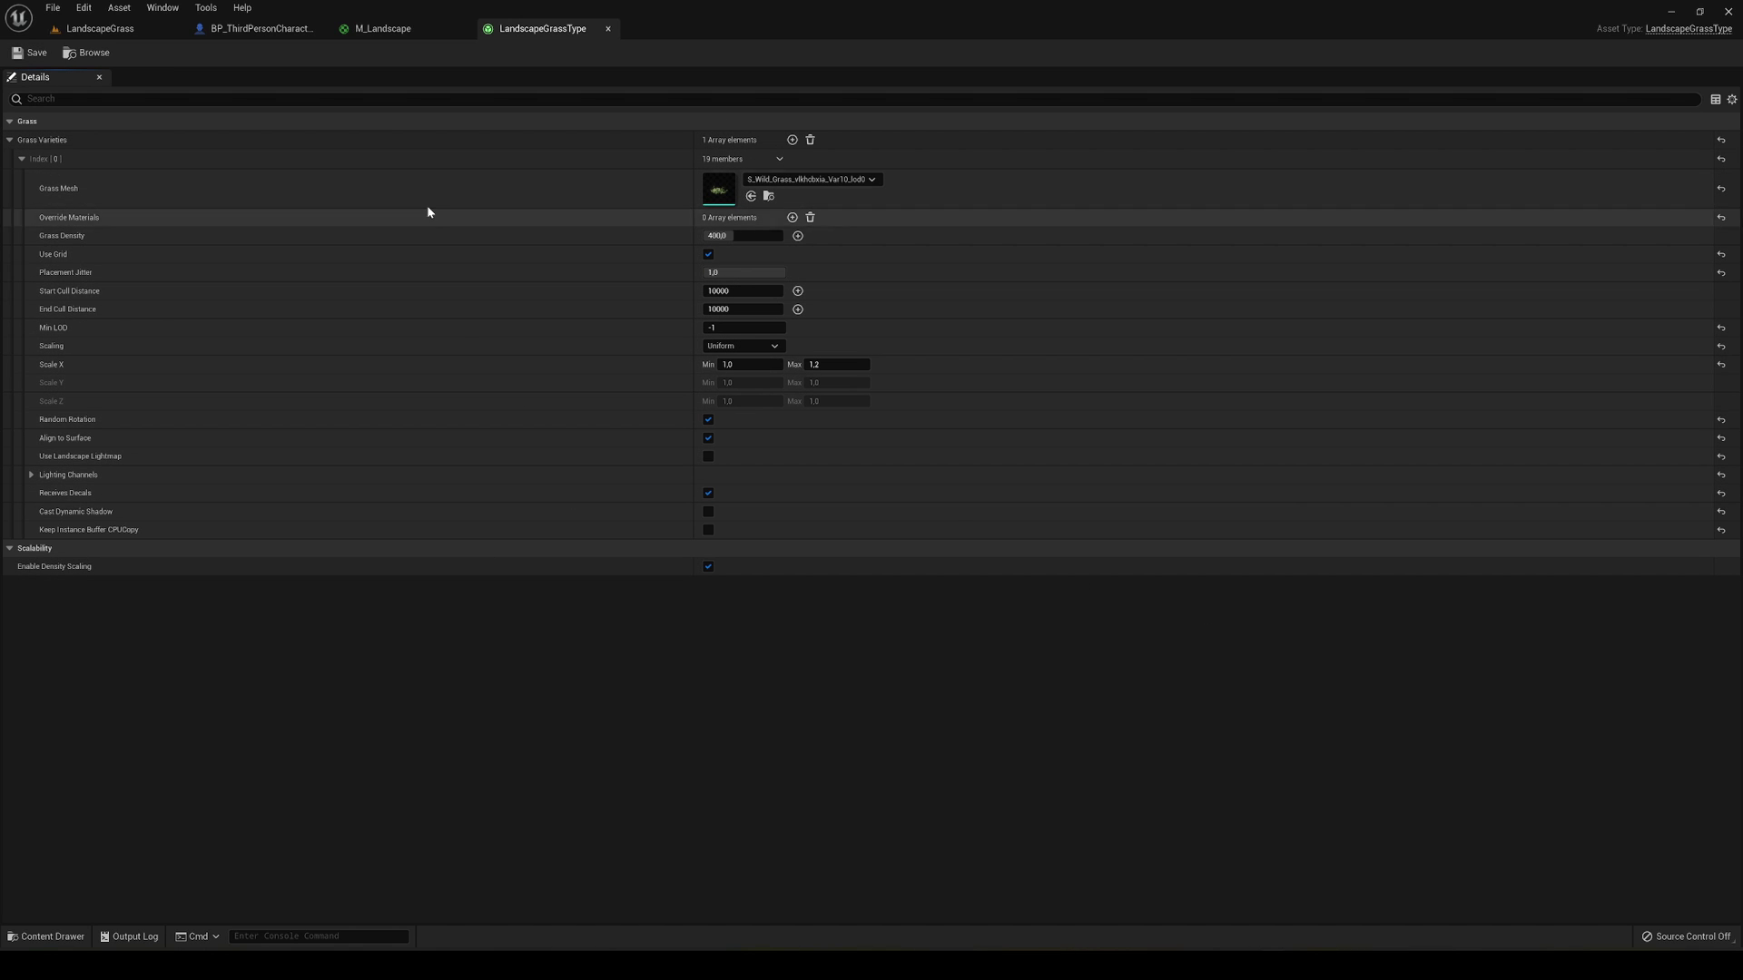
Step: Add a LandscapeGrassOutput node to the M_Landscape material graph, placing it below the colour nodes
click(395, 33)
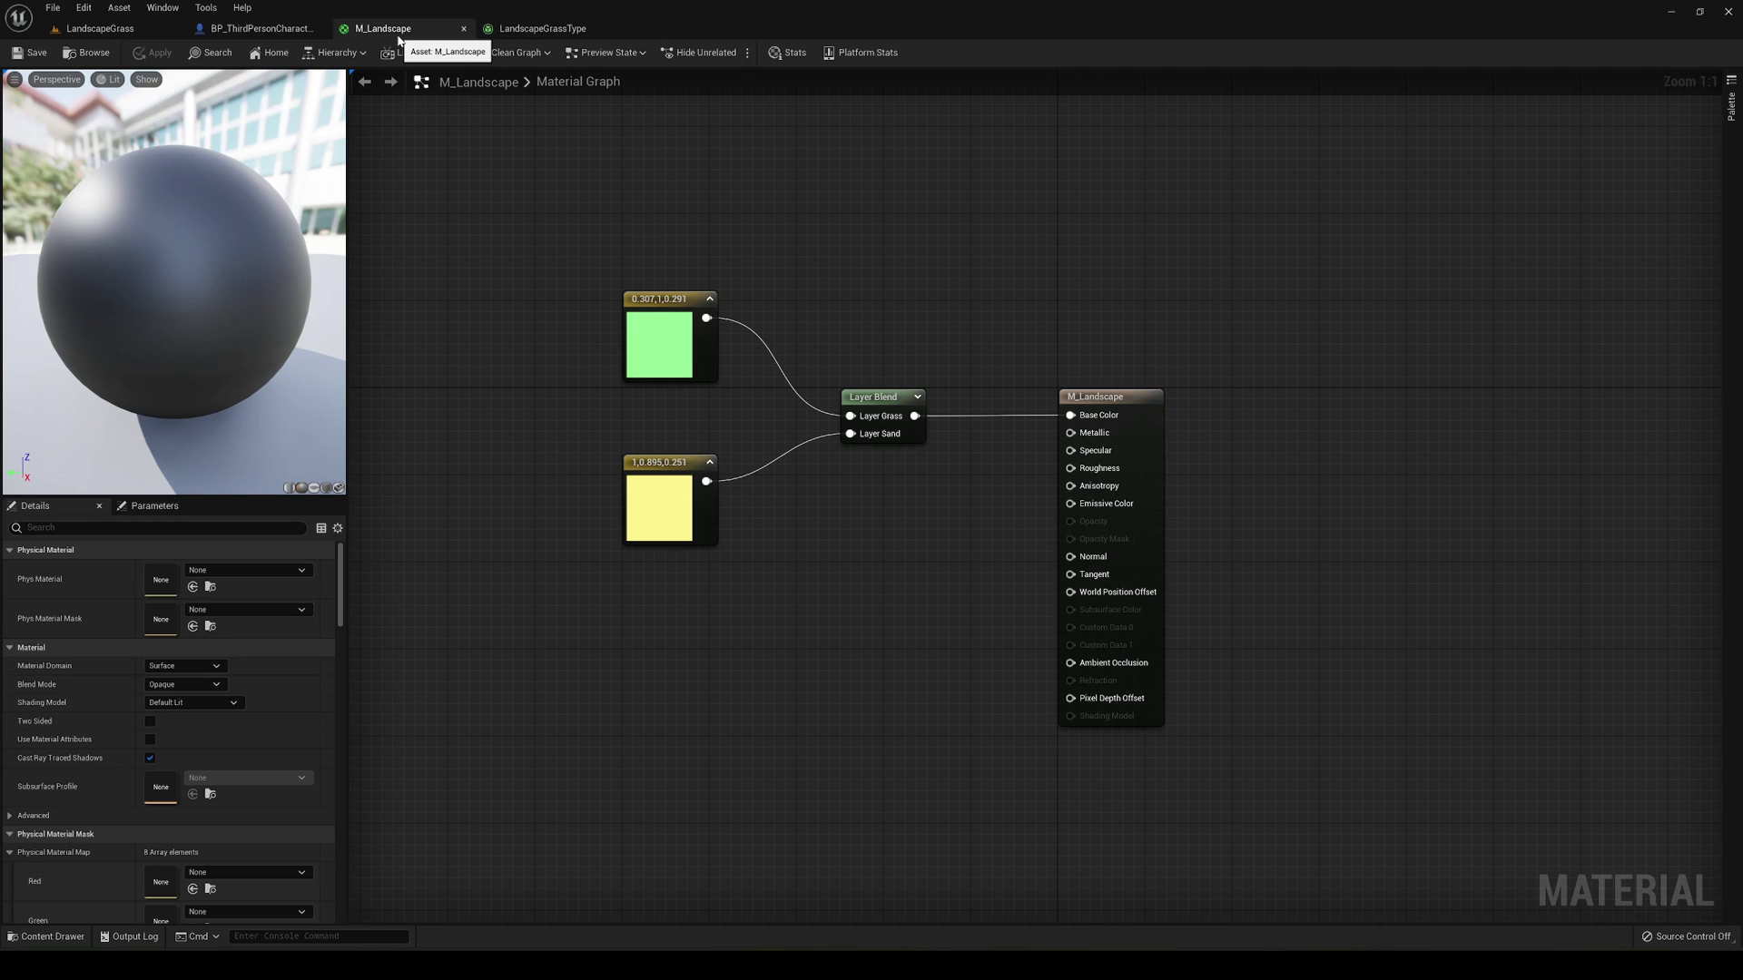
right_drag(478, 518, 480, 357)
right_click(619, 551)
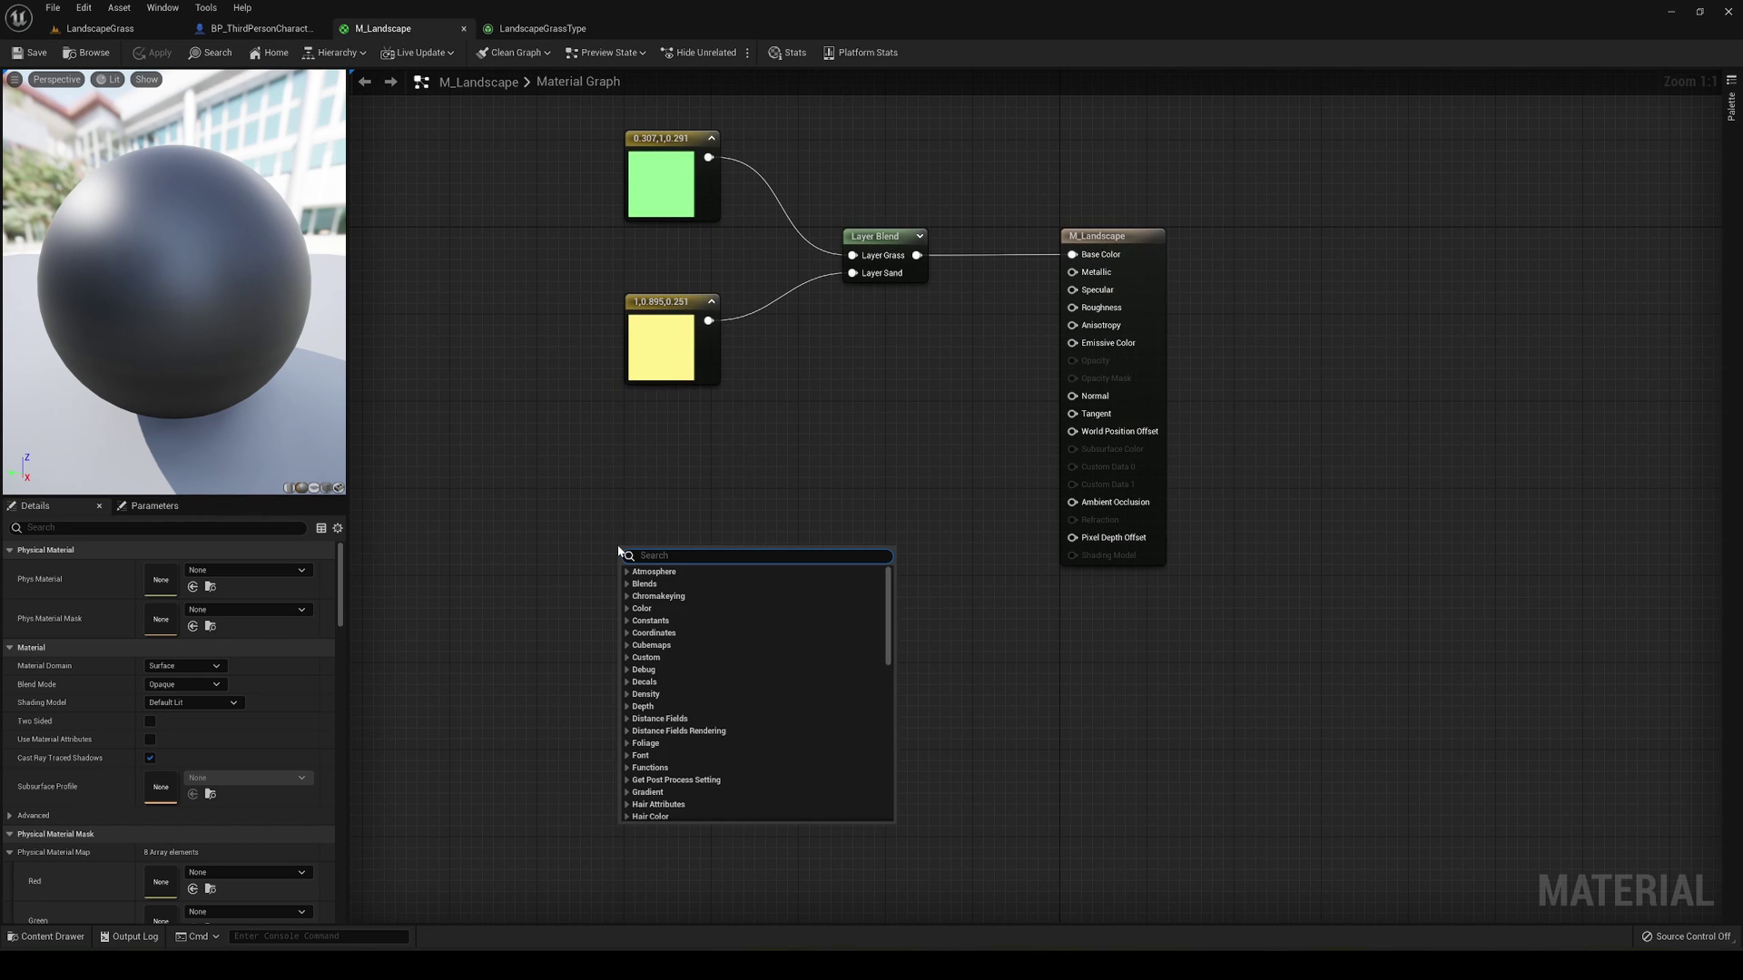
text(grass)
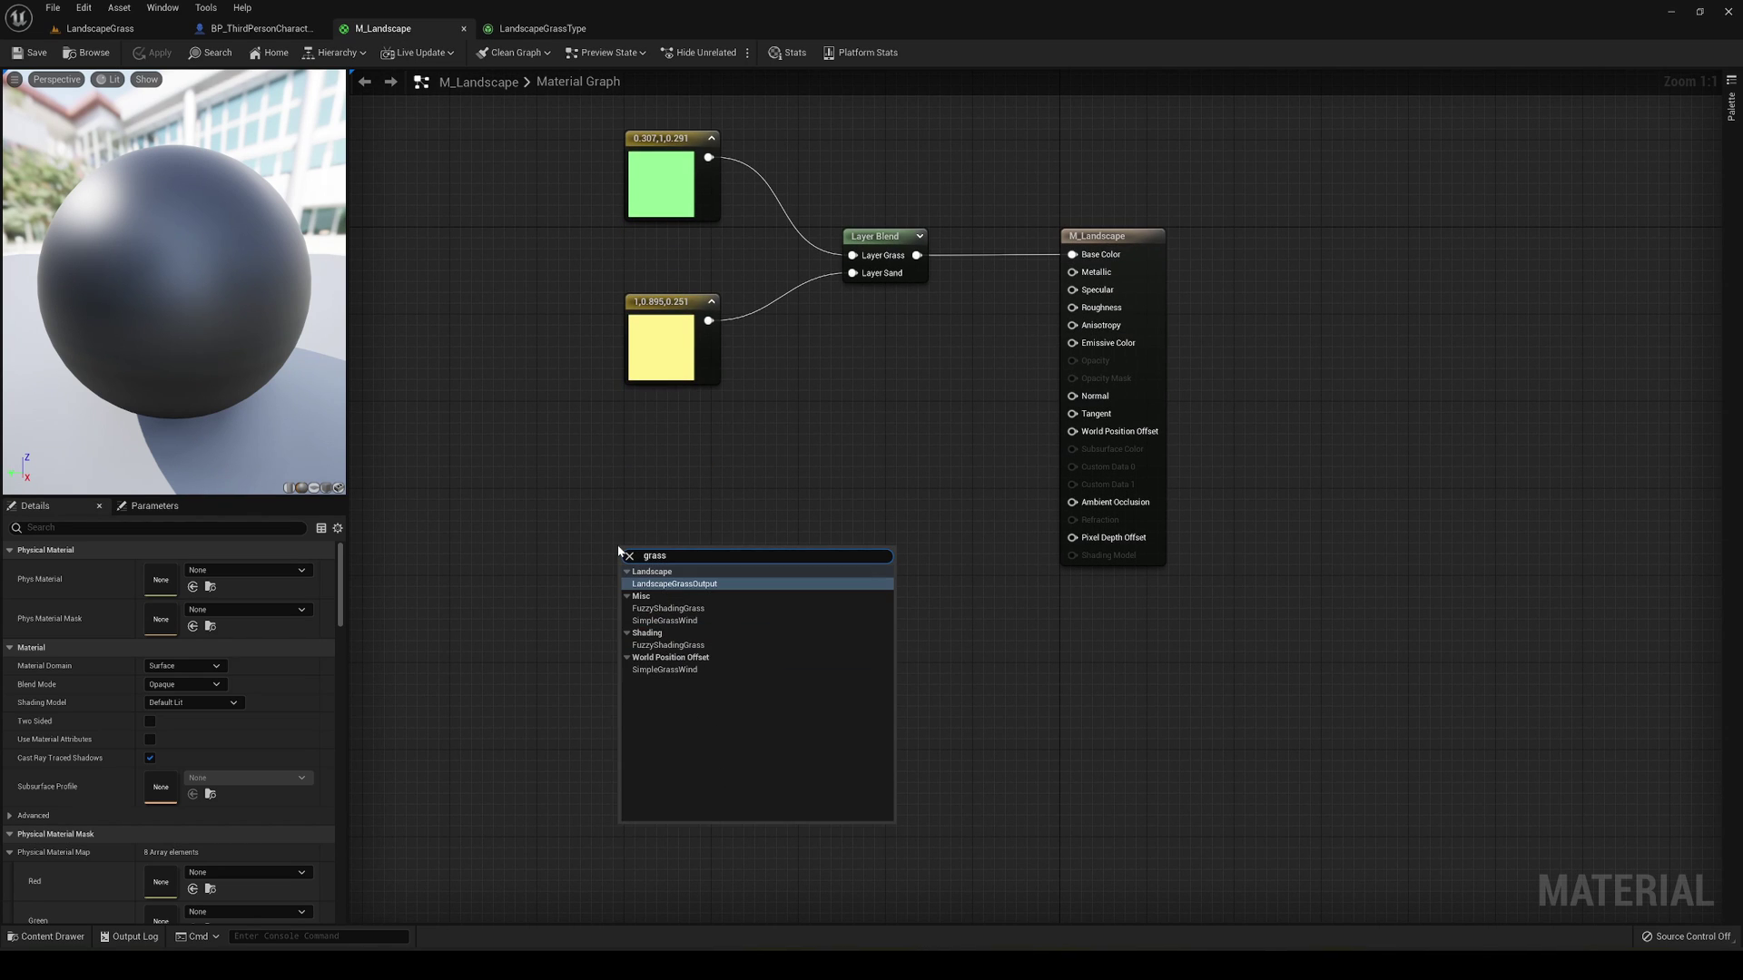
click(652, 586)
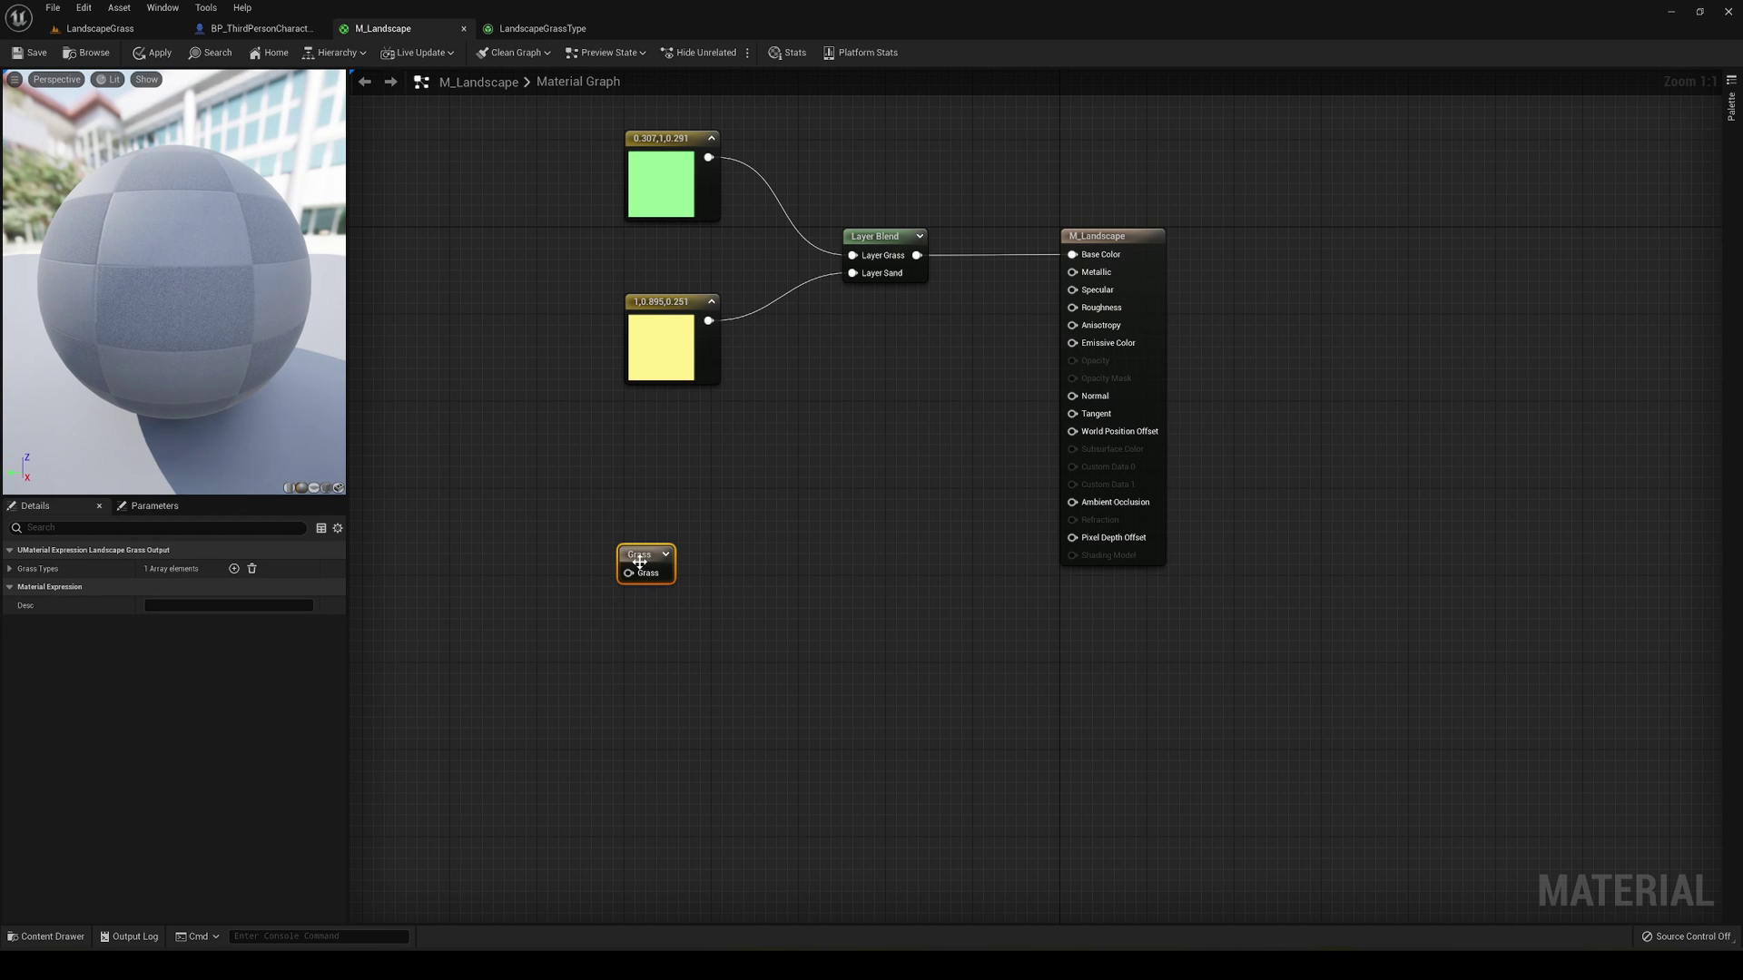
drag(641, 562, 770, 488)
right_drag(770, 487, 895, 521)
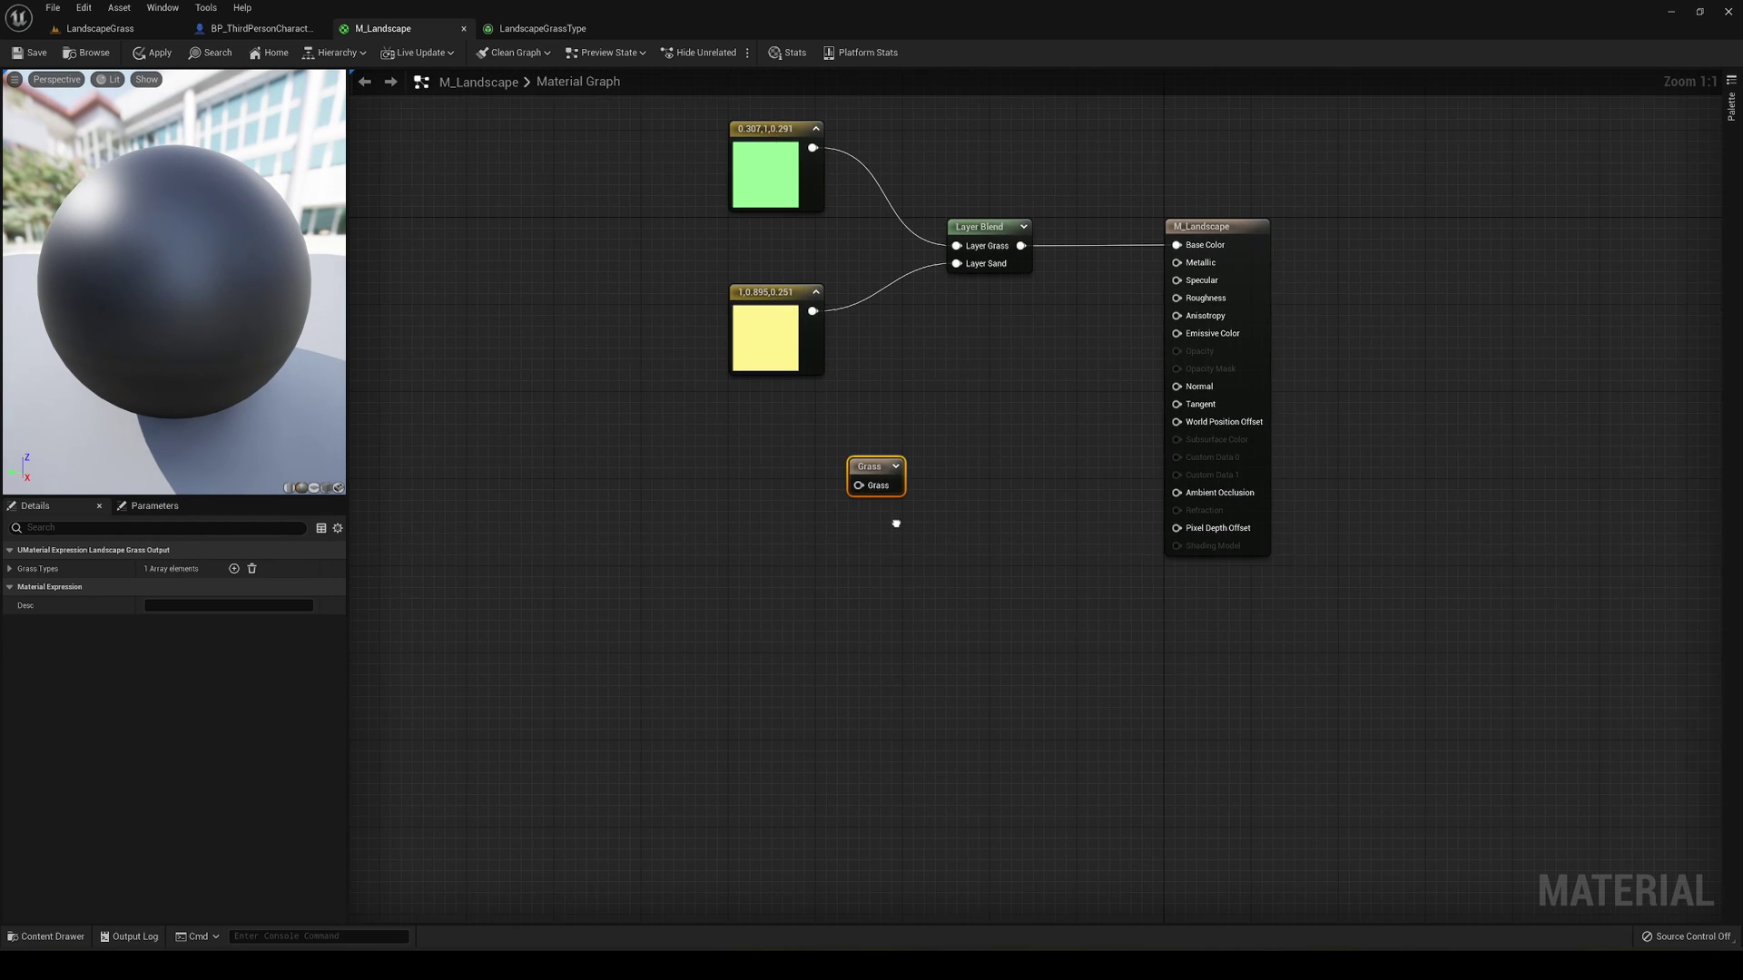
Step: Assign the LandscapeGrassType asset as the Grass Type of the Grass output node's first element
click(10, 569)
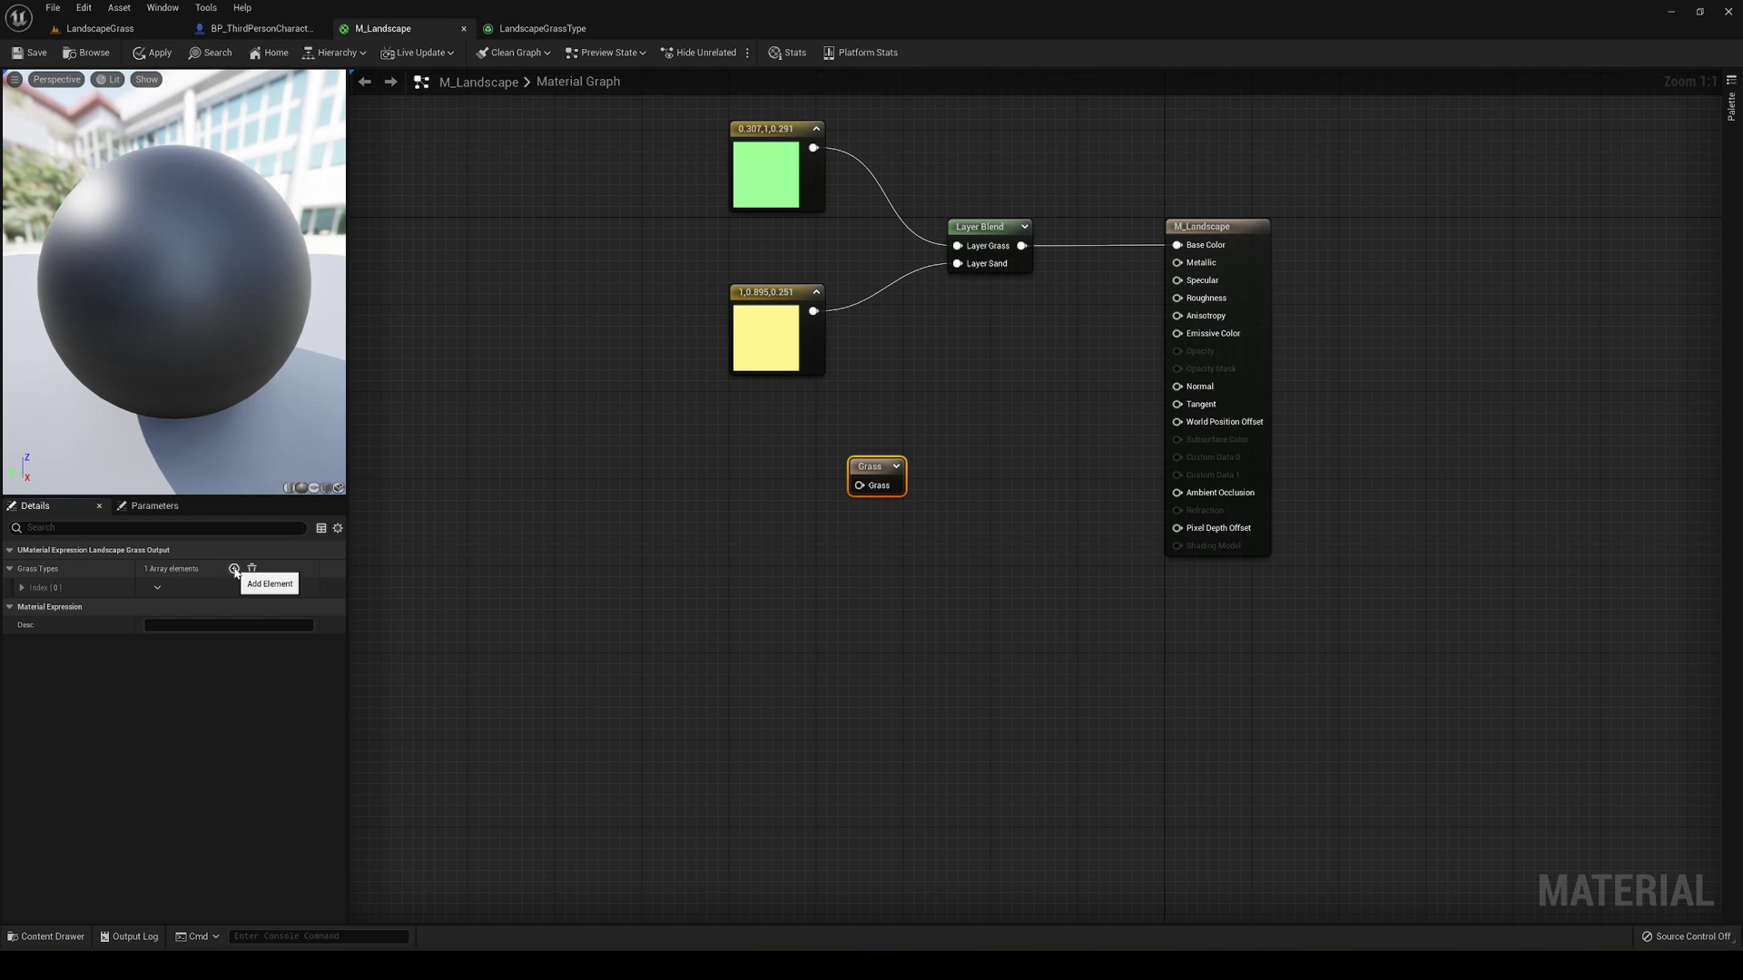
click(20, 587)
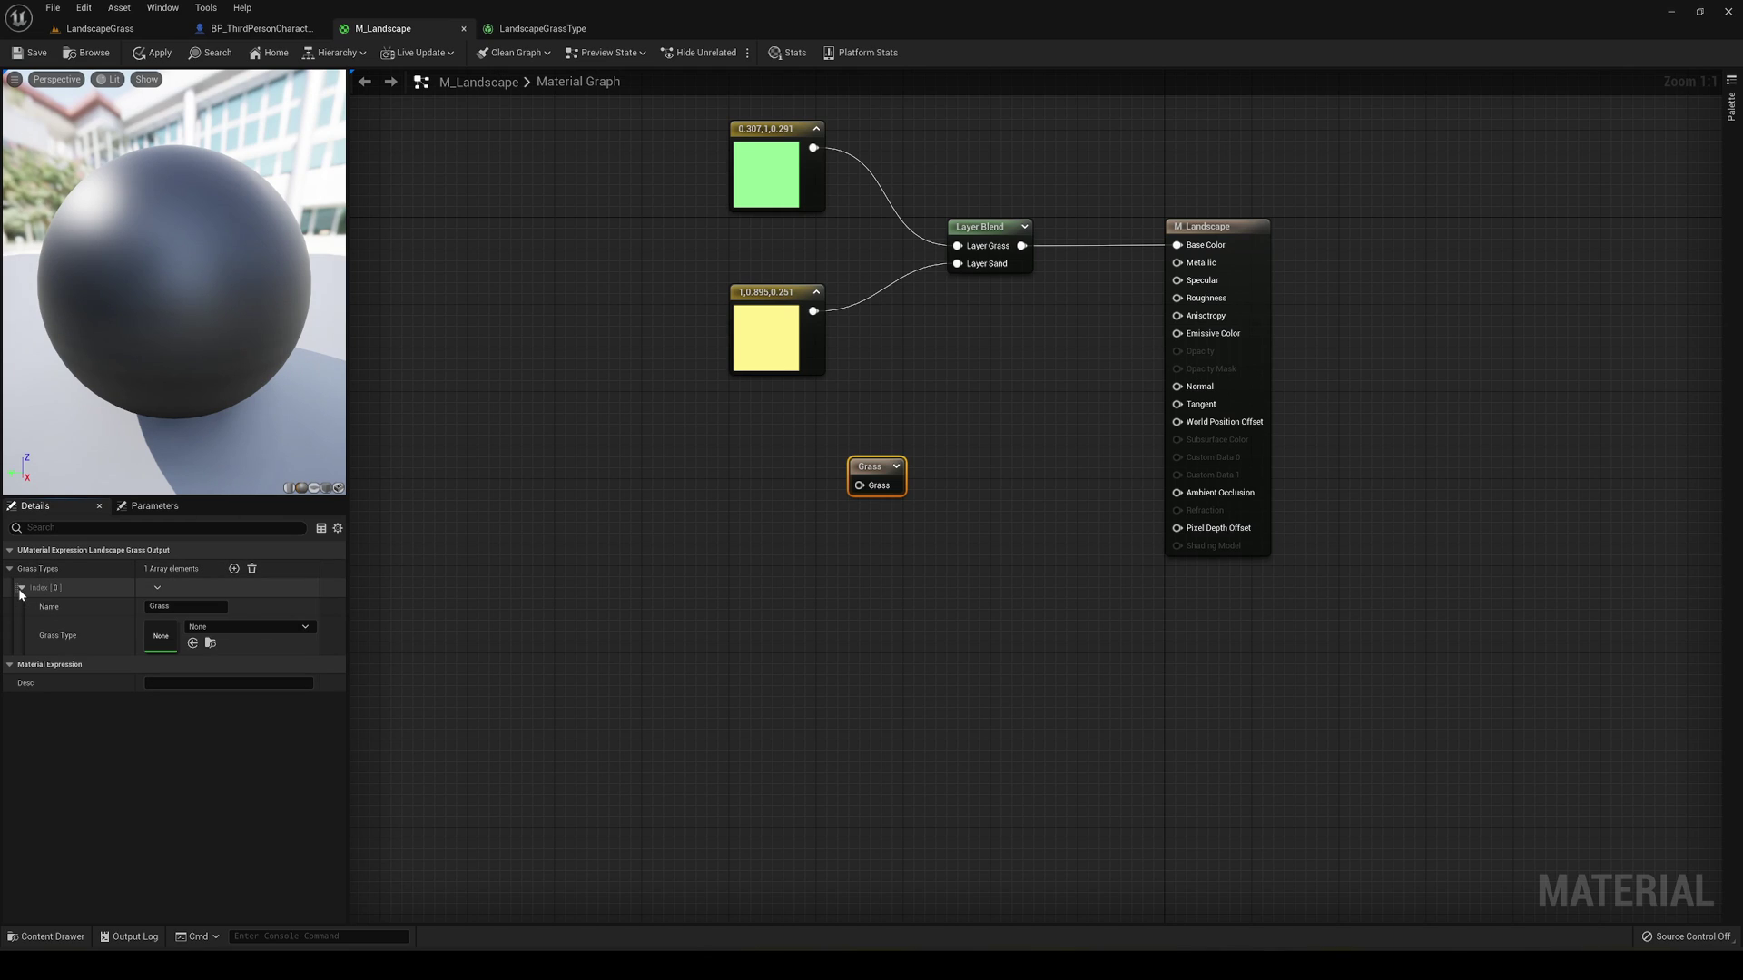
click(233, 626)
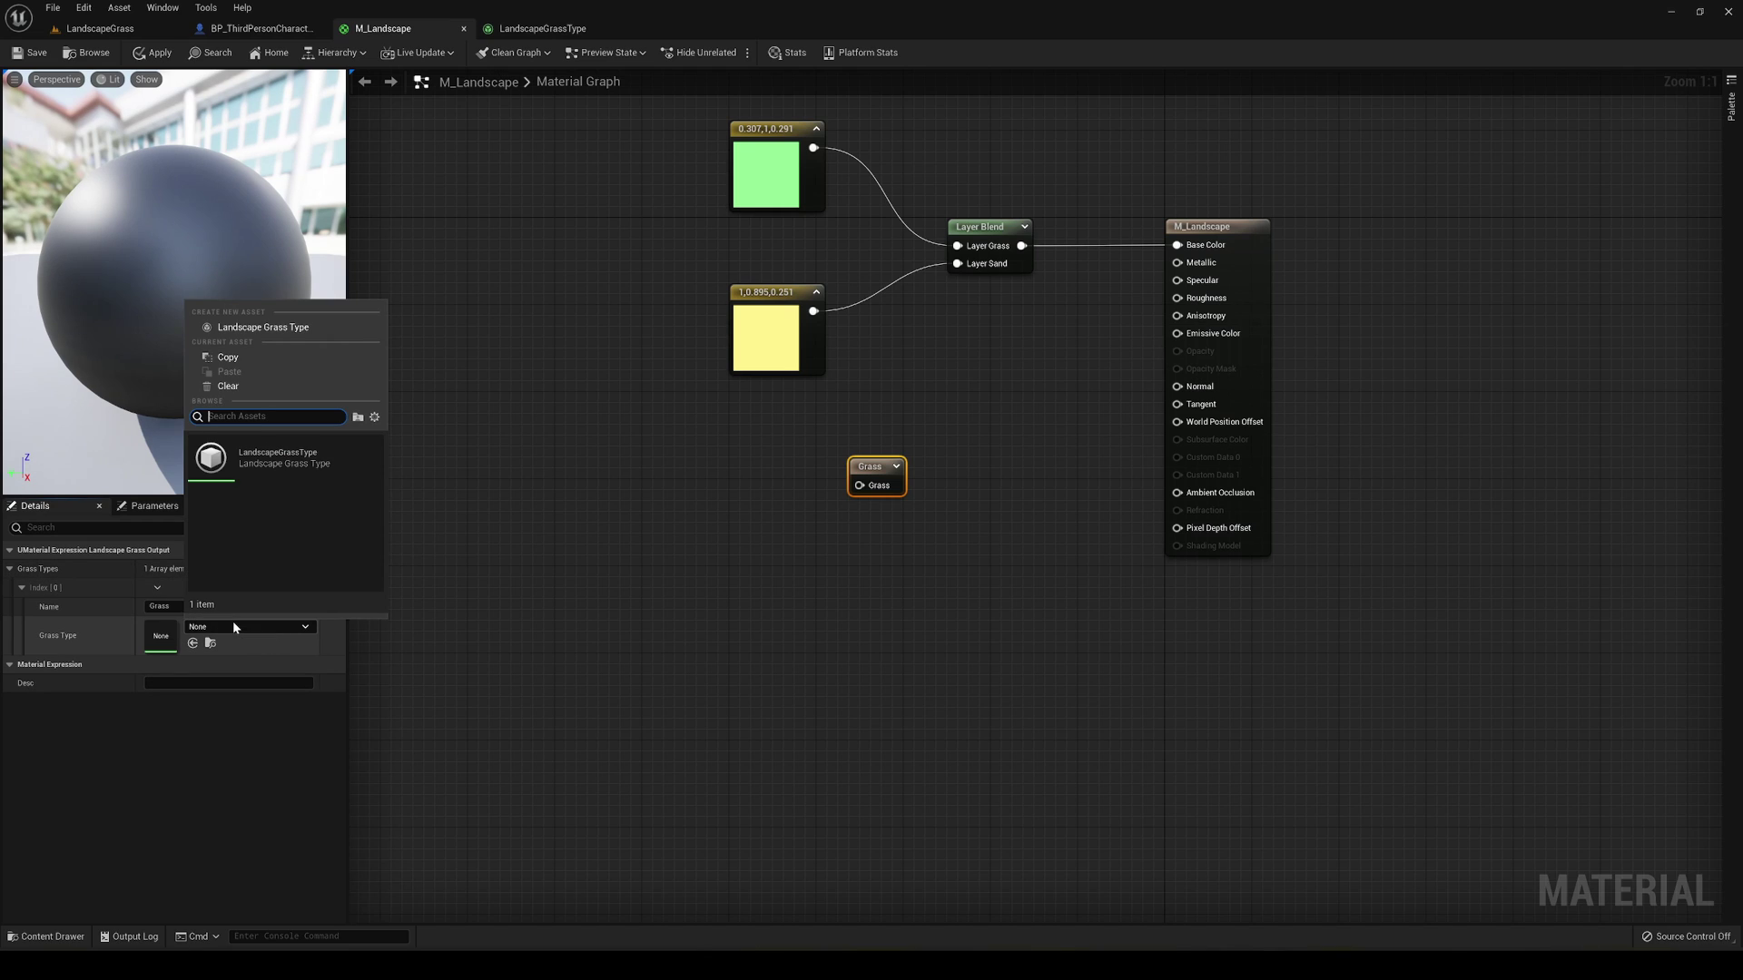
click(314, 454)
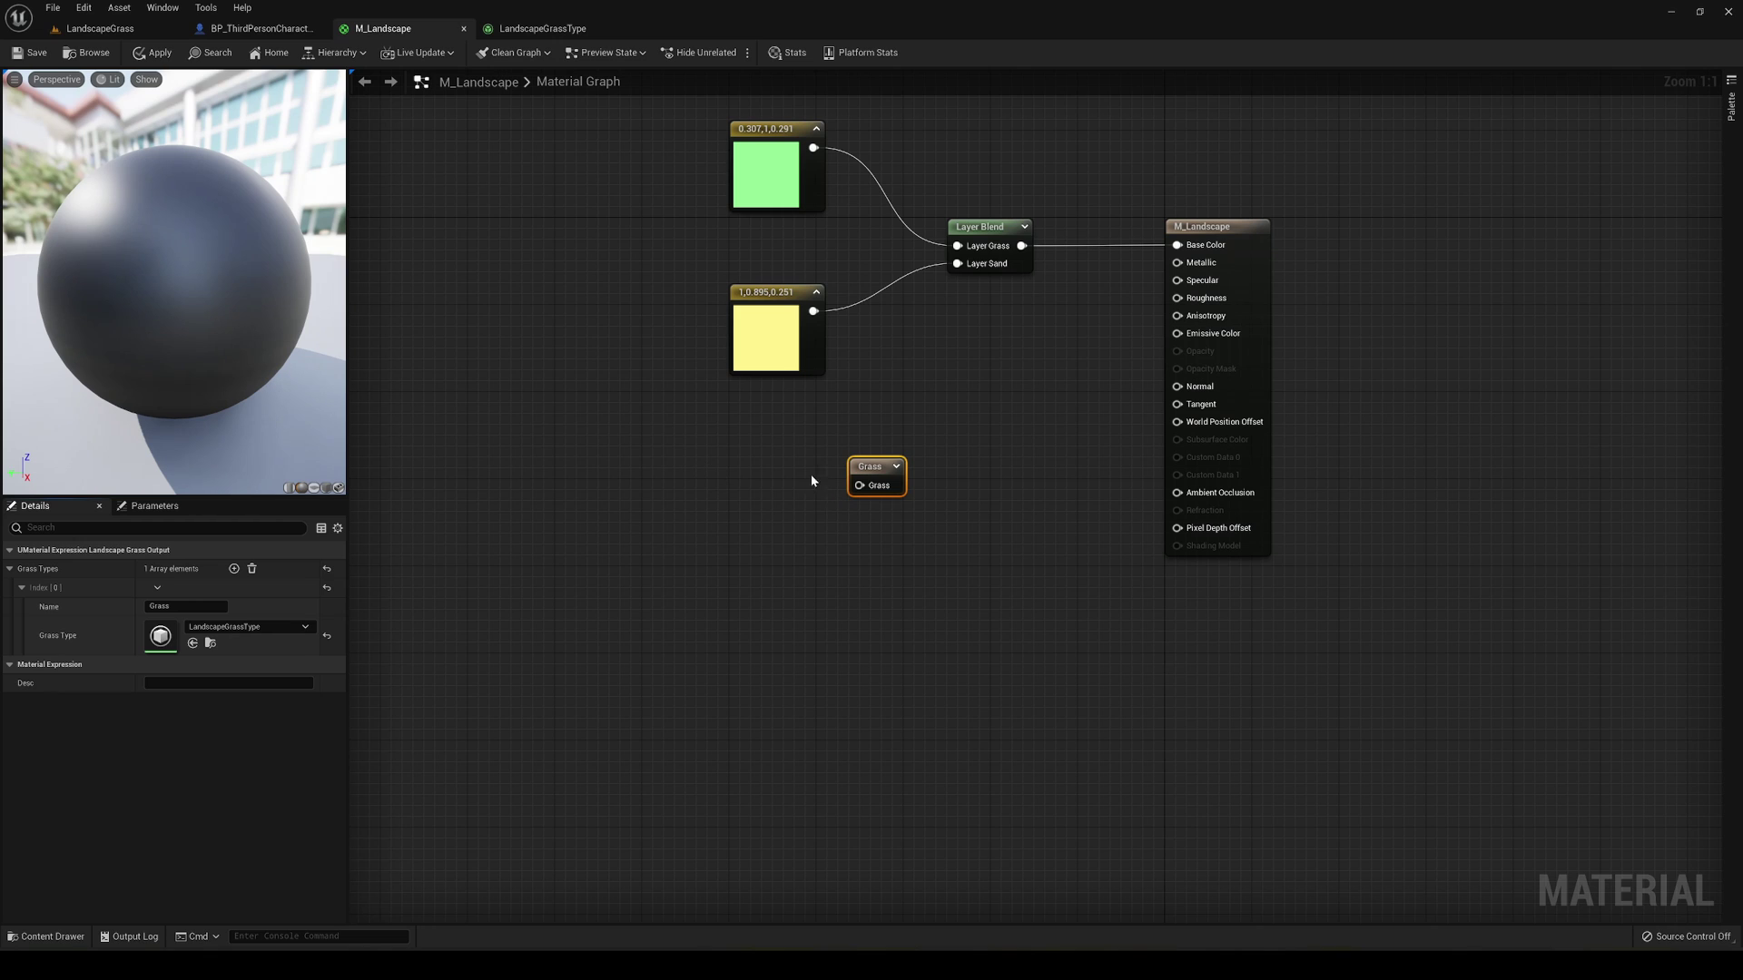
Step: Move the Grass output node below the Layer Blend node to leave room for an input node
scroll(871, 481, up, 6)
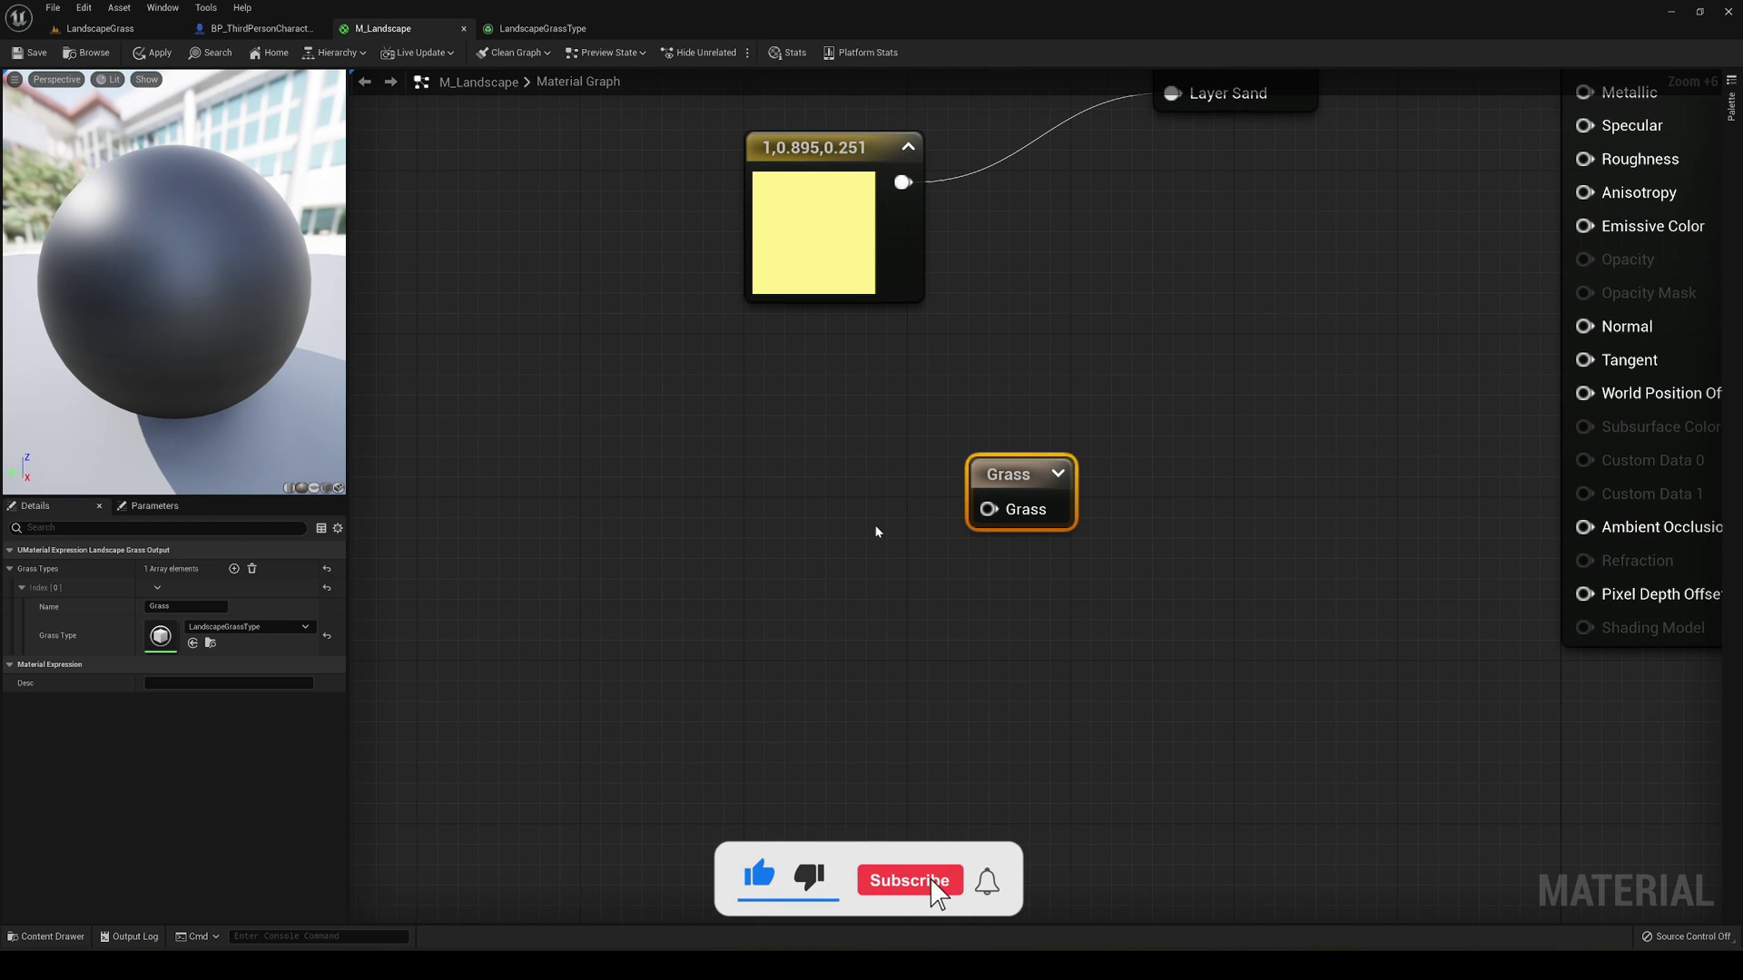
right_drag(813, 445, 720, 691)
scroll(790, 604, down, 1)
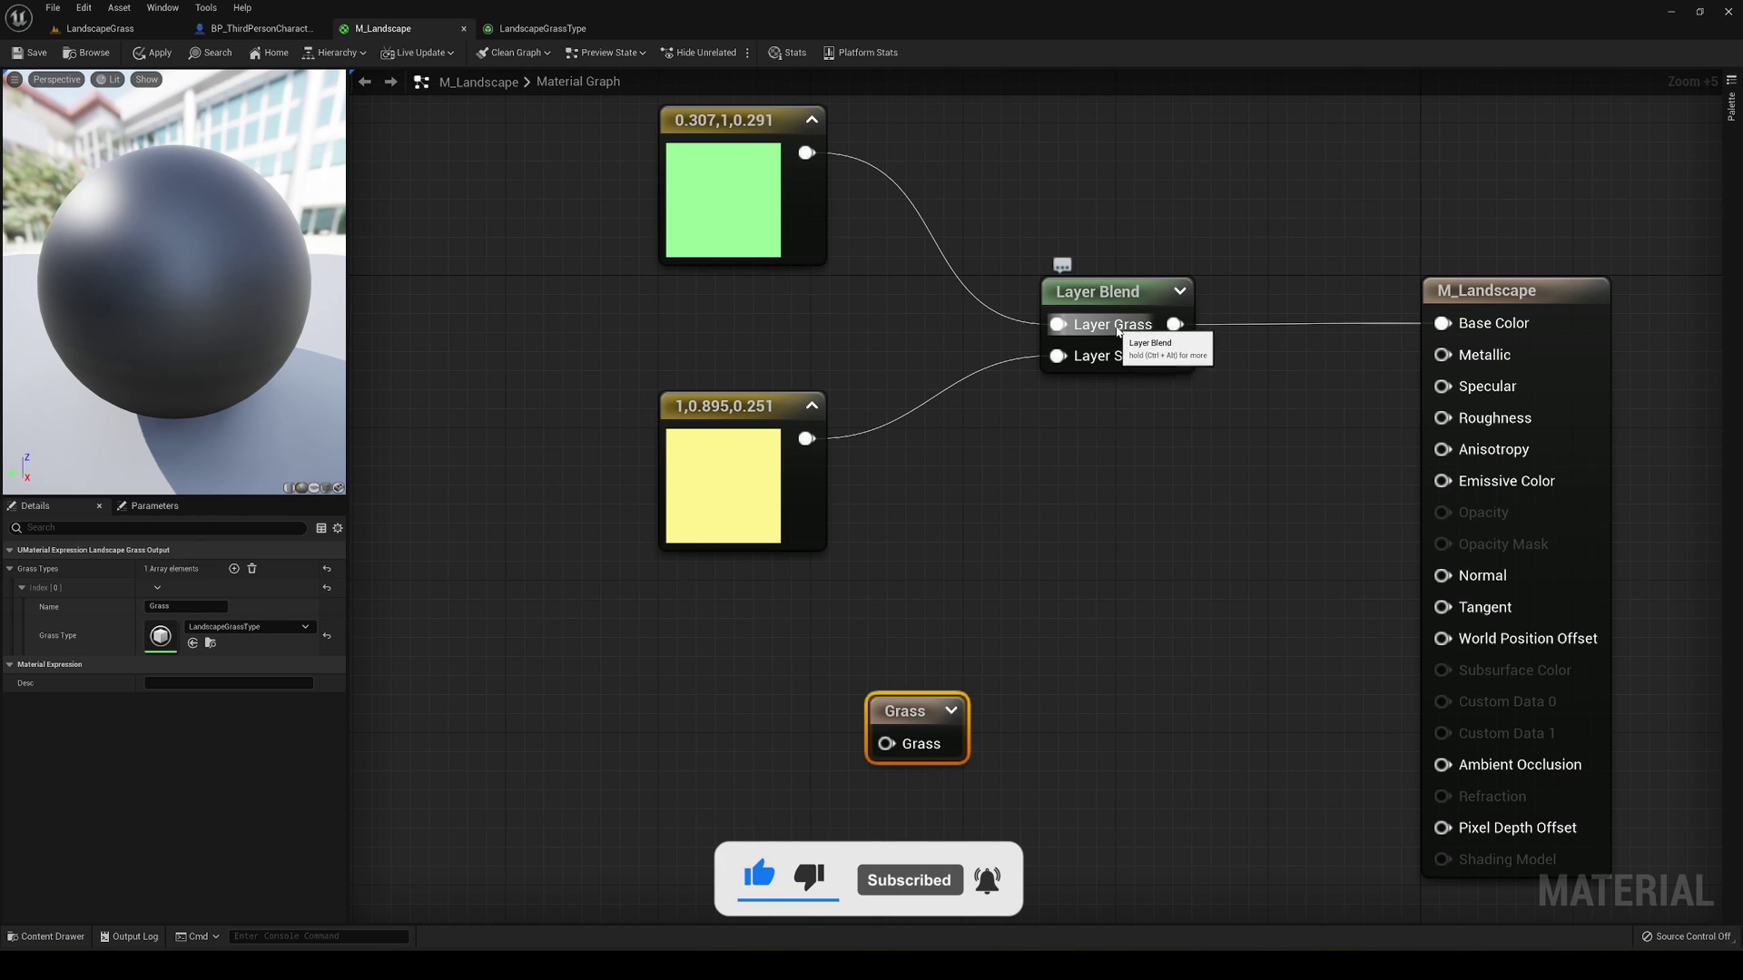
right_drag(911, 710, 941, 532)
drag(932, 554, 1140, 537)
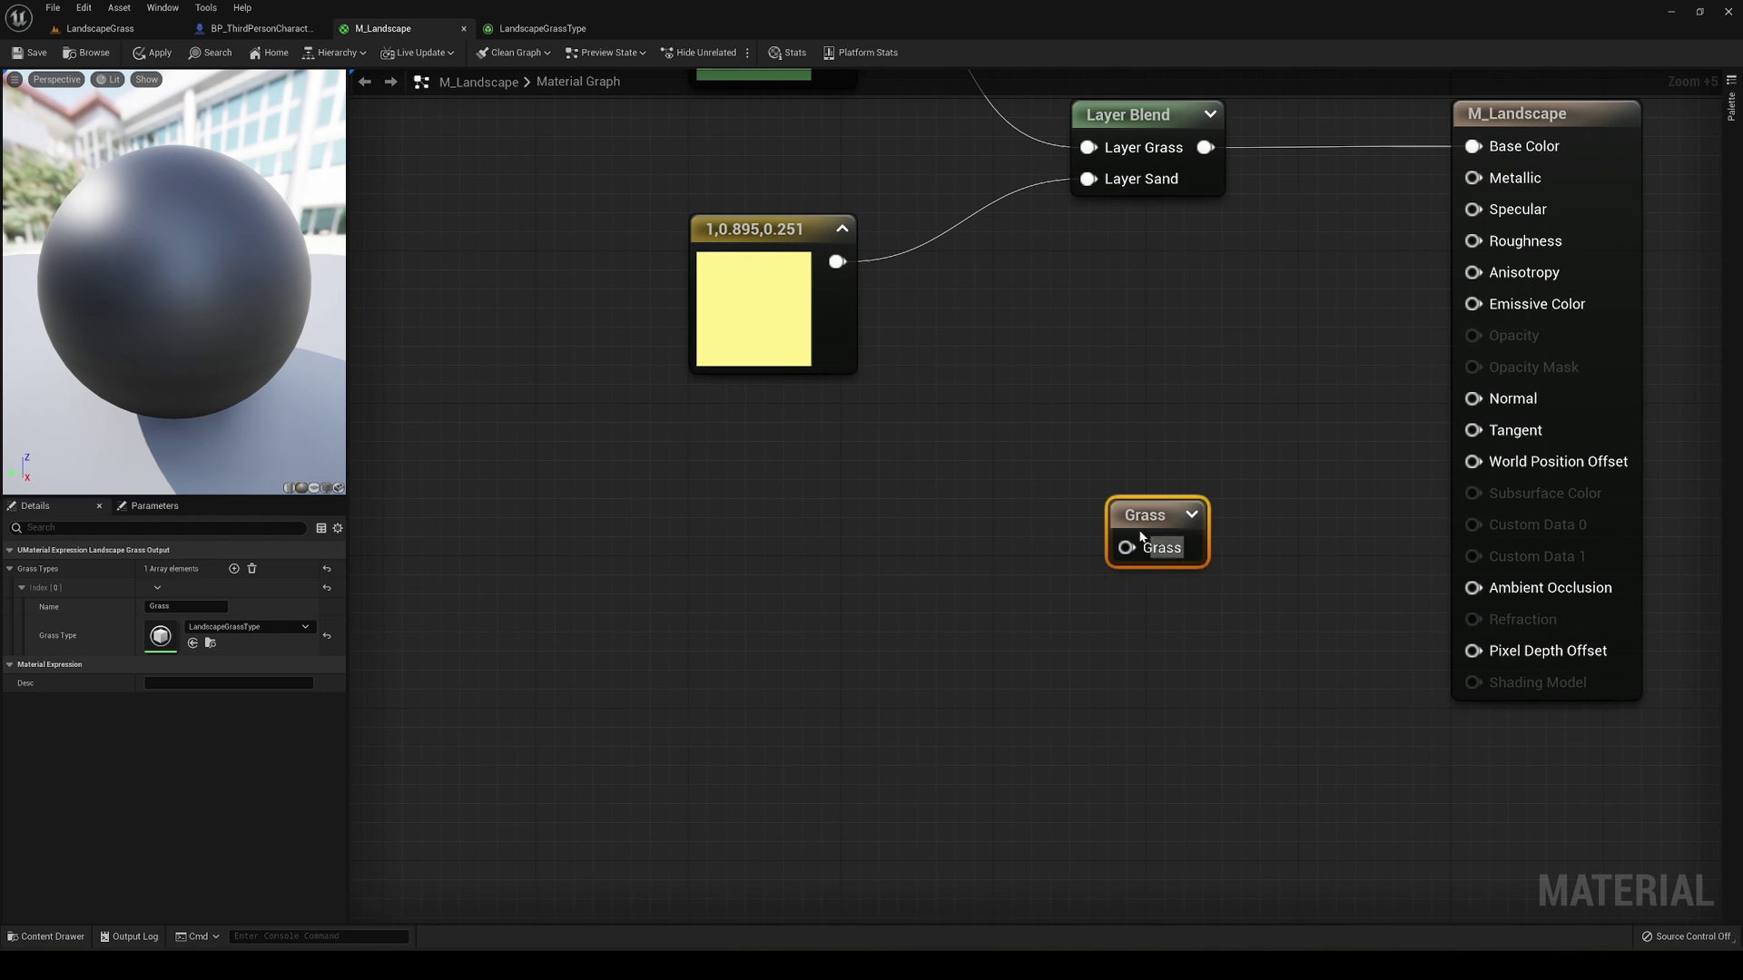
click(891, 650)
scroll(854, 590, down, 5)
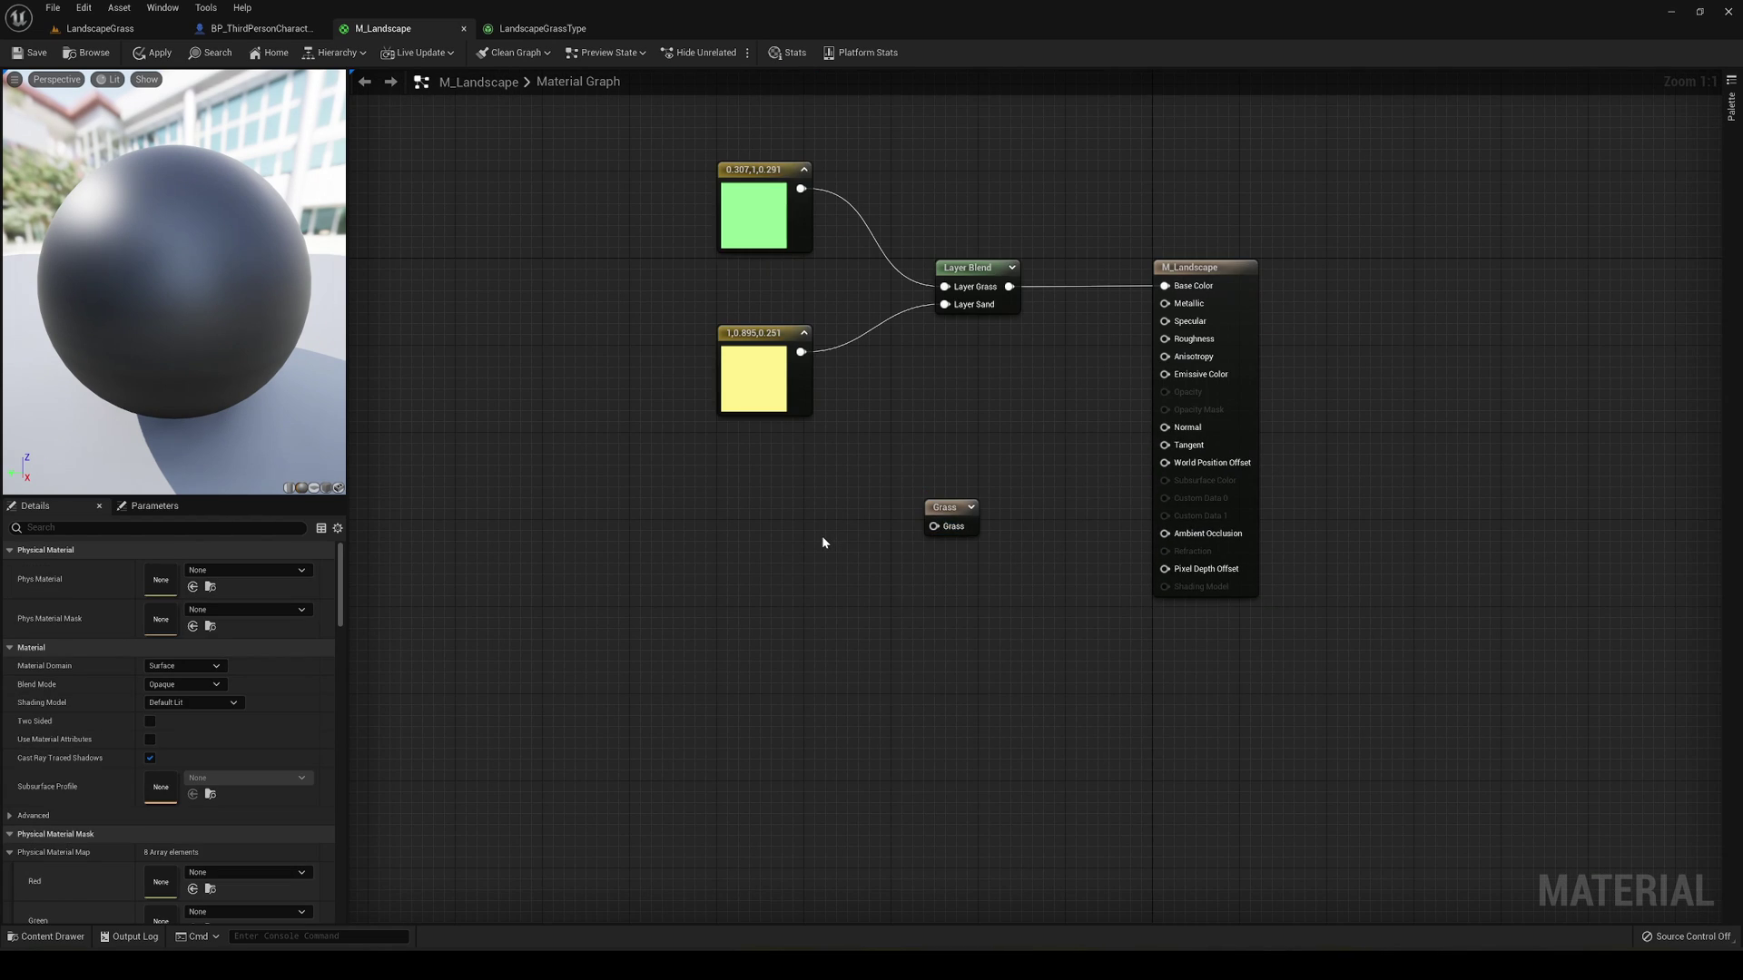
Step: Connect a new landscape layer sample node with parameter name Grass to the Grass output node and apply the material
right_click(822, 537)
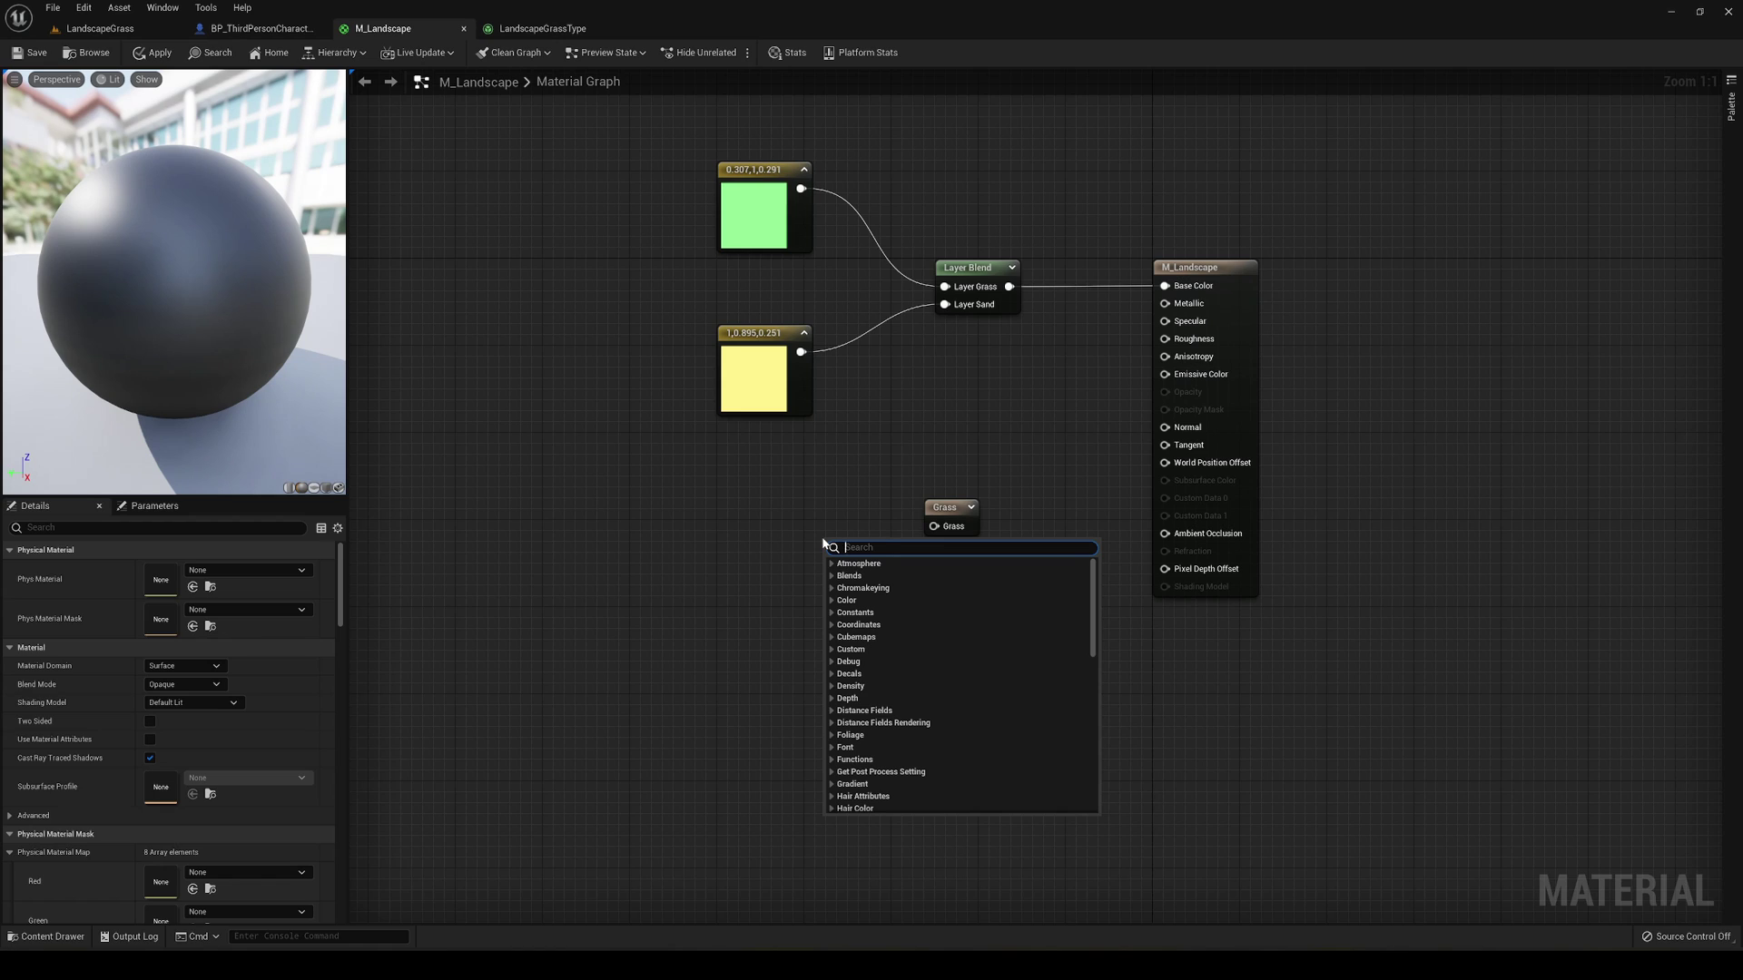
text(layer)
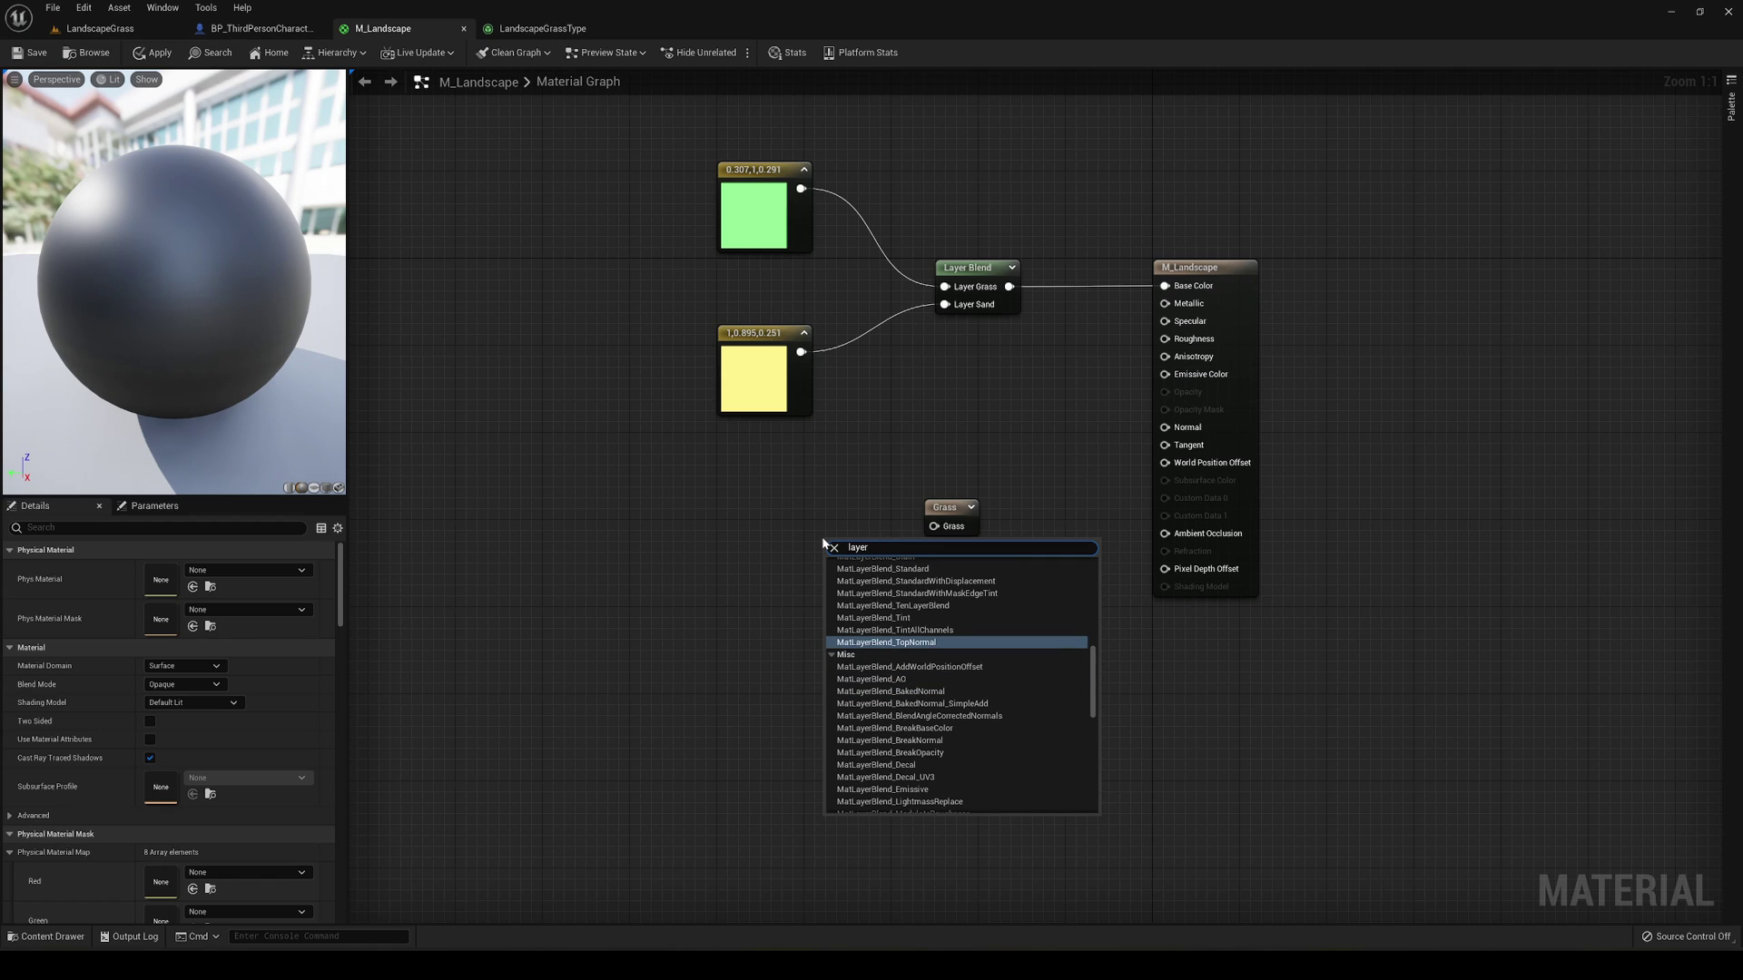
text( sam)
key(Return)
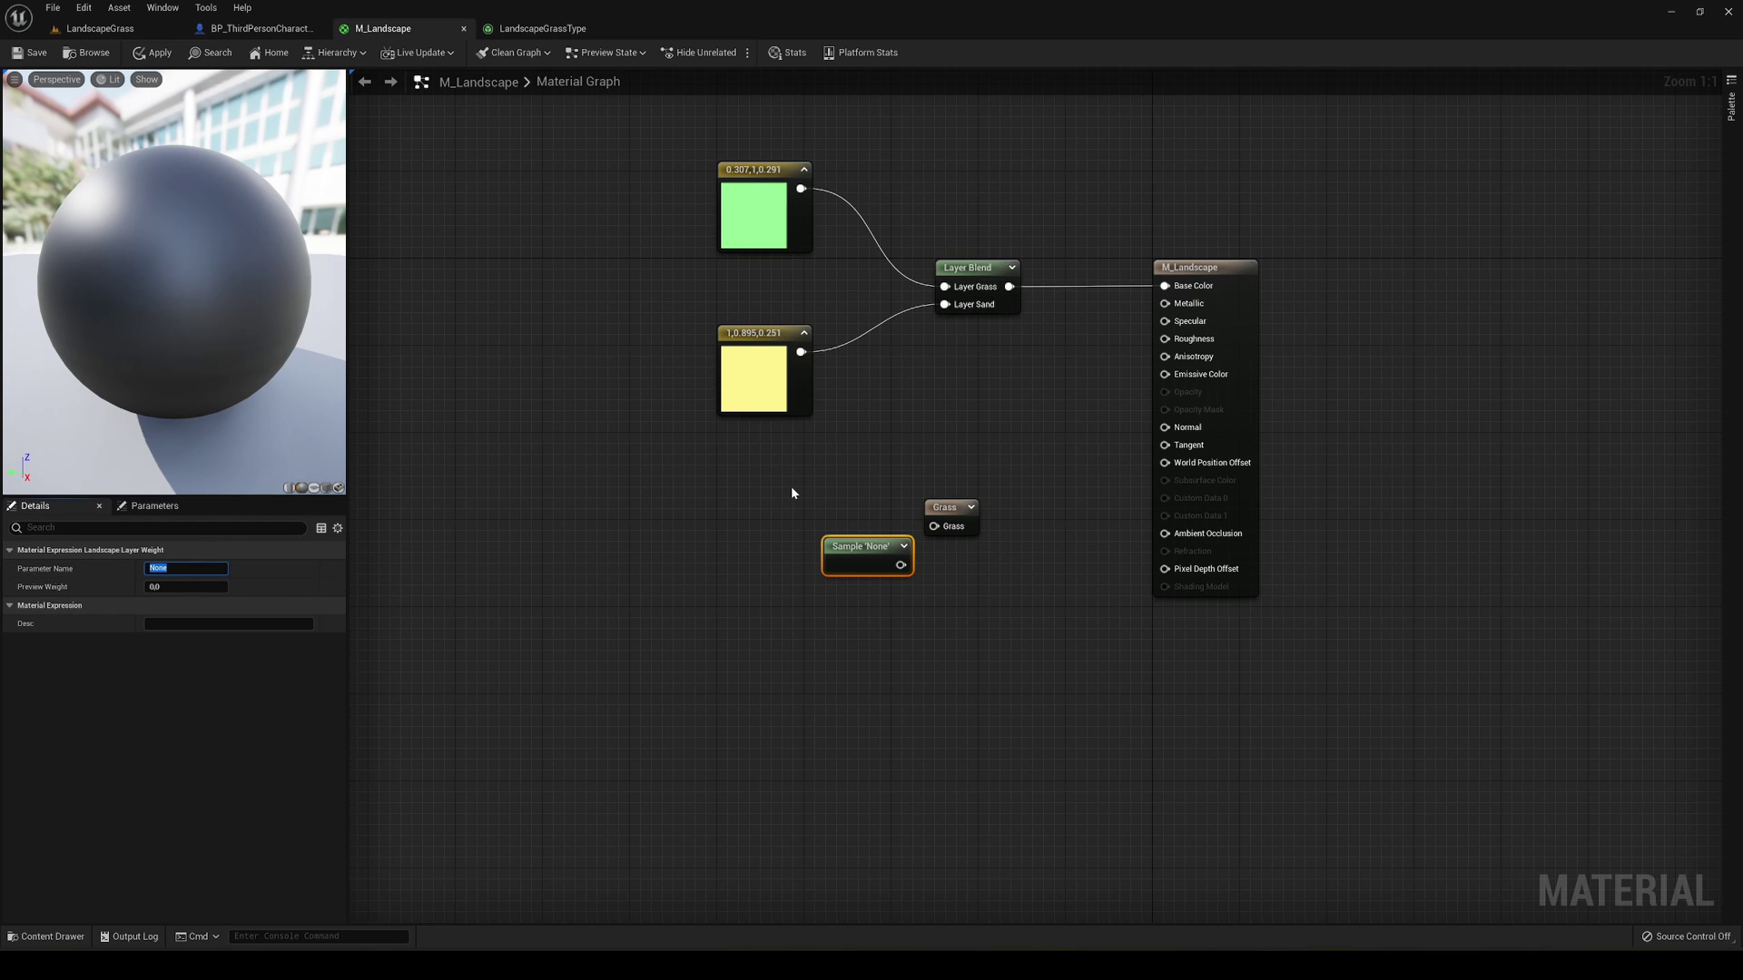
text(Grass)
key(Return)
click(841, 573)
right_drag(843, 581, 769, 650)
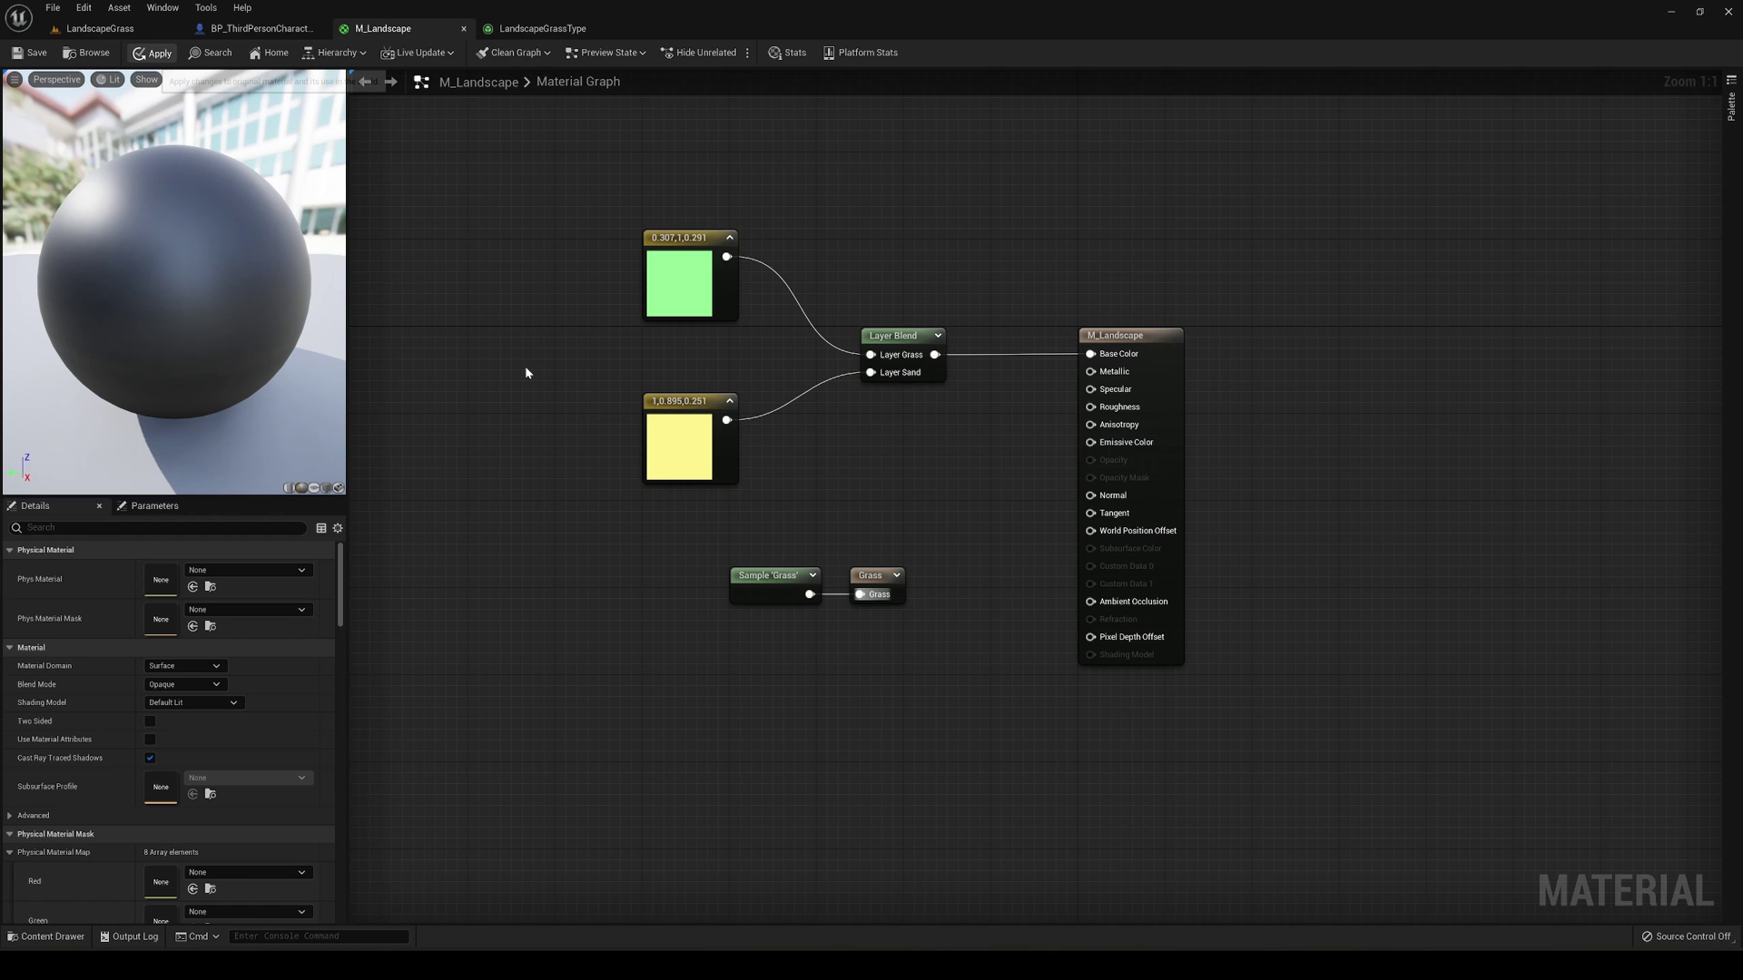
Step: Return to the LandscapeGrass level and examine the spawned grass up close and around the sand patch
click(143, 31)
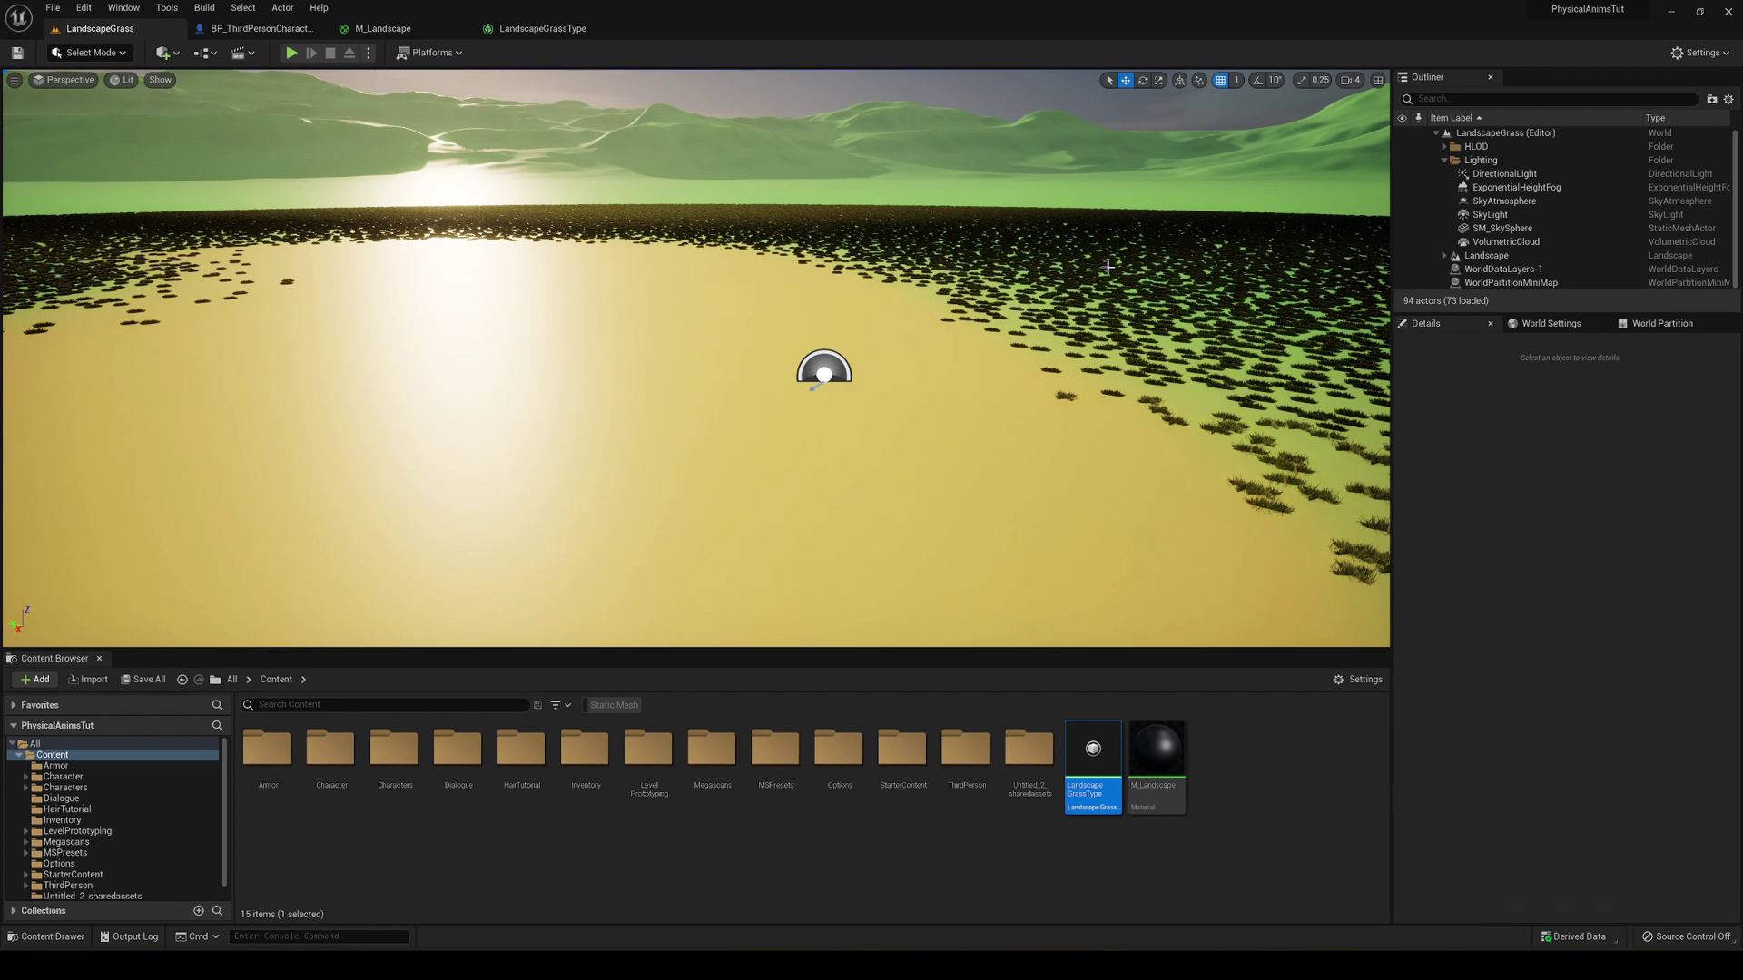
right_drag(1114, 378, 1146, 361)
key(w)
key(s)
key(s)
right_drag(391, 295, 392, 296)
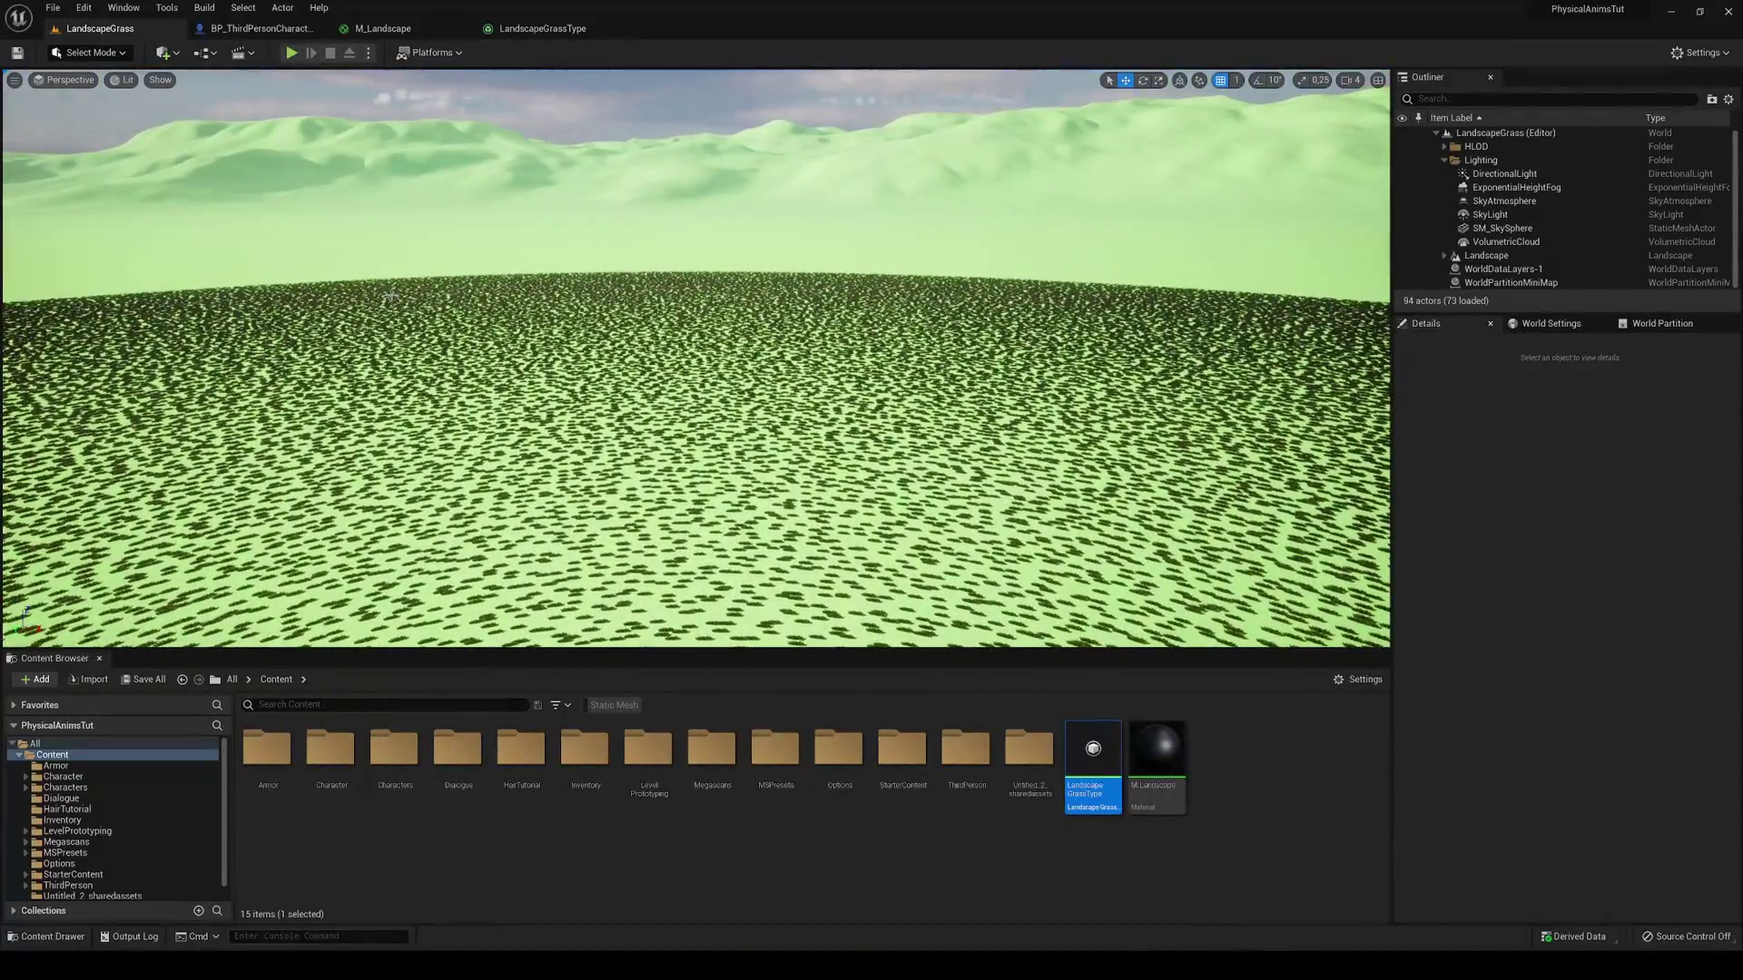
right_drag(975, 301, 445, 297)
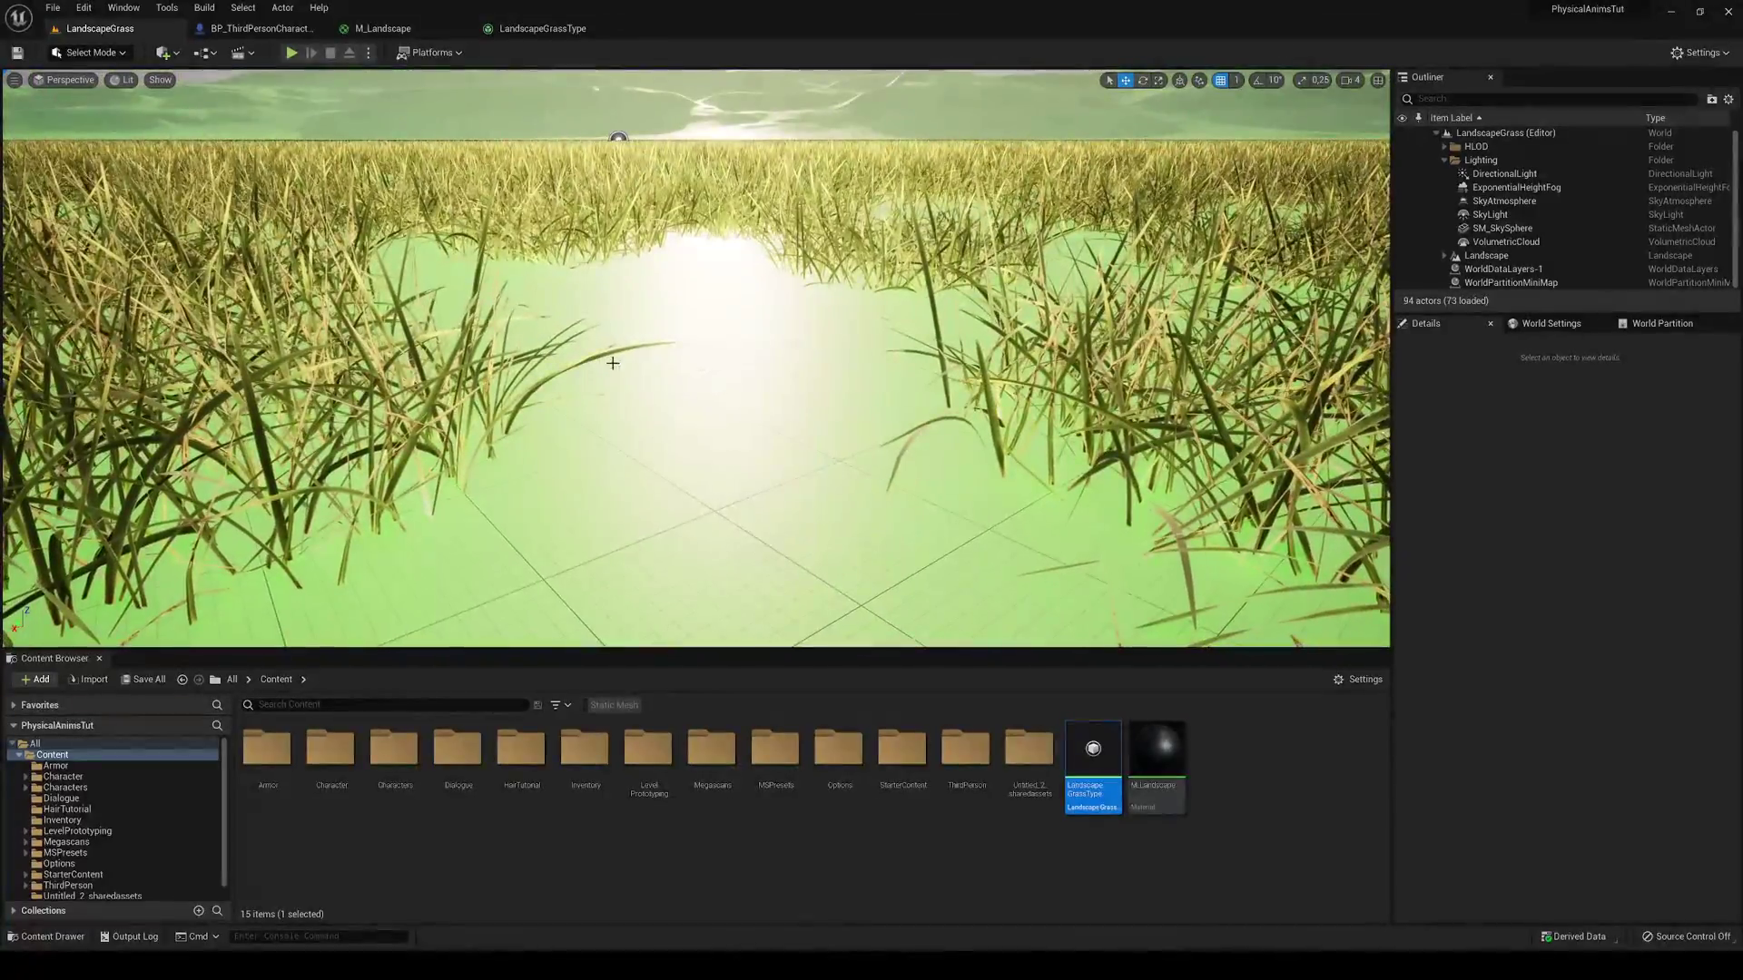
right_drag(745, 345, 678, 376)
key(s)
right_drag(485, 105, 486, 106)
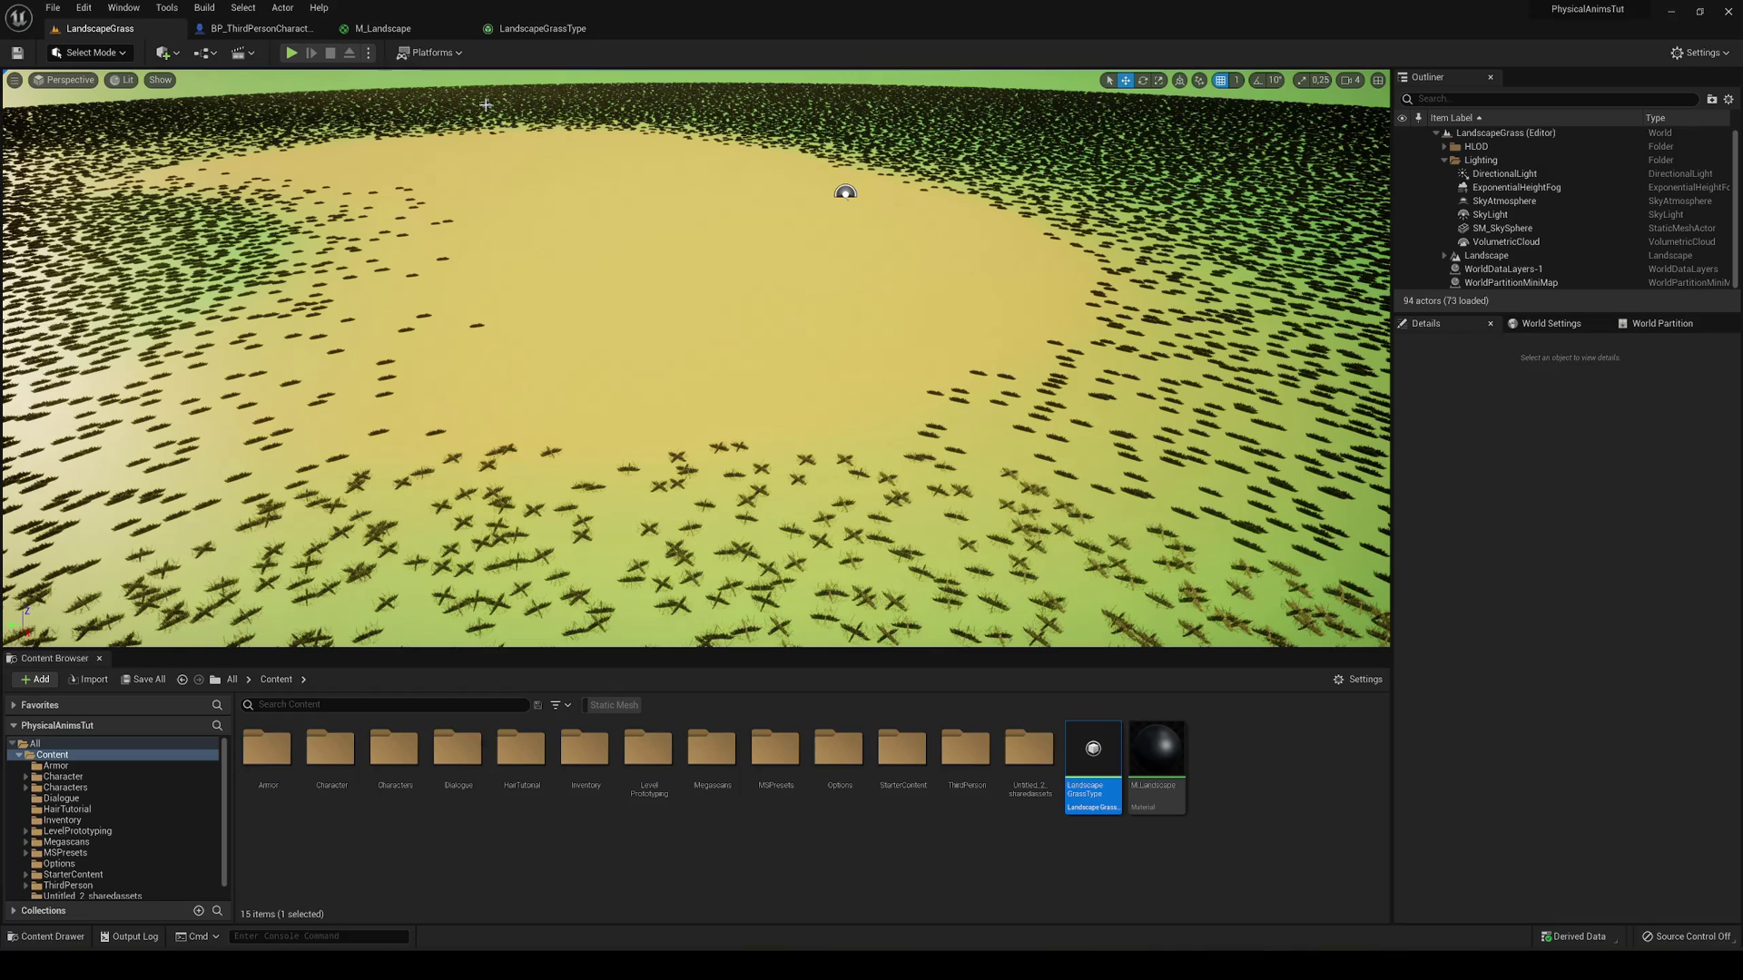
Step: Review the Grass layer sample node's parameter name in the M_Landscape material
click(544, 29)
click(392, 31)
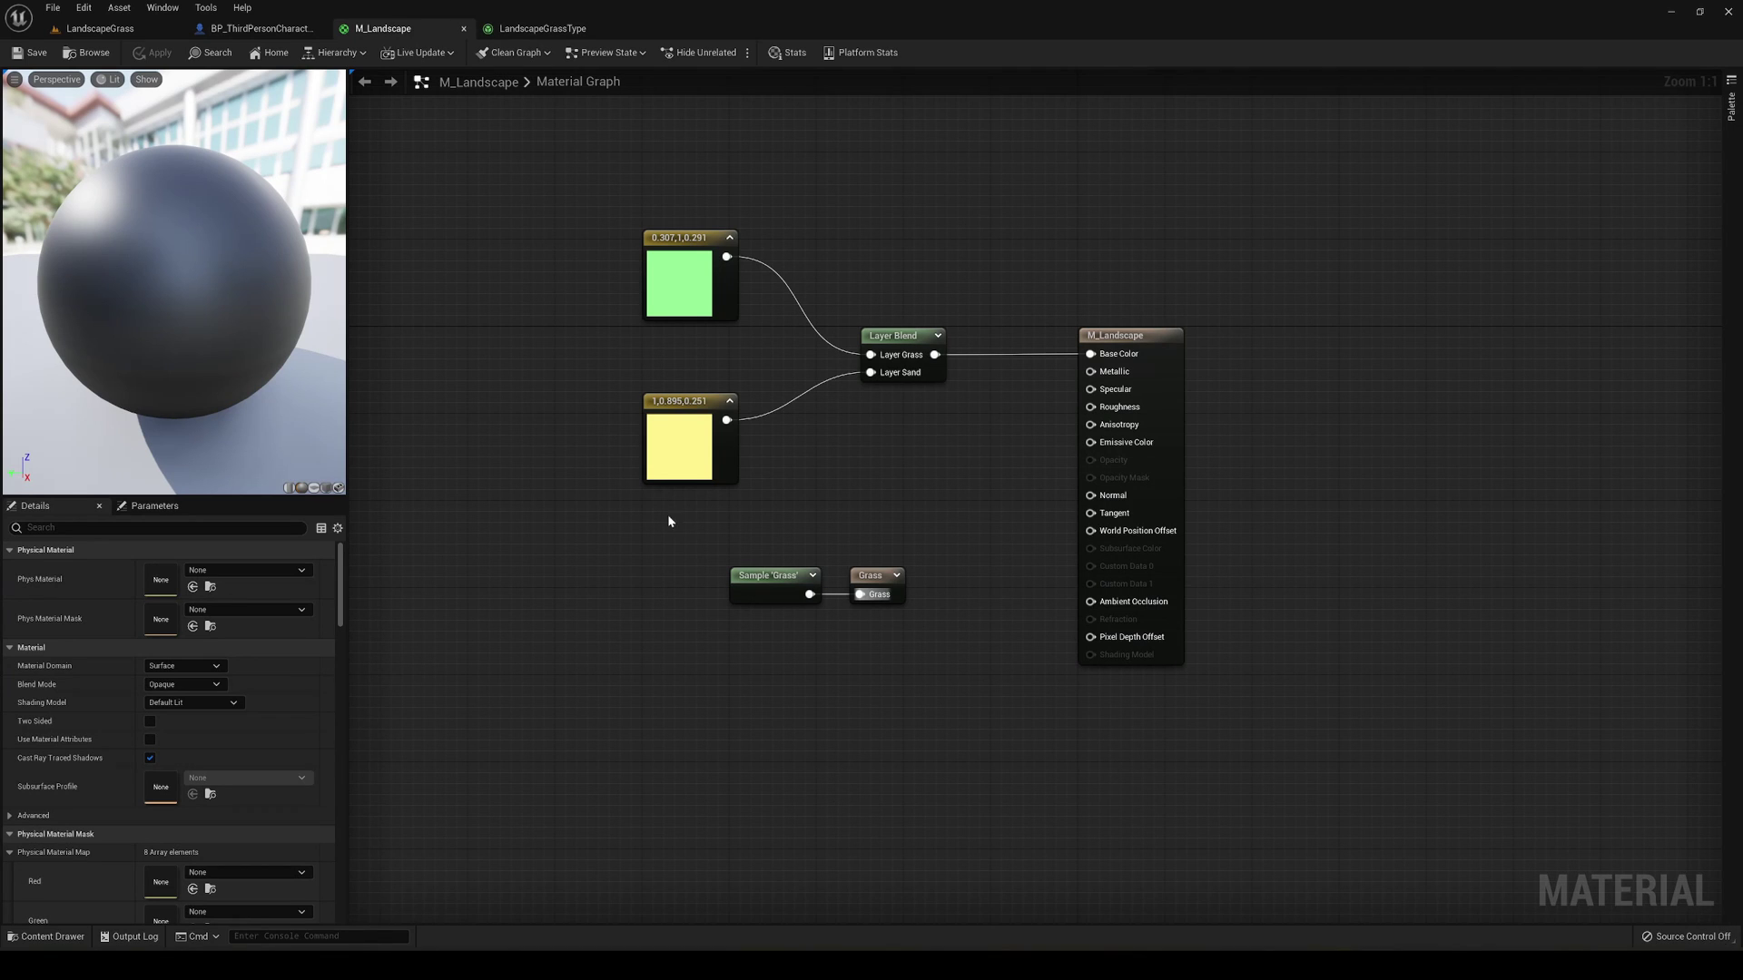
click(760, 576)
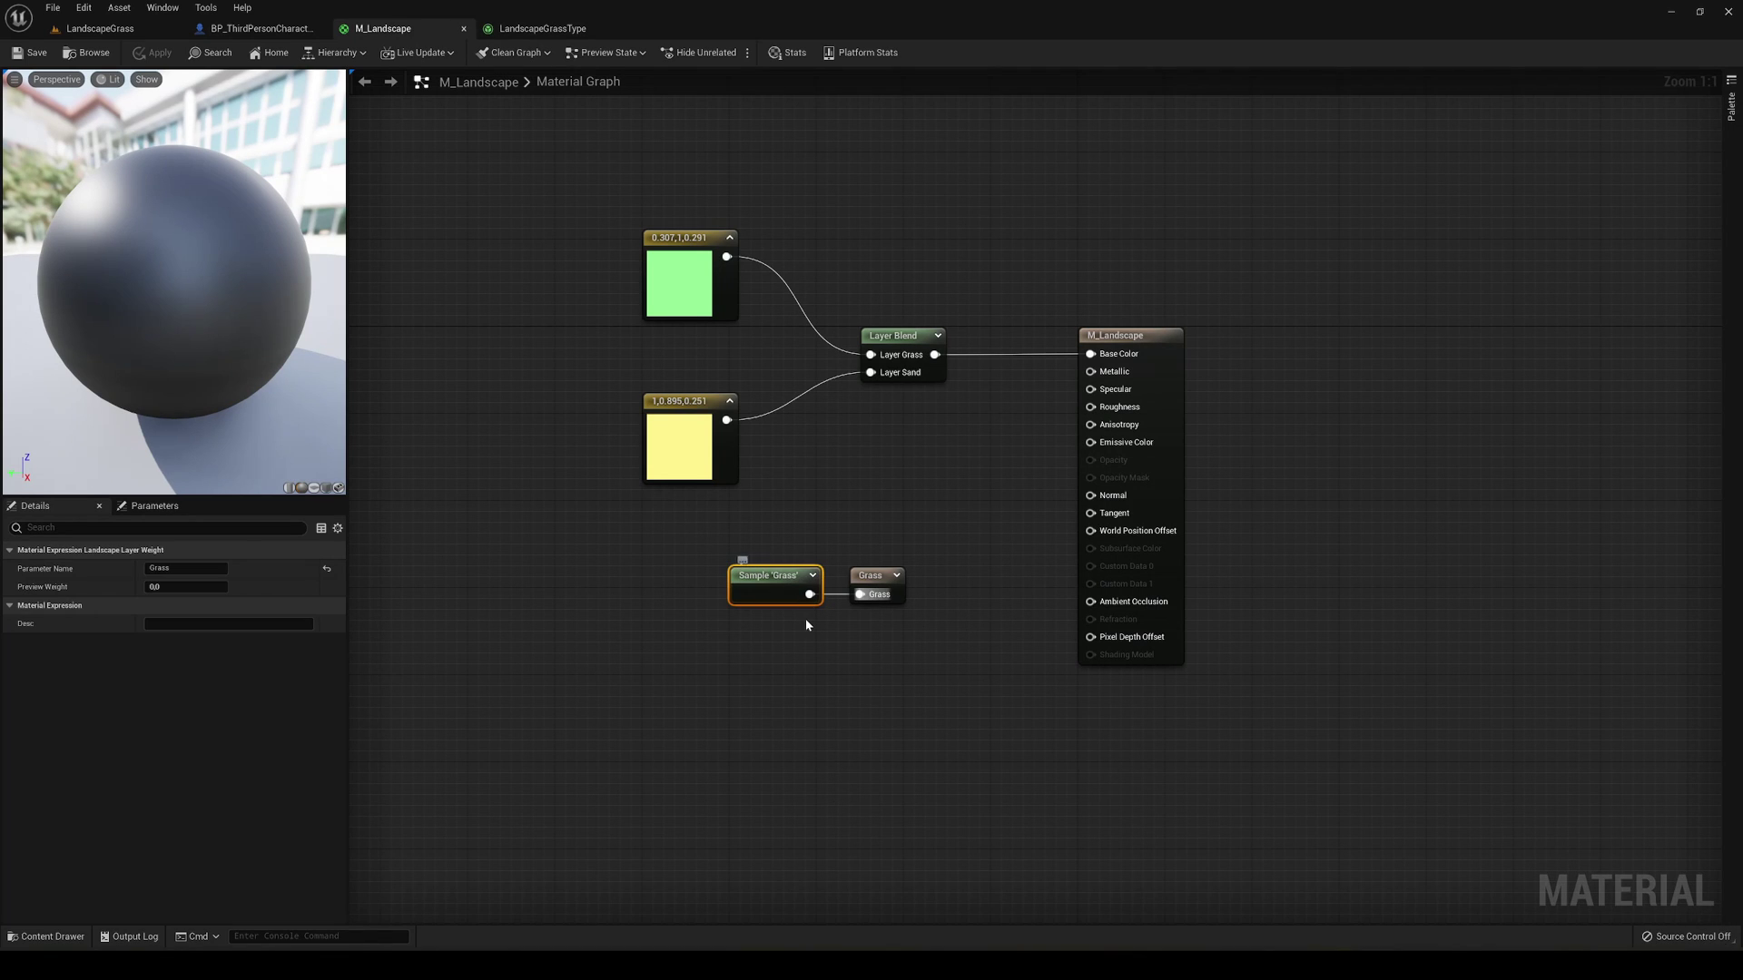
click(507, 272)
Step: In Landscape mode, paint the Sand layer over the grass along the near edge of the sand patch
click(118, 29)
click(91, 52)
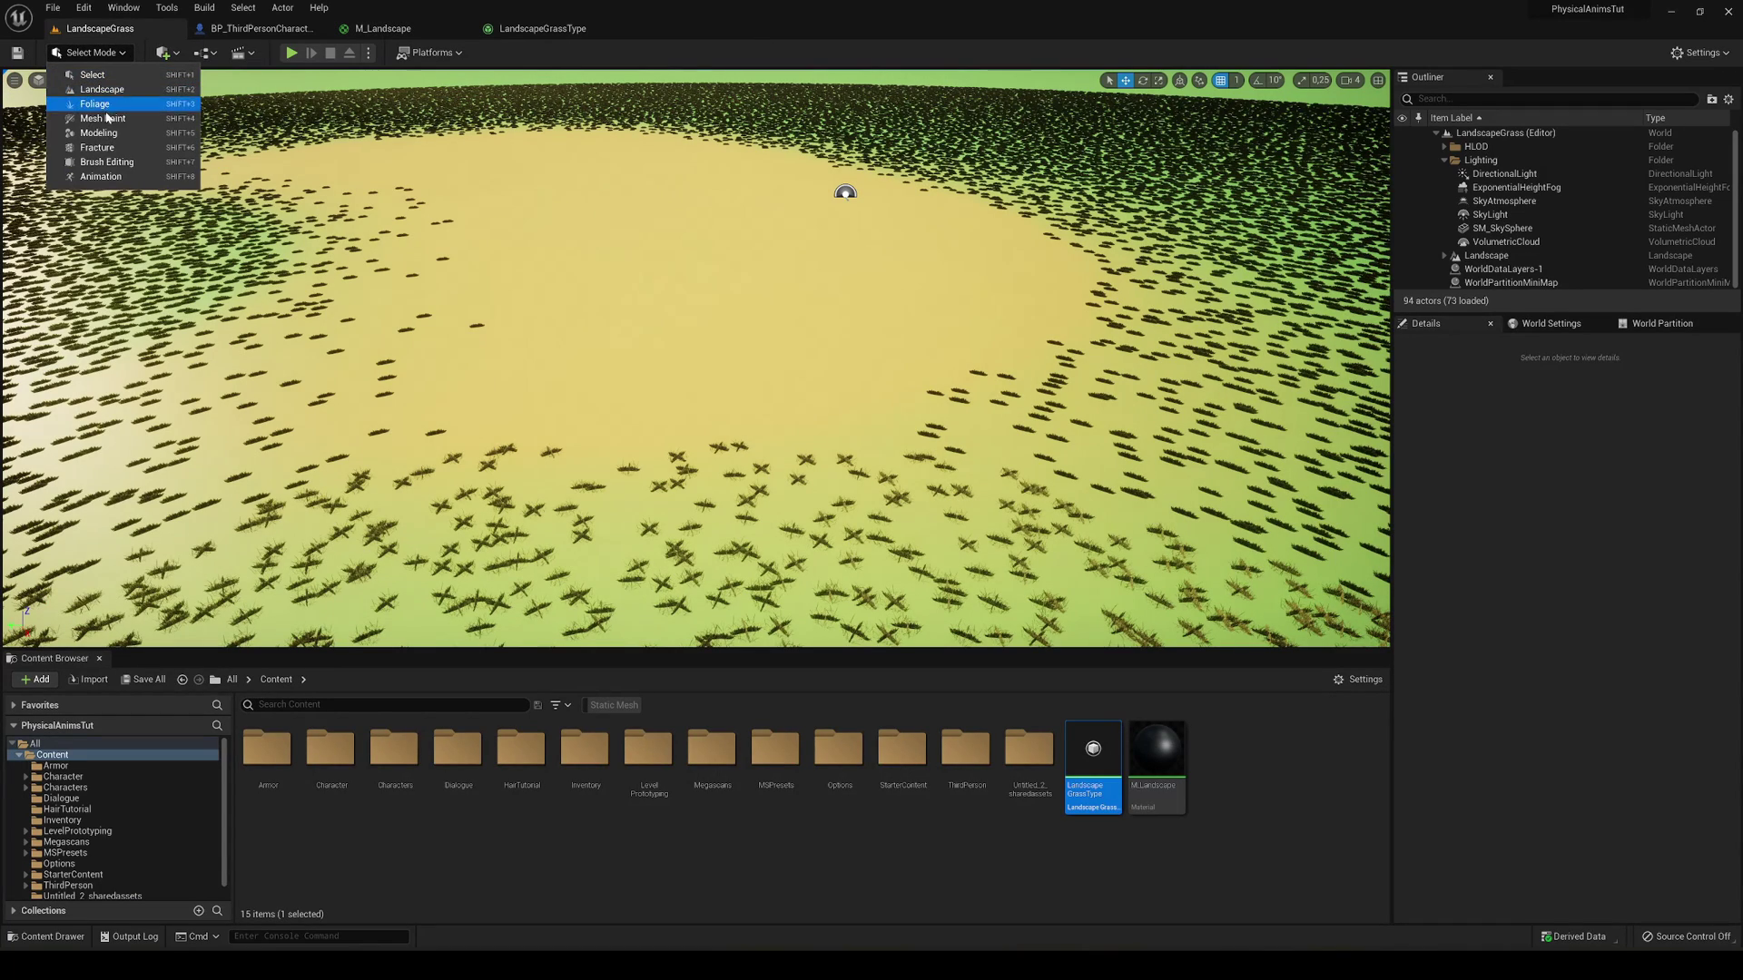
click(102, 91)
click(56, 501)
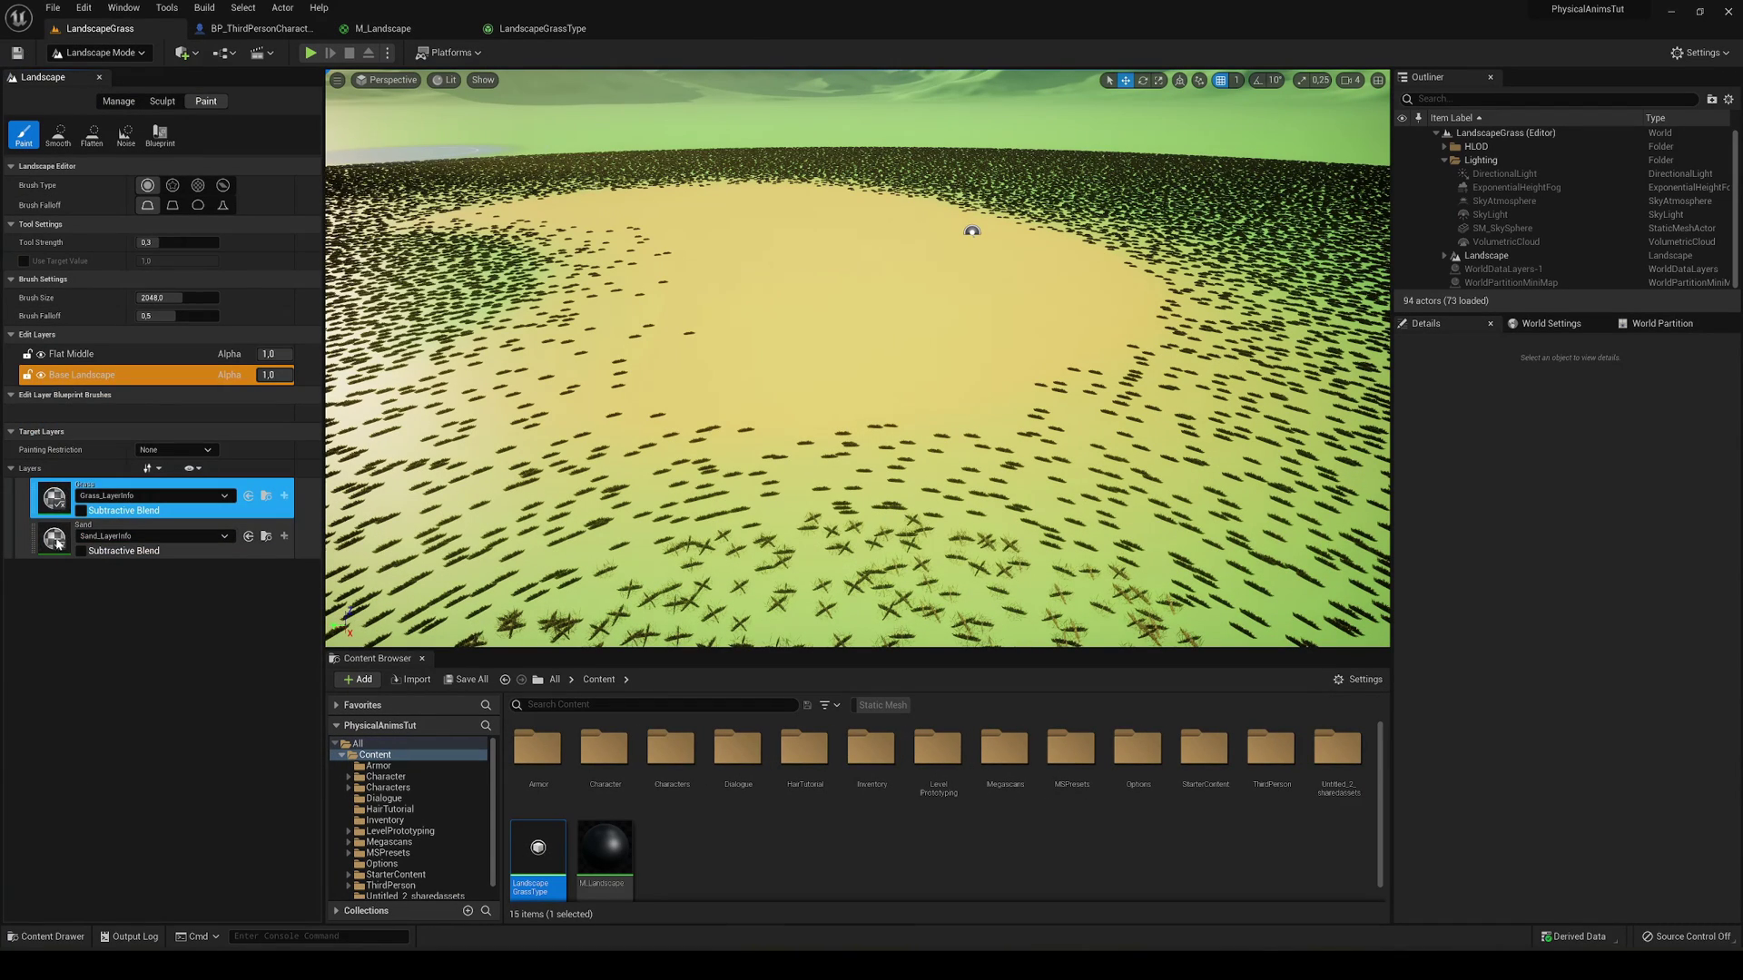
click(57, 545)
right_drag(581, 408, 617, 440)
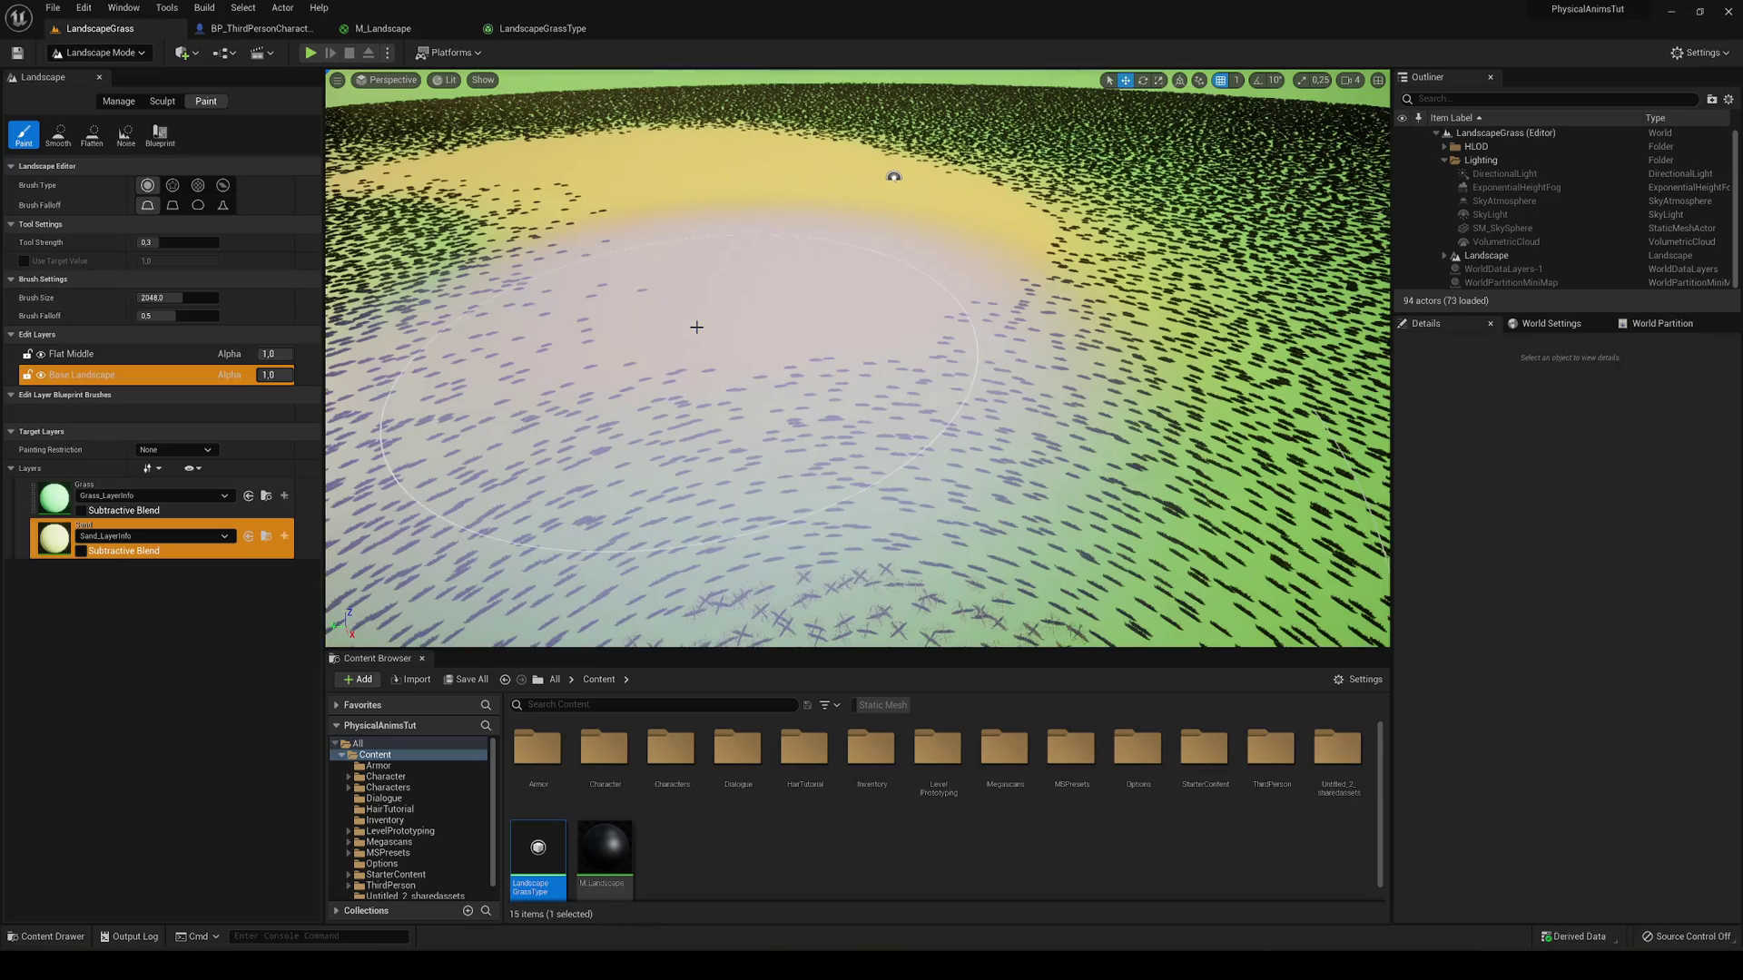
right_drag(971, 287, 1121, 254)
mouse_move(875, 286)
mouse_down()
mouse_move(901, 272)
mouse_move(860, 273)
mouse_move(1135, 319)
mouse_move(1035, 272)
mouse_move(769, 304)
mouse_up()
Step: Inspect the grass along the border of the painted sand area and return to Select mode
key(w)
mouse_move(770, 304)
right_down()
mouse_move(854, 291)
mouse_move(849, 236)
mouse_move(917, 223)
mouse_move(971, 236)
mouse_move(1144, 354)
right_up()
mouse_move(780, 336)
right_down()
mouse_move(717, 286)
mouse_move(699, 298)
mouse_move(762, 283)
right_up()
right_drag(906, 193, 1167, 217)
right_drag(822, 300, 902, 247)
click(98, 52)
click(91, 67)
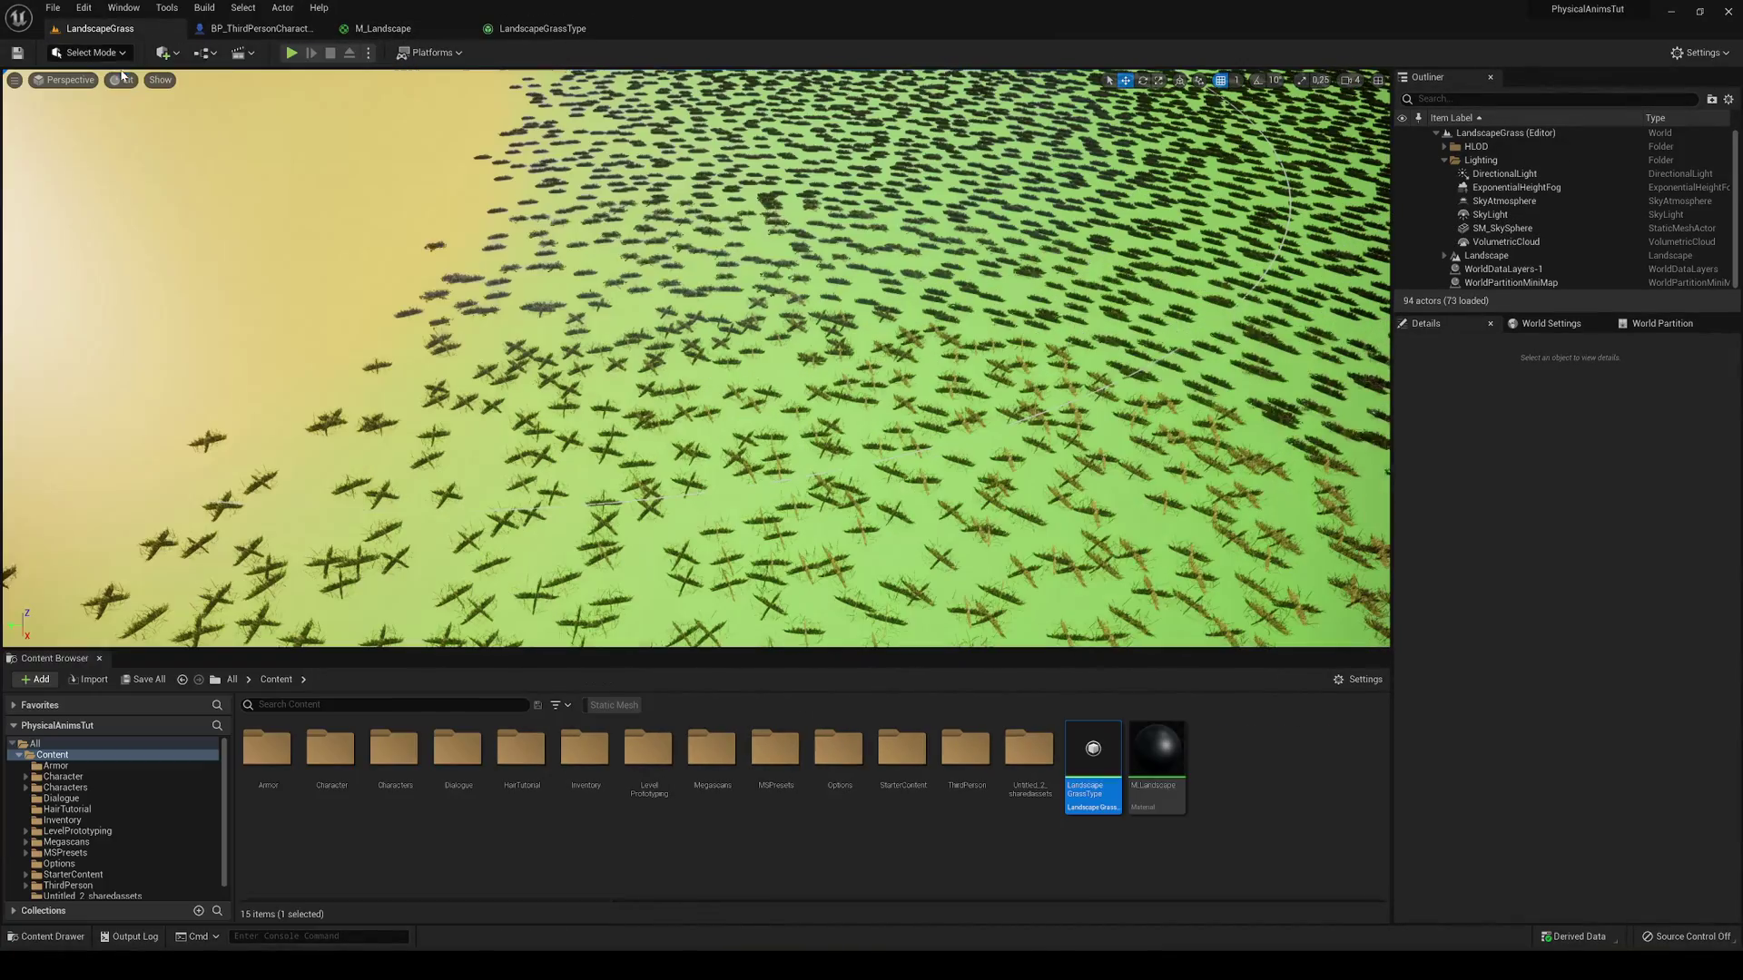
Step: Add a second grass variety to the Grass Varieties array of the LandscapeGrassType asset
click(545, 30)
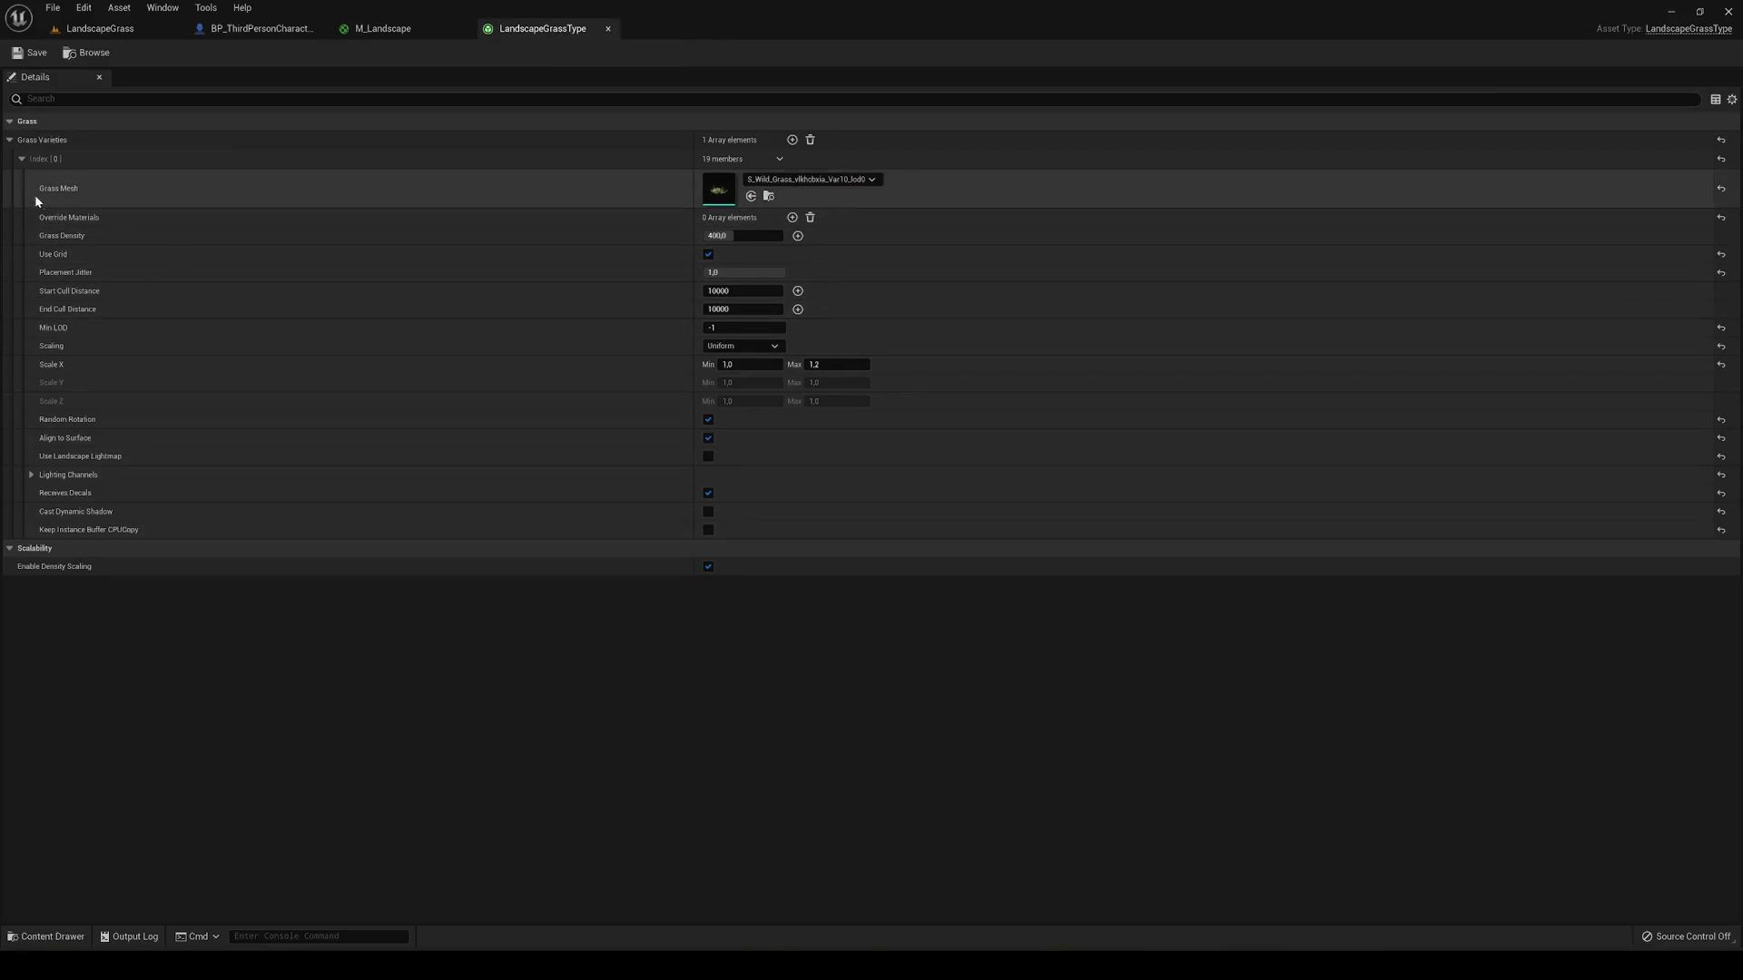
click(21, 159)
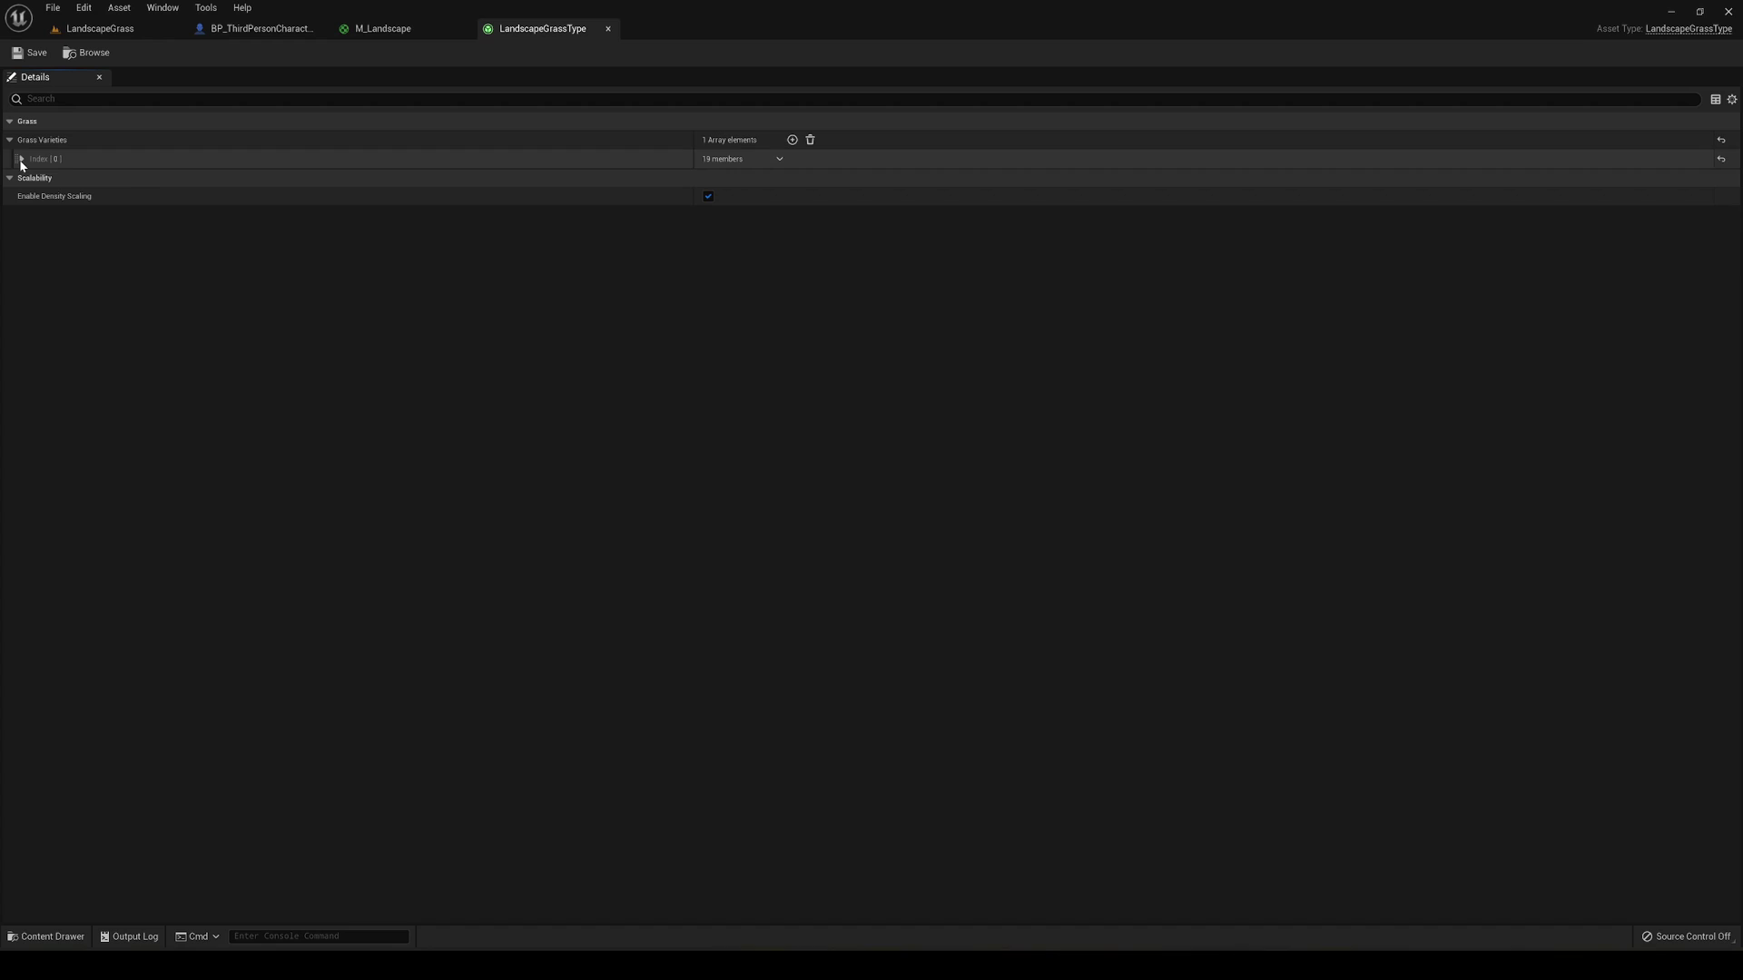
click(791, 139)
click(779, 178)
click(108, 179)
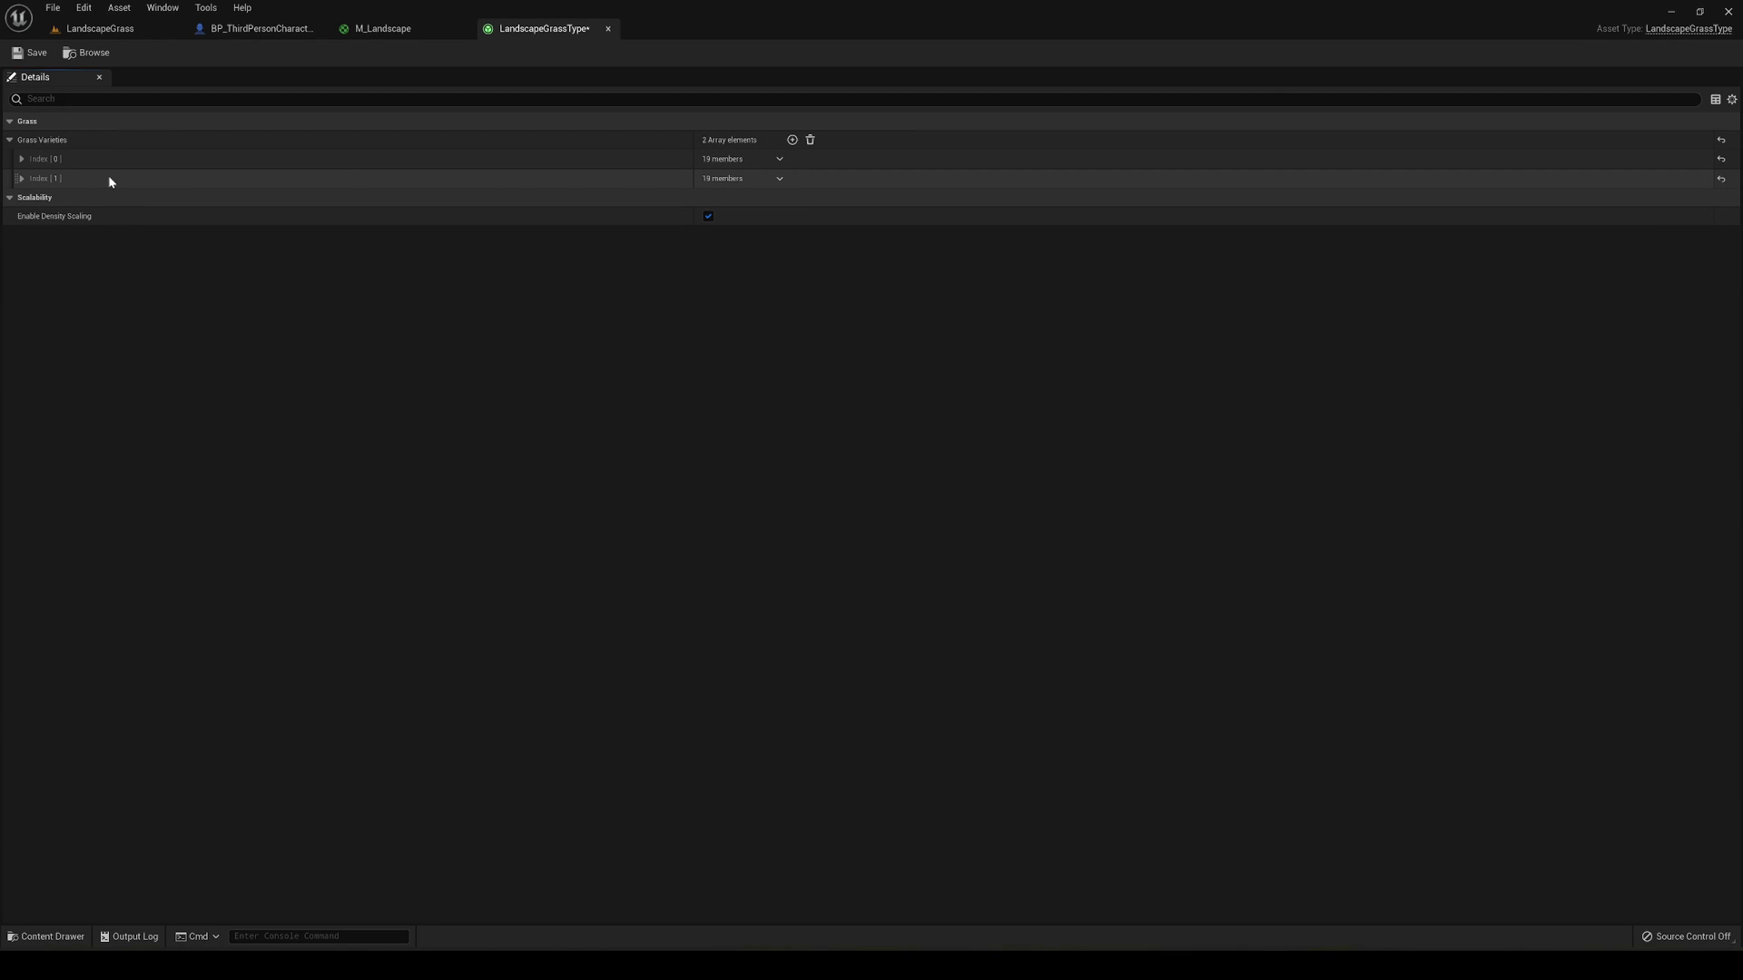
Step: Assign the wild grass Var14 static mesh as the Grass Mesh of the second grass variety
click(22, 179)
click(21, 159)
scroll(73, 209, down, 1)
click(767, 527)
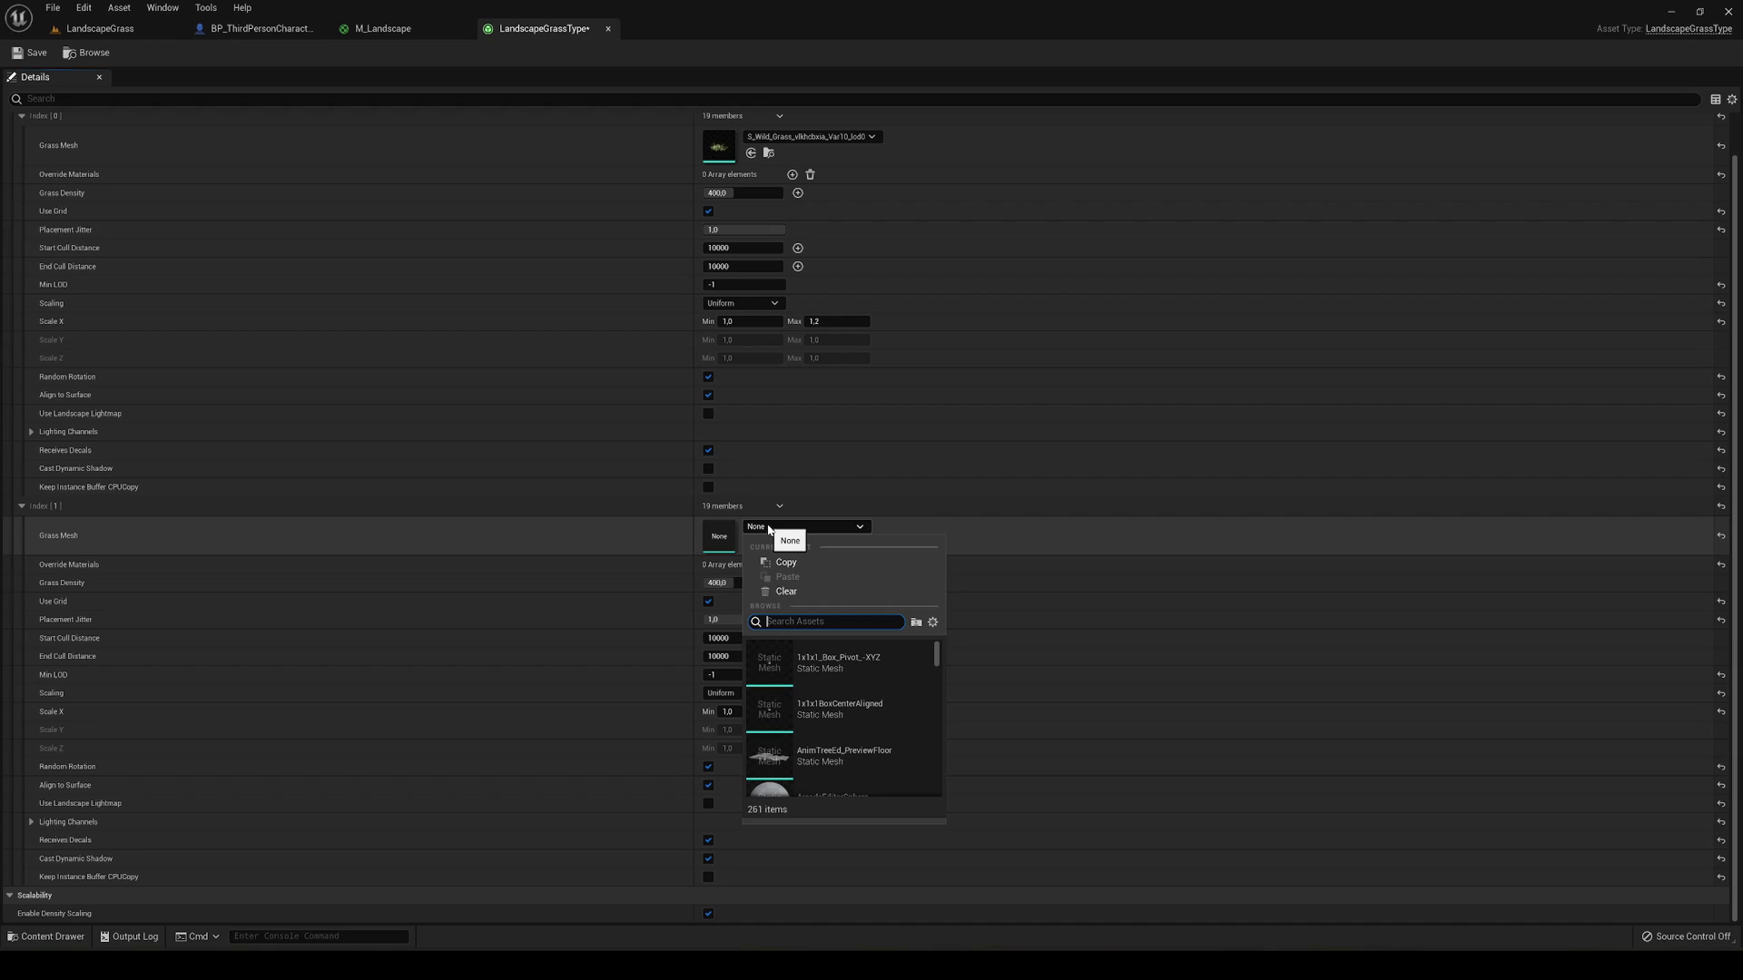
scroll(848, 672, down, 2)
text(gr)
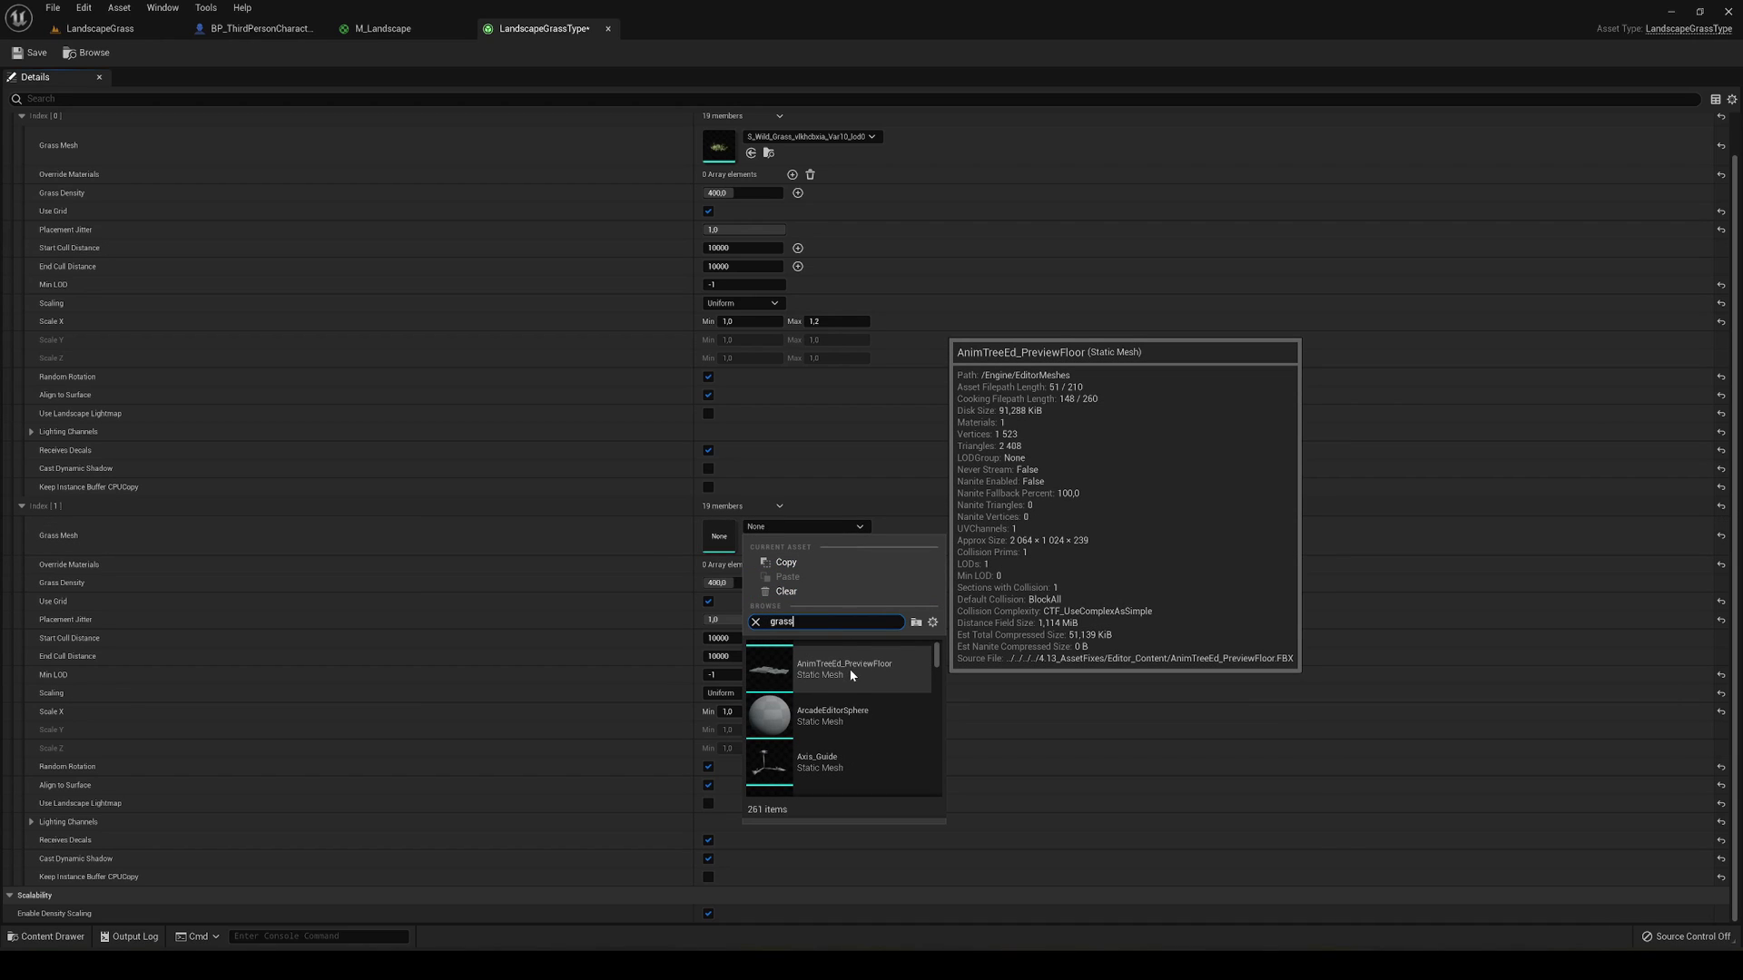
text(ass)
click(863, 719)
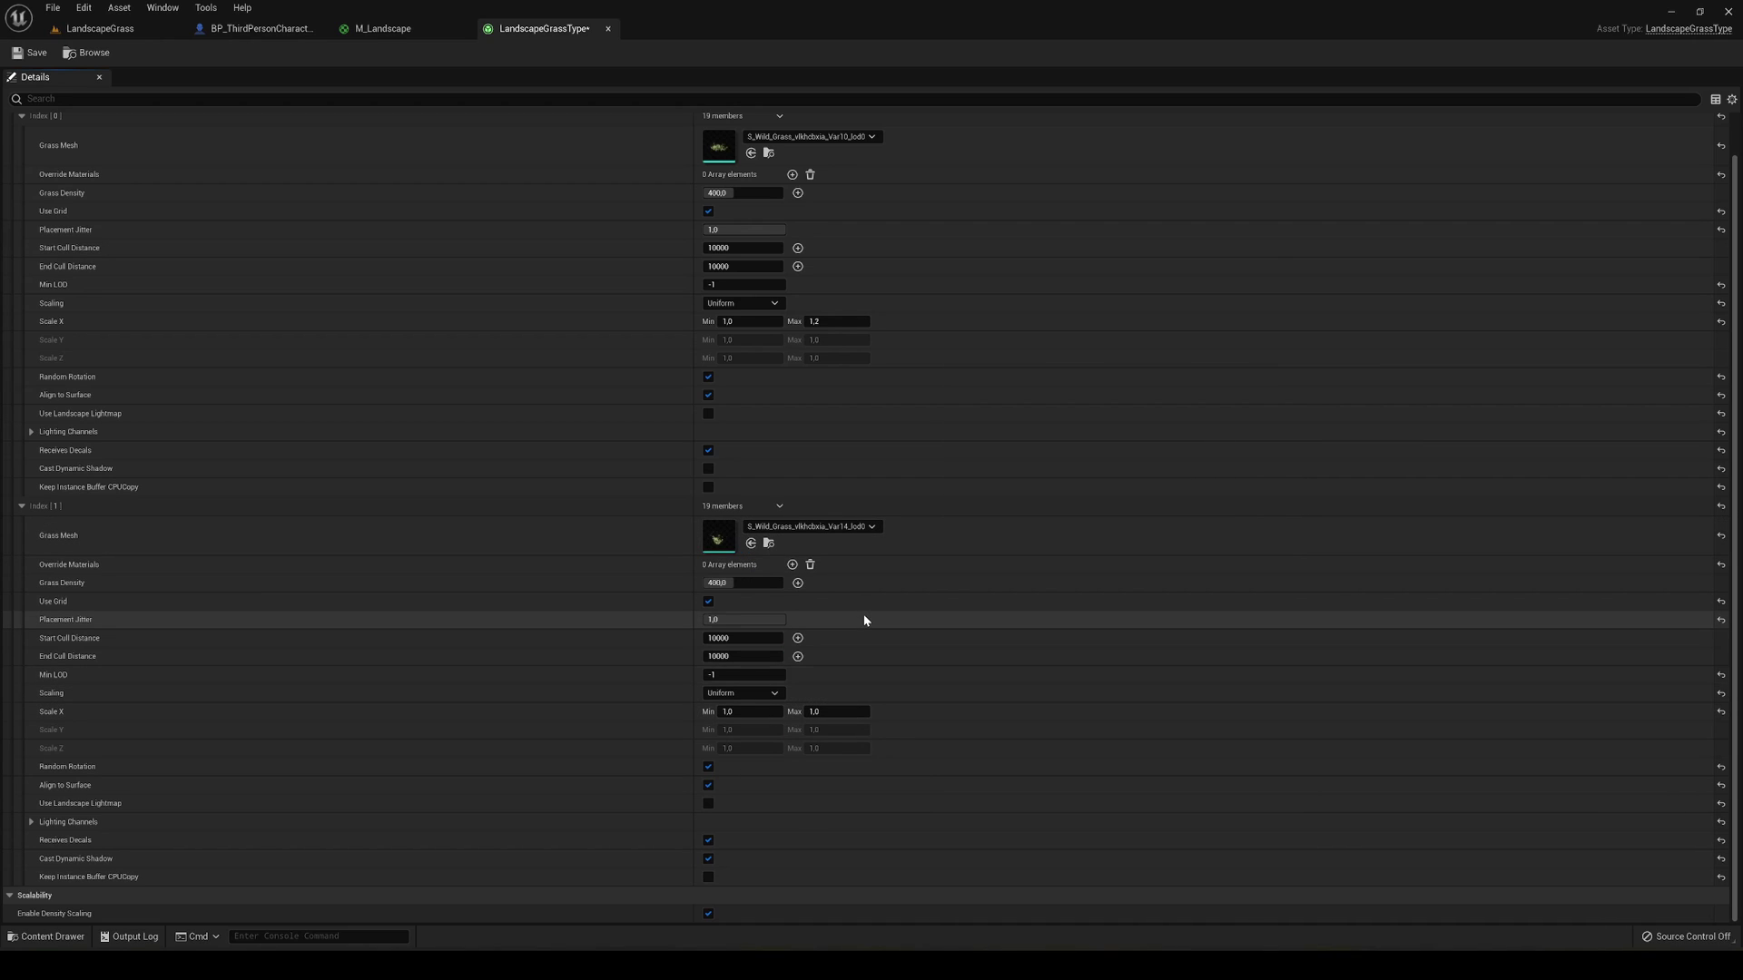
Step: Set the Grass Density of both grass varieties to 200
click(741, 193)
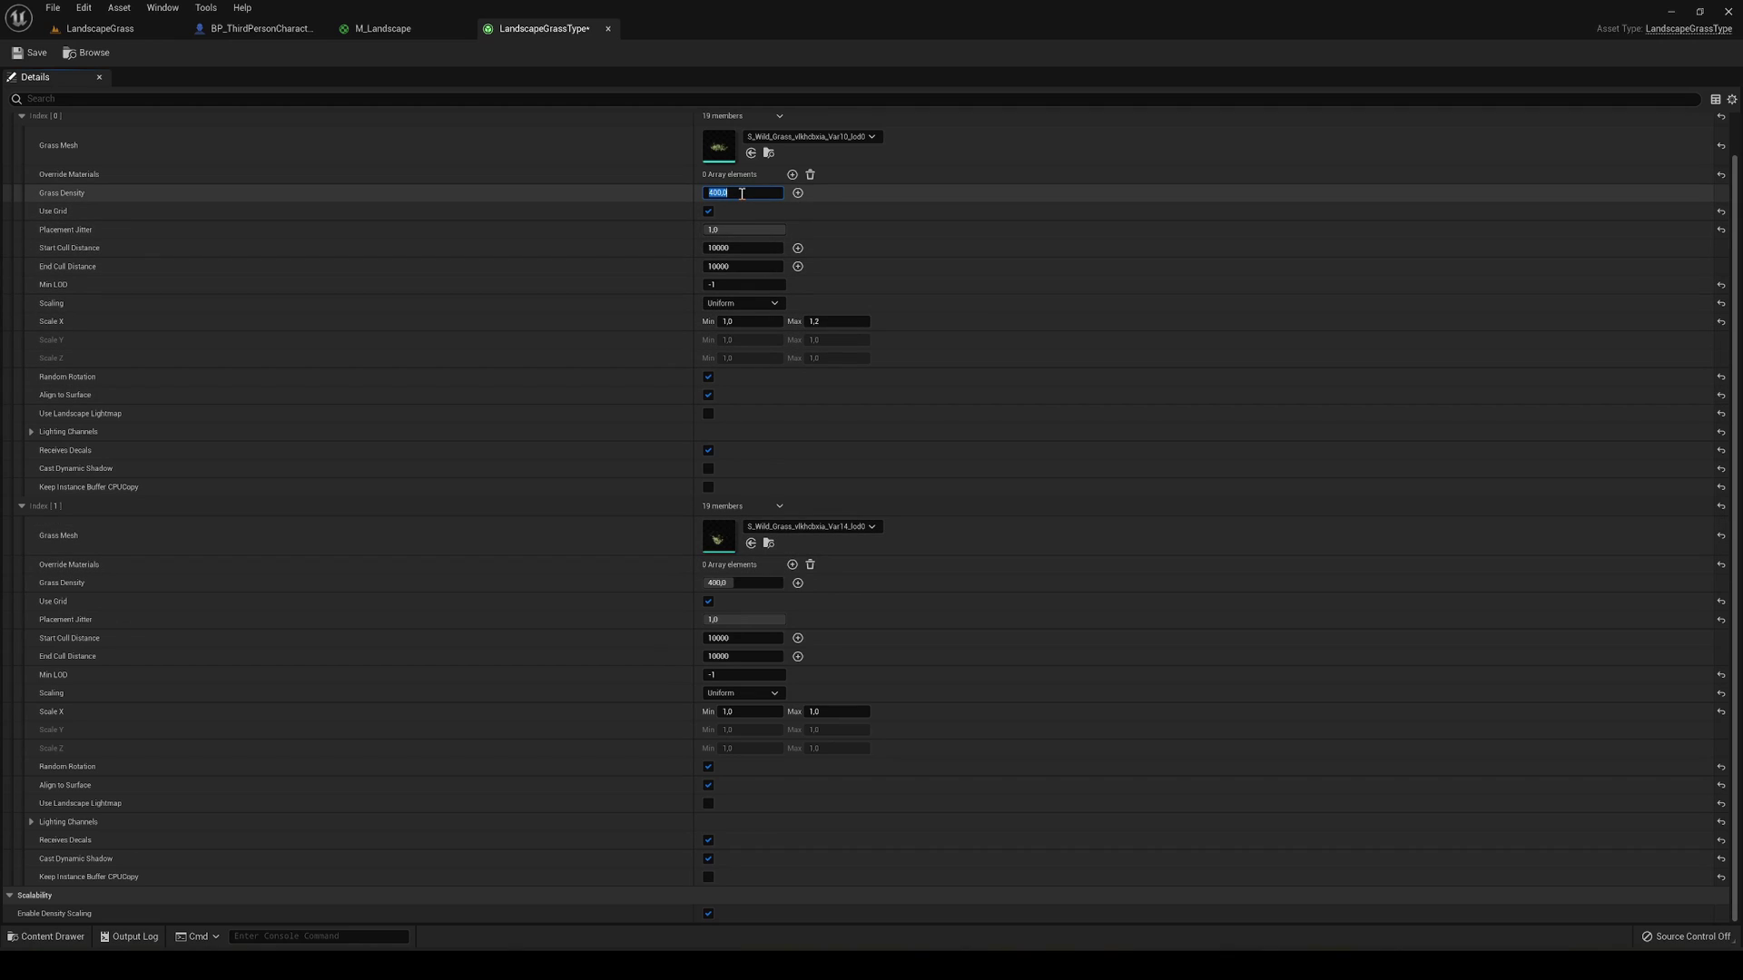
click(742, 582)
text(200)
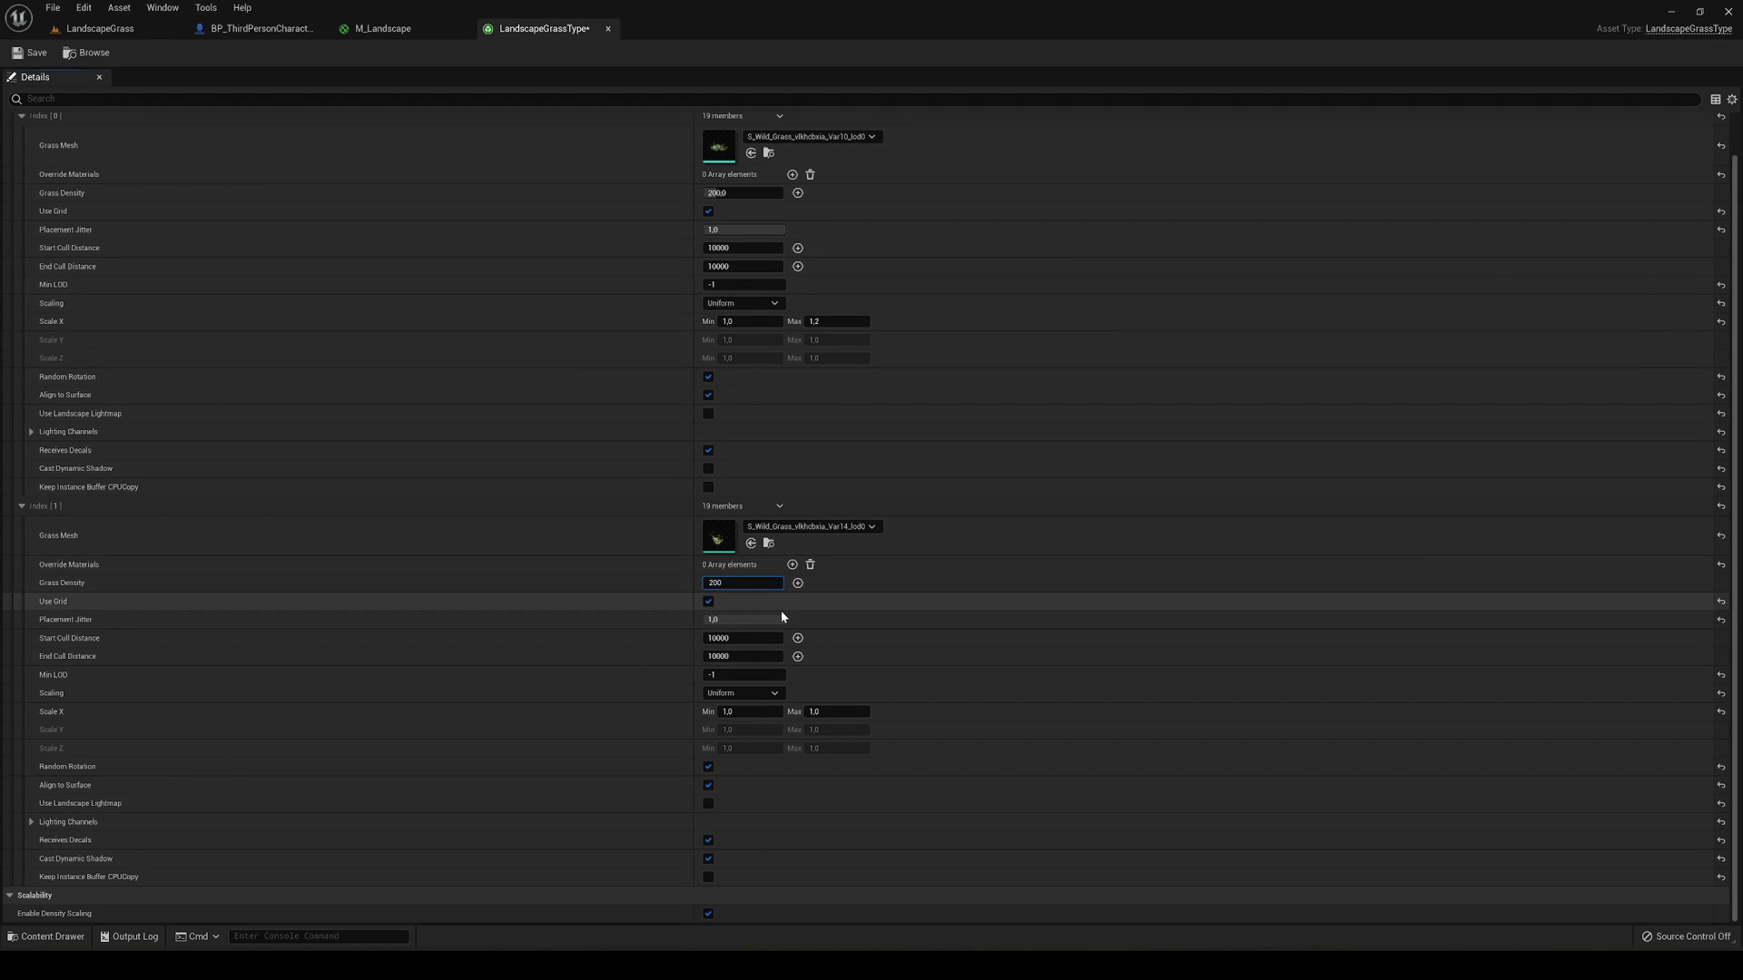
key(Return)
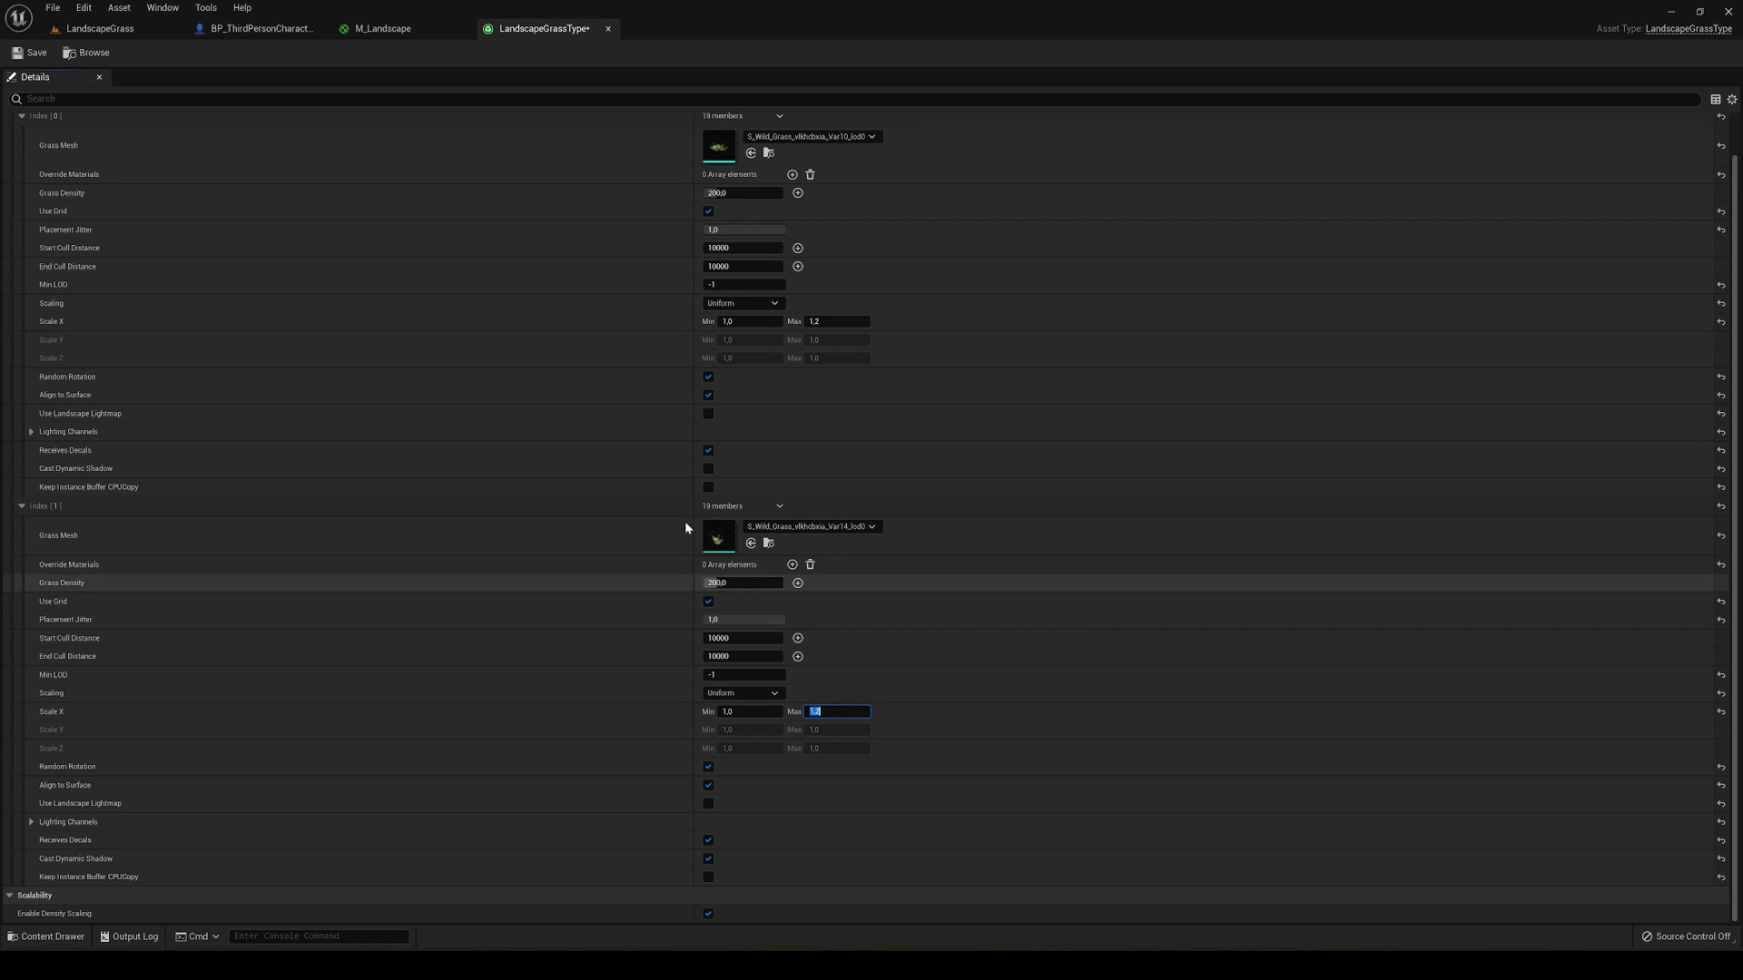
Step: Set the second variety's maximum Scale X to 1.2 and enable Cast Dynamic Shadow on the first variety
click(709, 470)
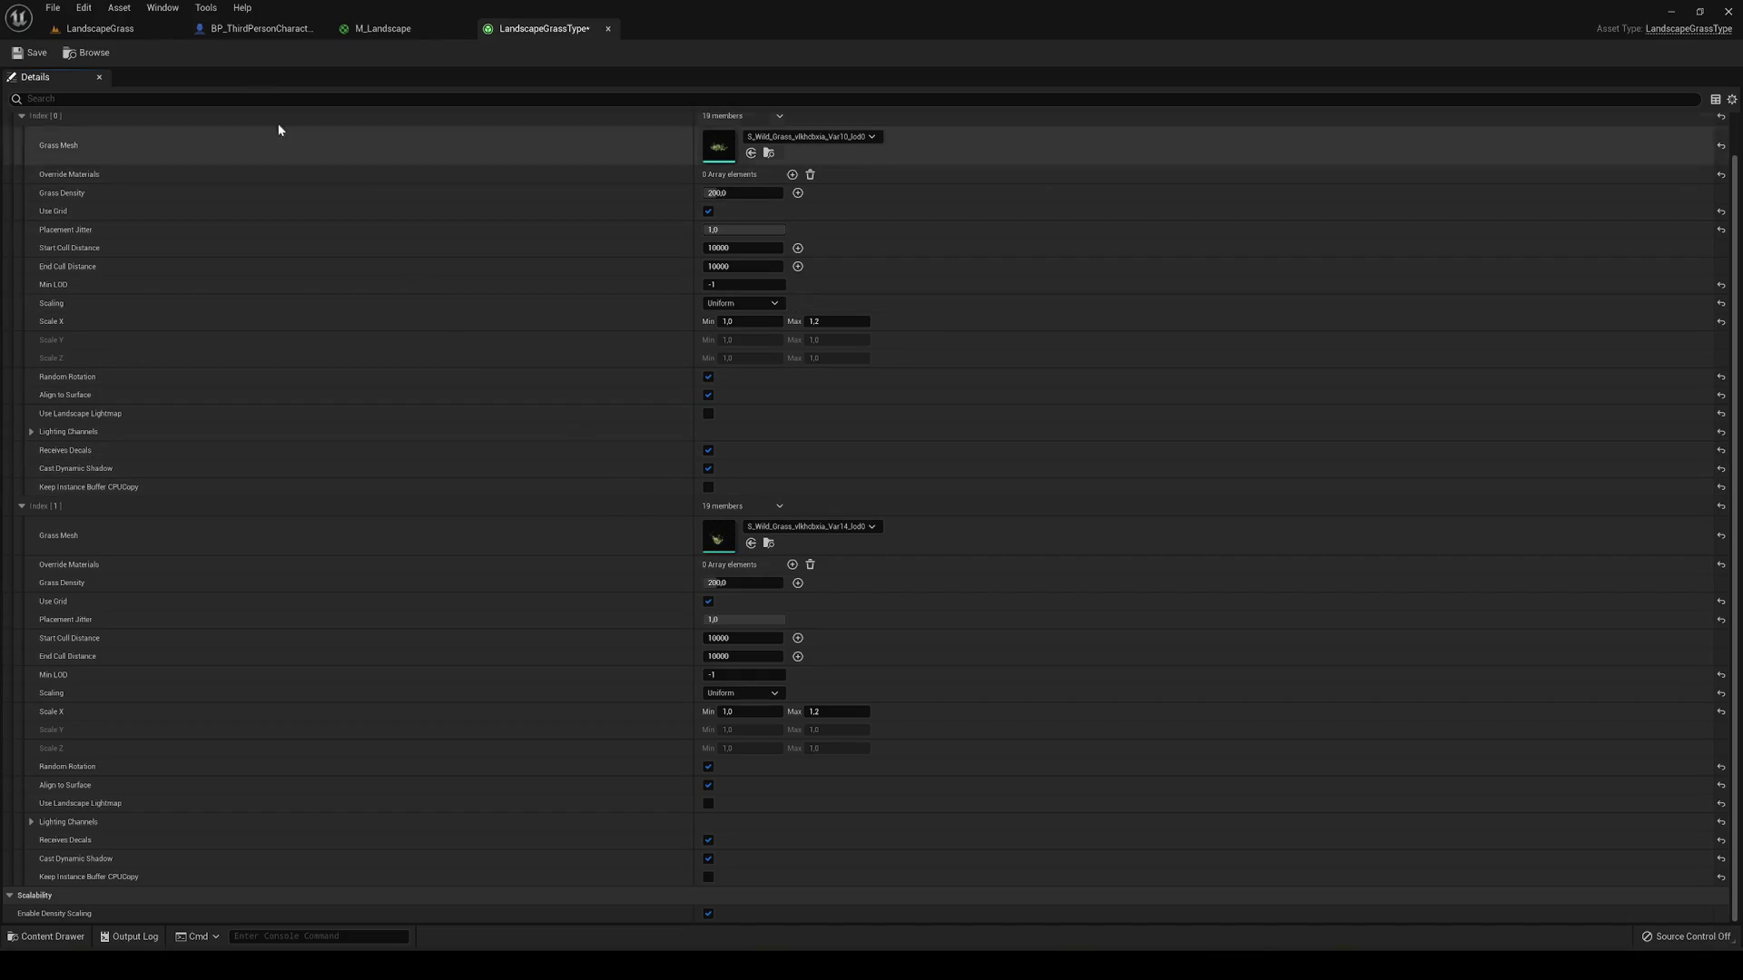
Step: Return to the LandscapeGrass level and examine how the two grass varieties mix and cast shadows along the sand border
click(100, 29)
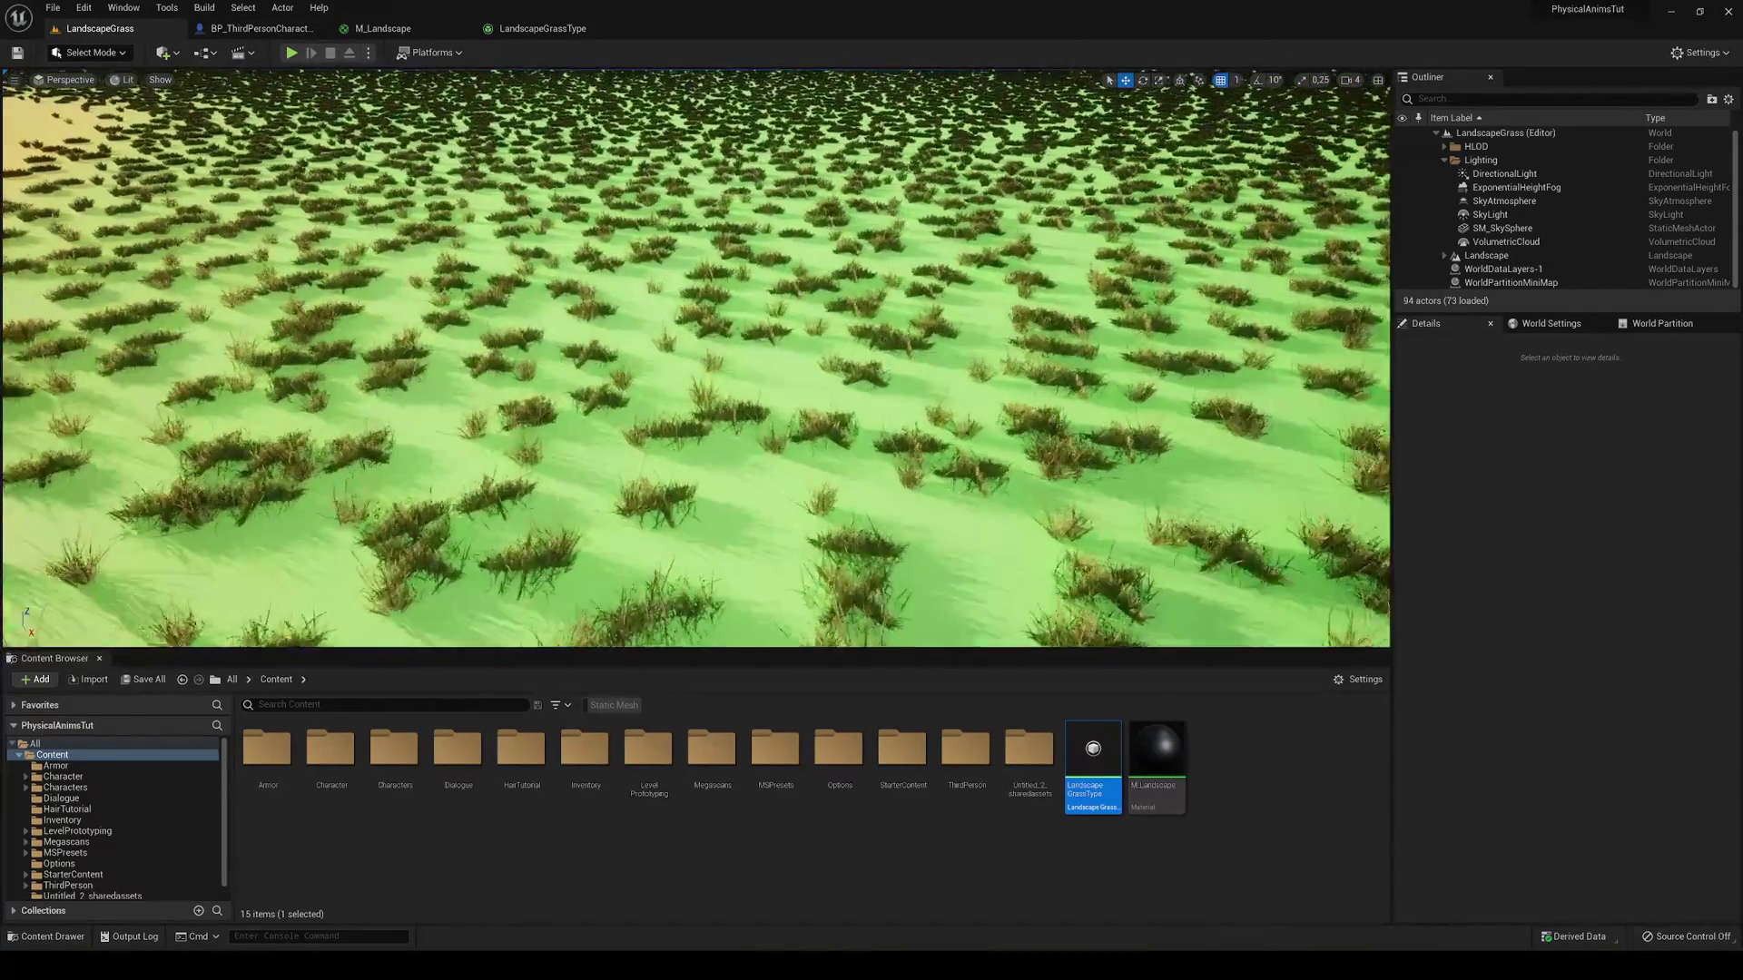
key(w)
right_drag(698, 359, 989, 287)
key(s)
key(w)
key(w)
key(s)
key(w)
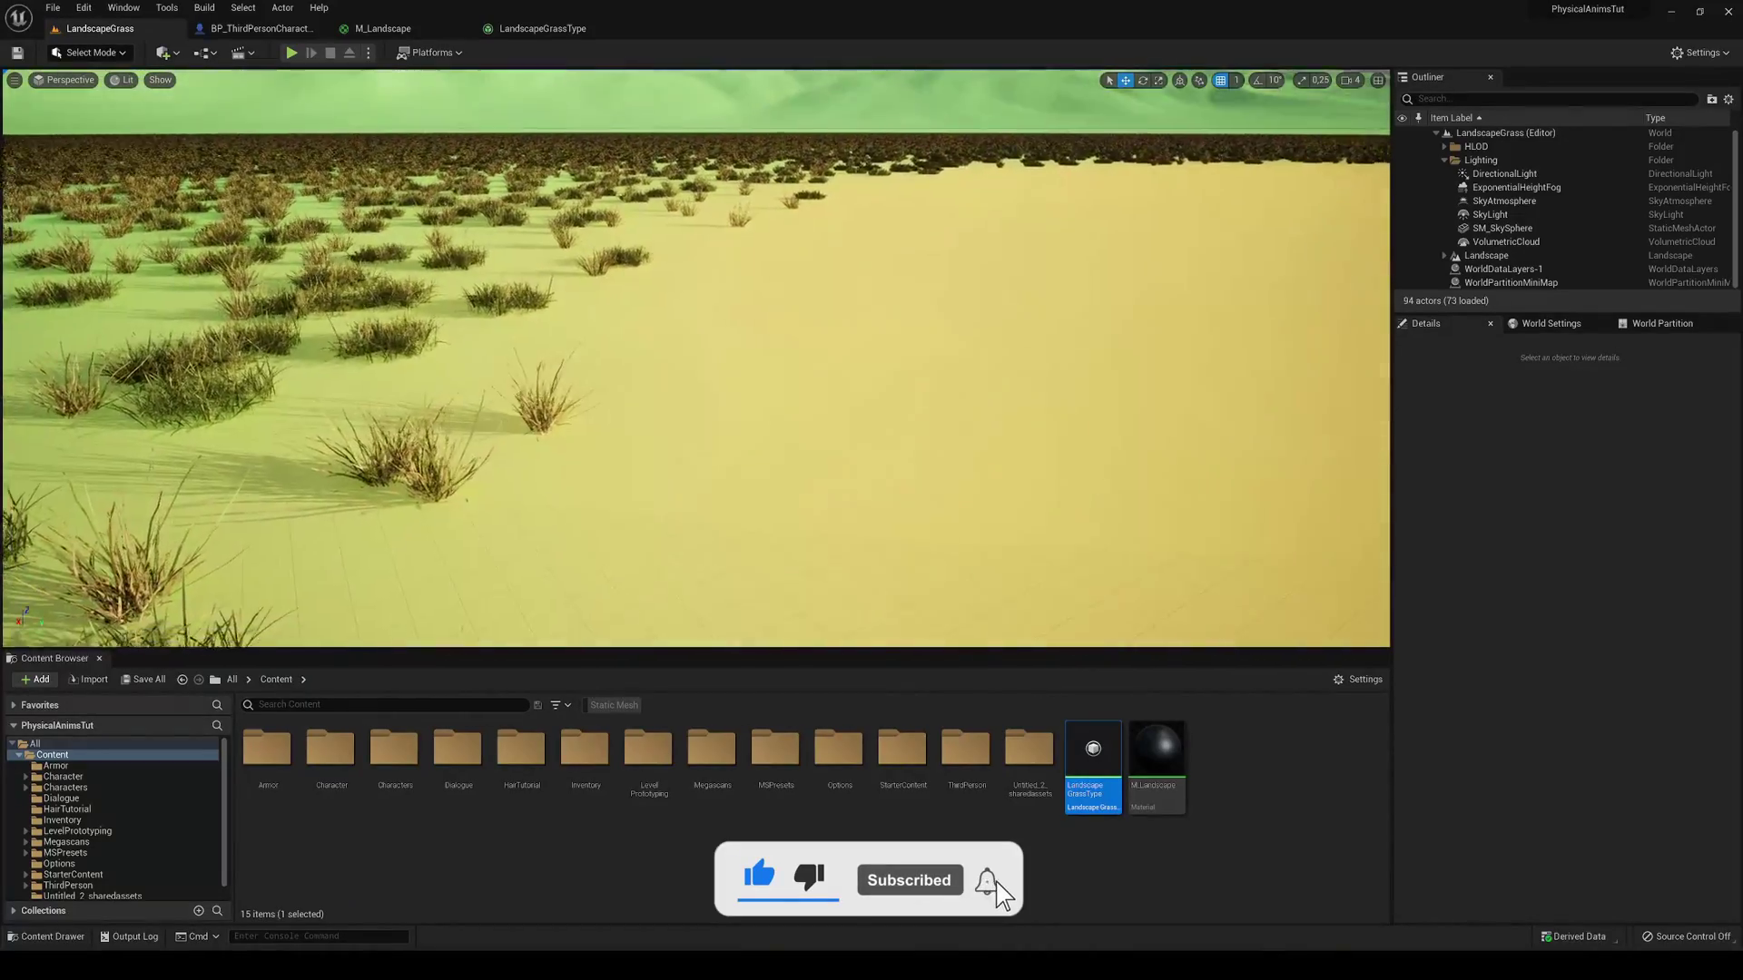
right_drag(690, 352, 690, 347)
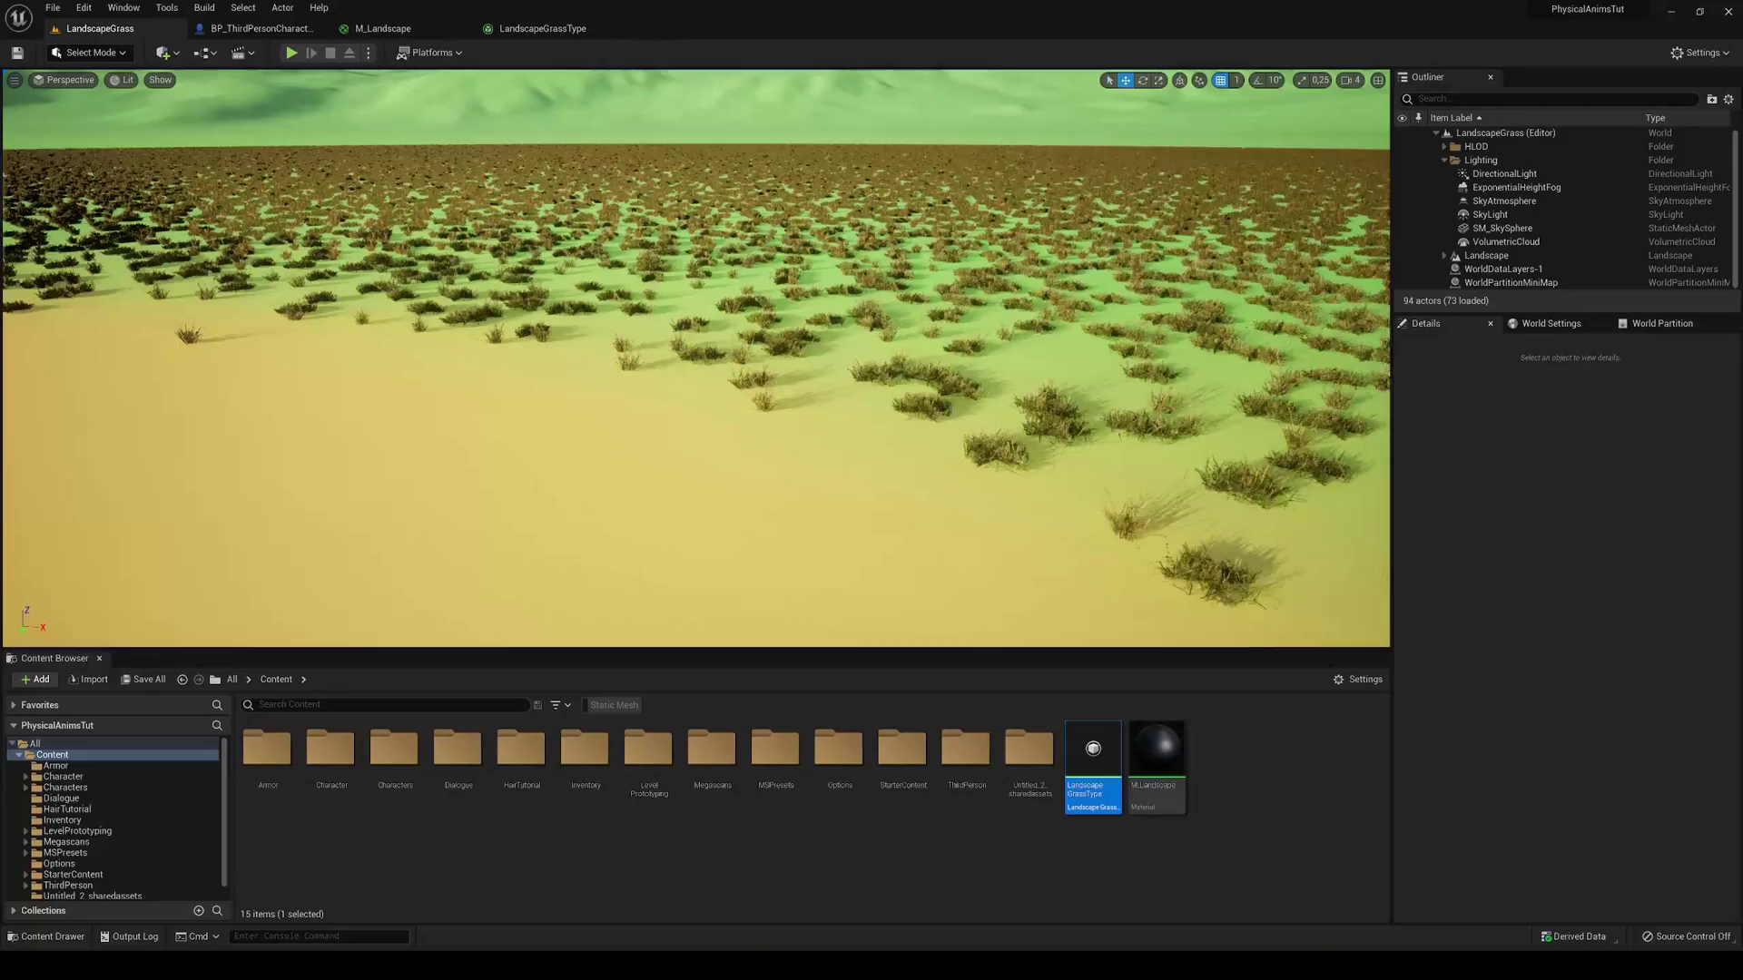
right_drag(690, 347, 690, 346)
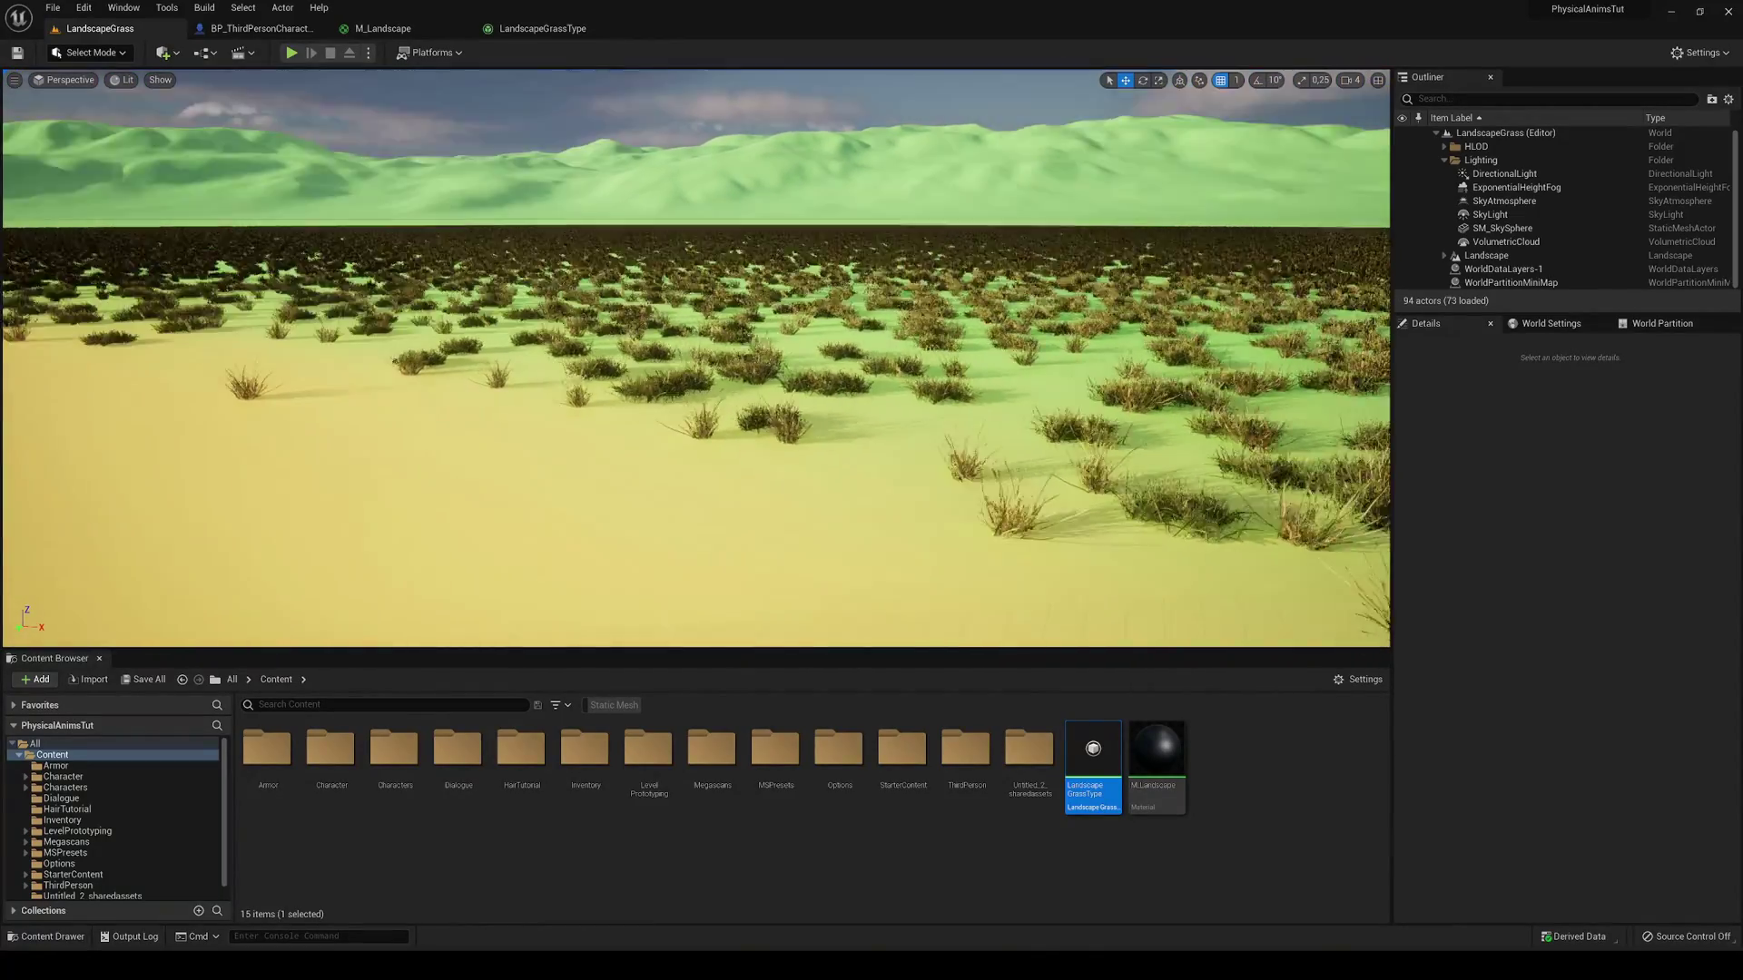